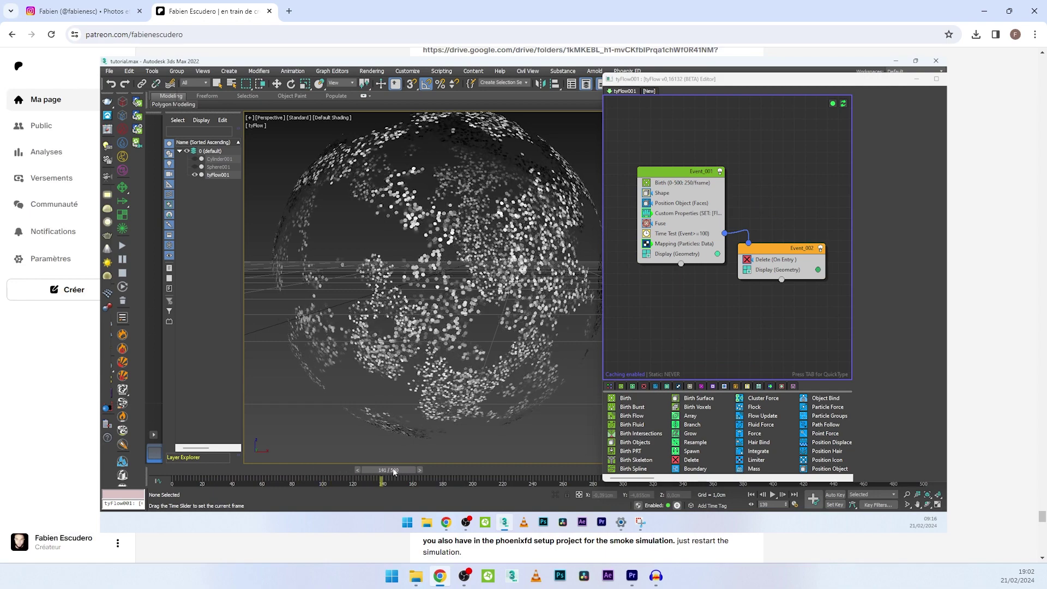
pyautogui.scroll(-2, 587, 547)
pyautogui.scroll(-2, 586, 547)
pyautogui.scroll(2, 587, 548)
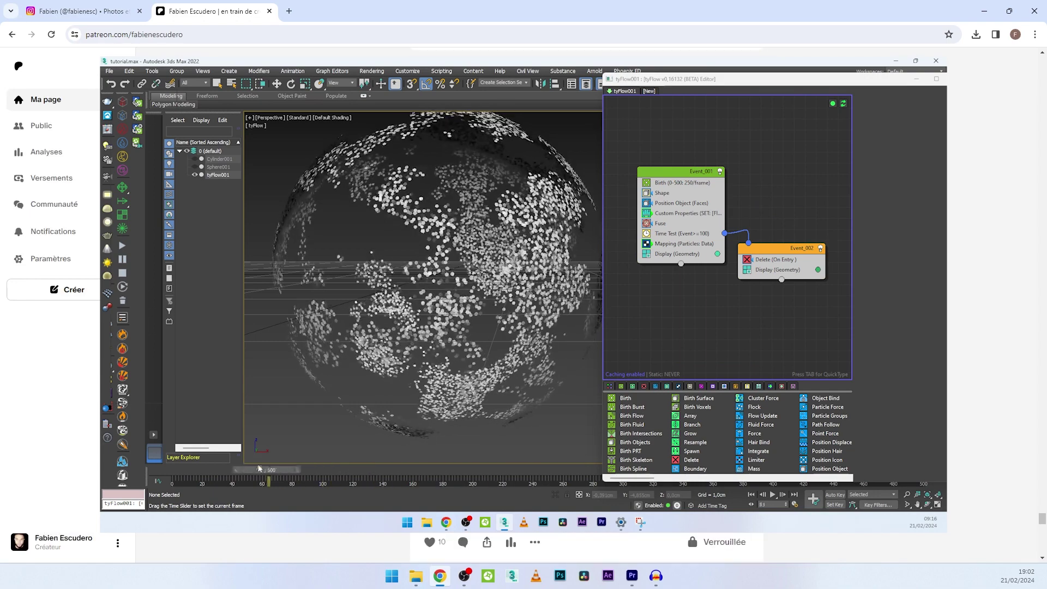
pyautogui.click(684, 215)
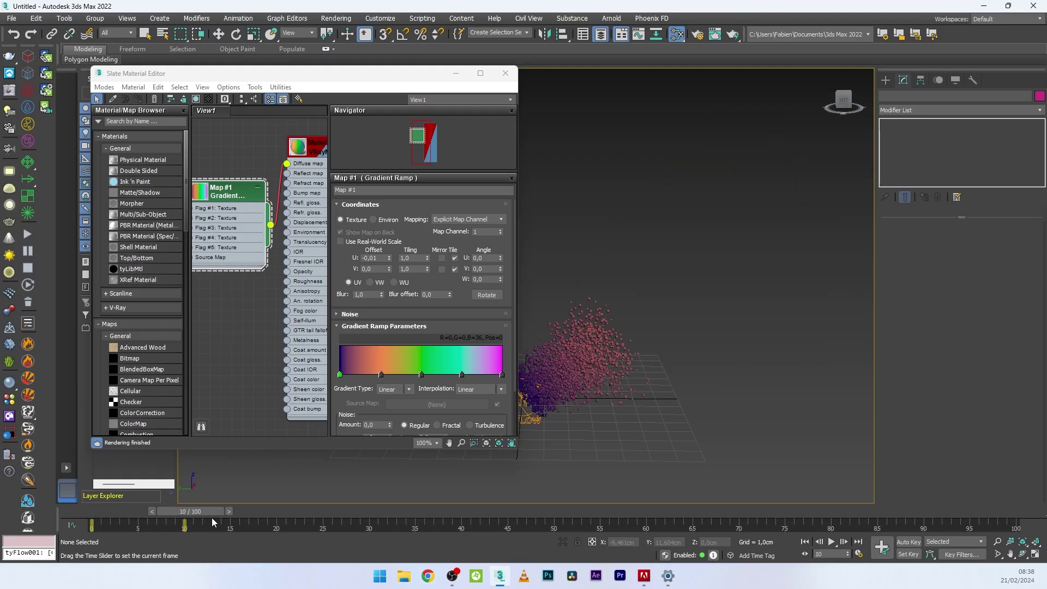
pyautogui.moveTo(212, 518); pyautogui.dragTo(578, 518)
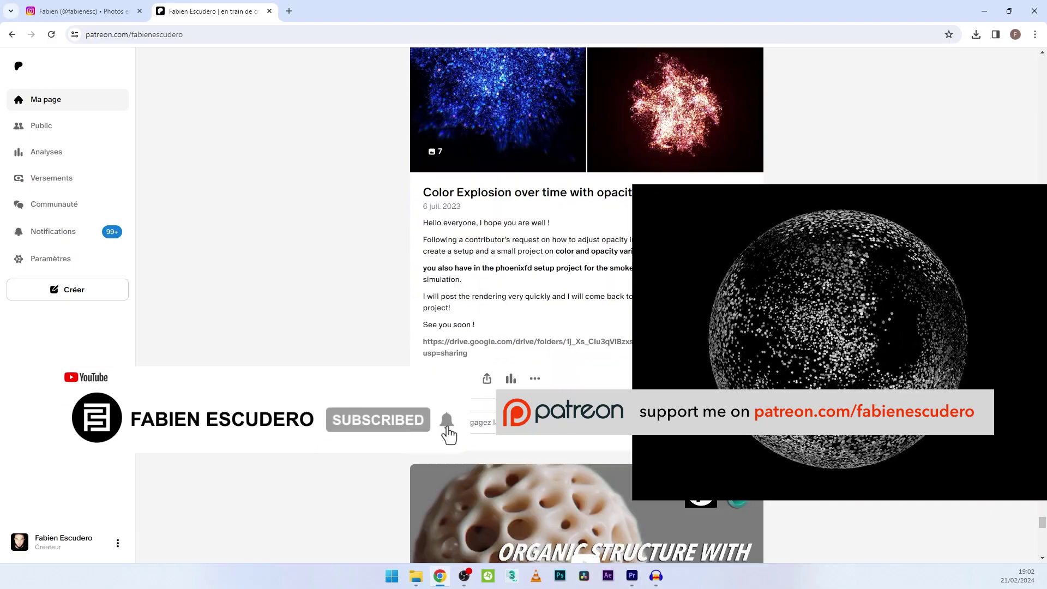
pyautogui.scroll(3, 586, 305)
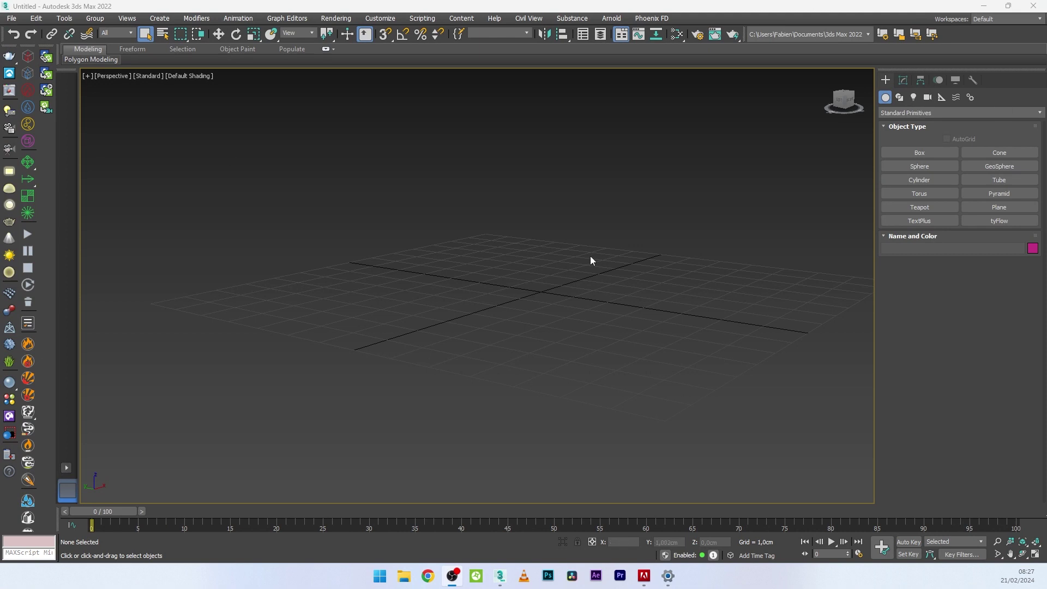
# Create a tyFlow object at the centre of the grid in the perspective view.
pyautogui.moveTo(591, 262); pyautogui.dragTo(535, 290, button='middle')
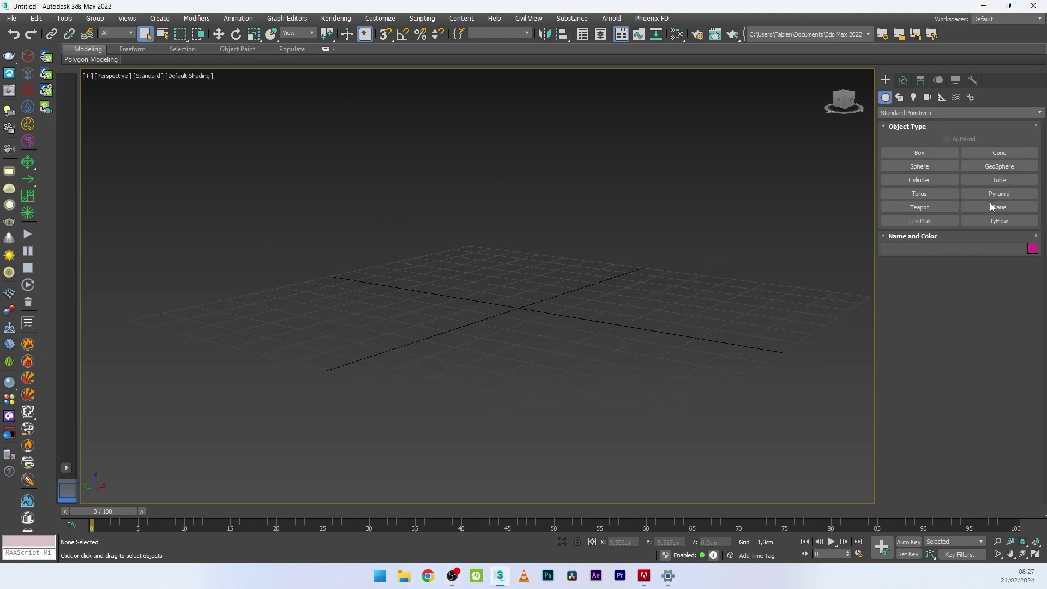
pyautogui.click(994, 218)
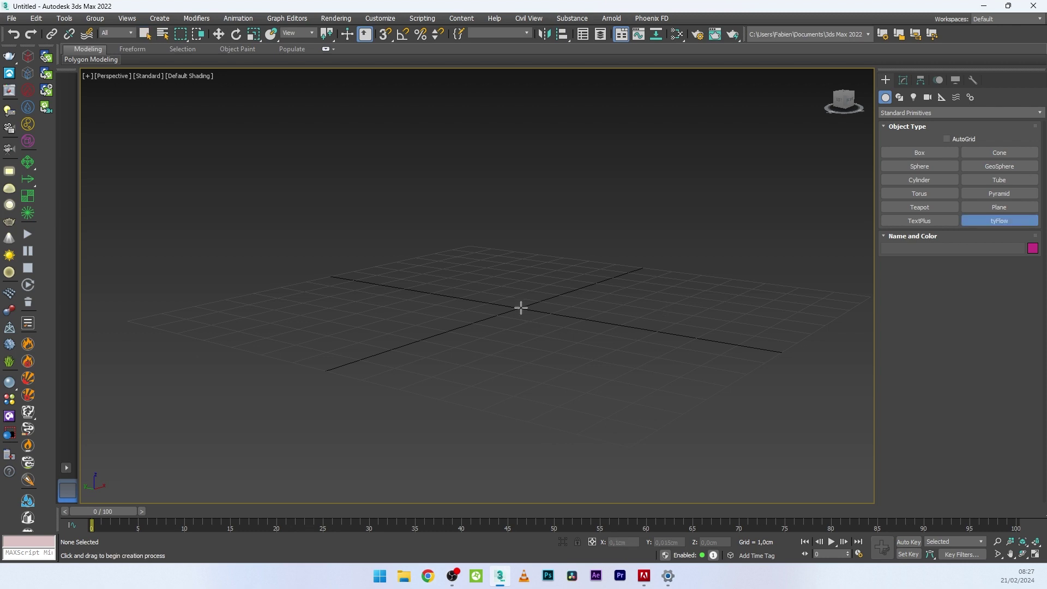
pyautogui.click(520, 309)
pyautogui.keyDown('alt'); pyautogui.moveTo(523, 319); pyautogui.dragTo(633, 328, button='middle'); pyautogui.keyUp('alt')
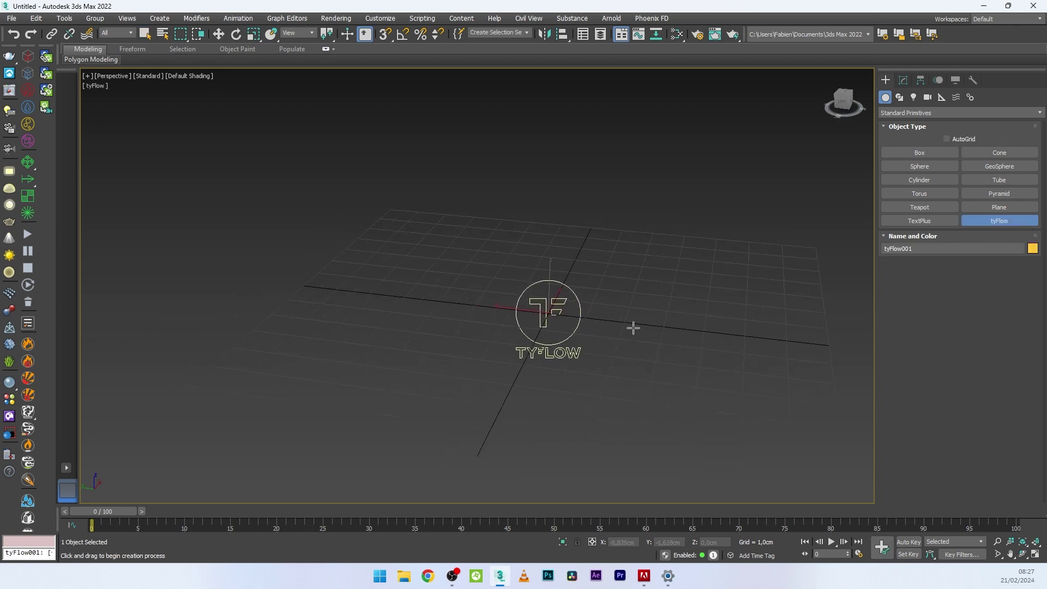
# Open the tyFlow editor for the new object and narrow its window so that the flow icon stays visible in the viewport.
pyautogui.click(903, 81)
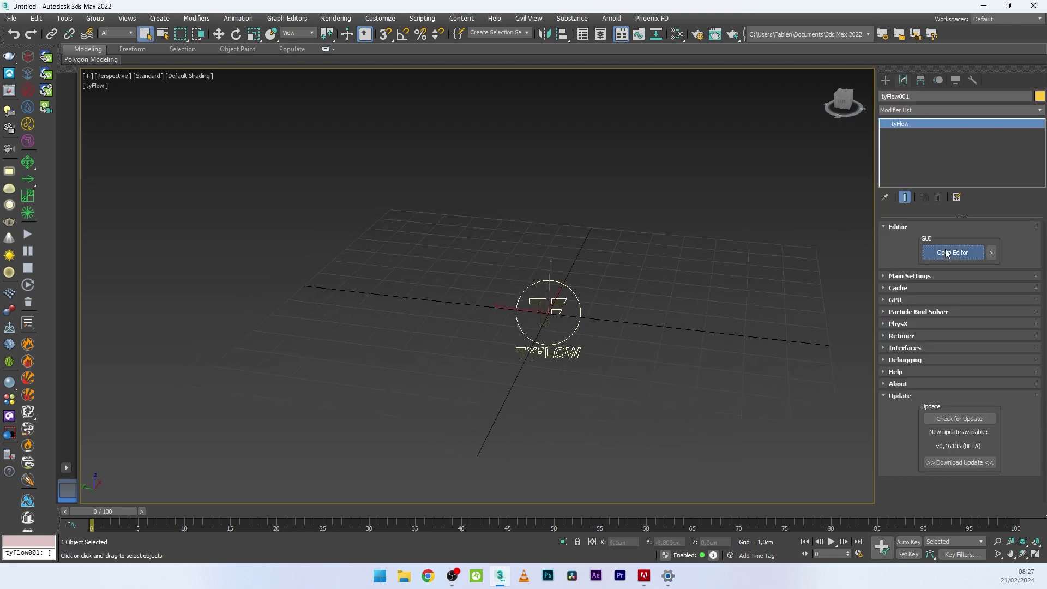
pyautogui.click(952, 252)
pyautogui.moveTo(750, 99); pyautogui.dragTo(628, 97)
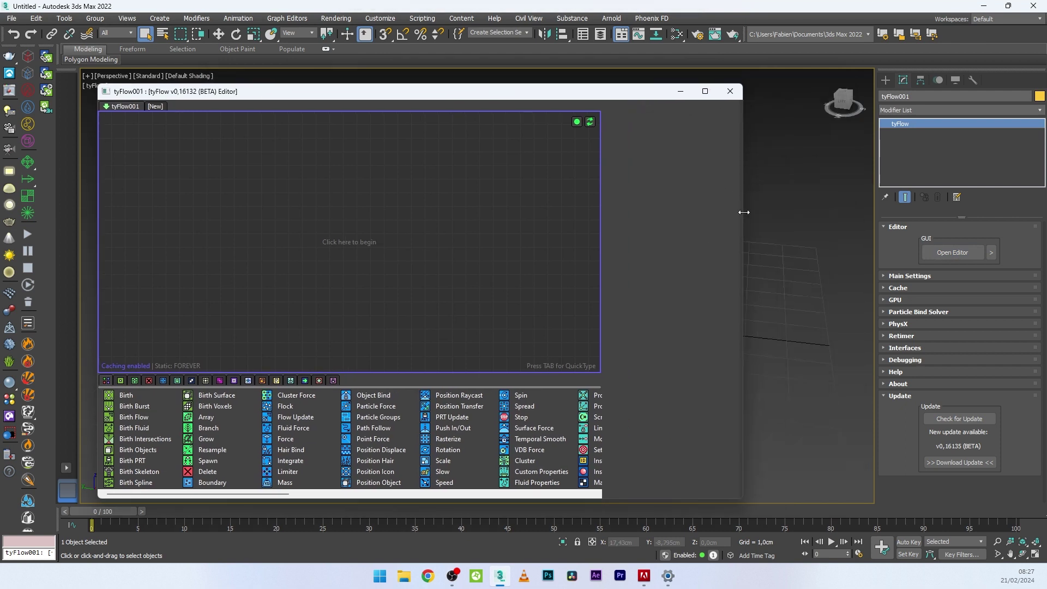
pyautogui.moveTo(743, 212); pyautogui.dragTo(491, 239)
pyautogui.moveTo(565, 273); pyautogui.dragTo(699, 249, button='middle')
pyautogui.keyDown('alt'); pyautogui.moveTo(699, 249); pyautogui.dragTo(689, 248, button='middle'); pyautogui.keyUp('alt')
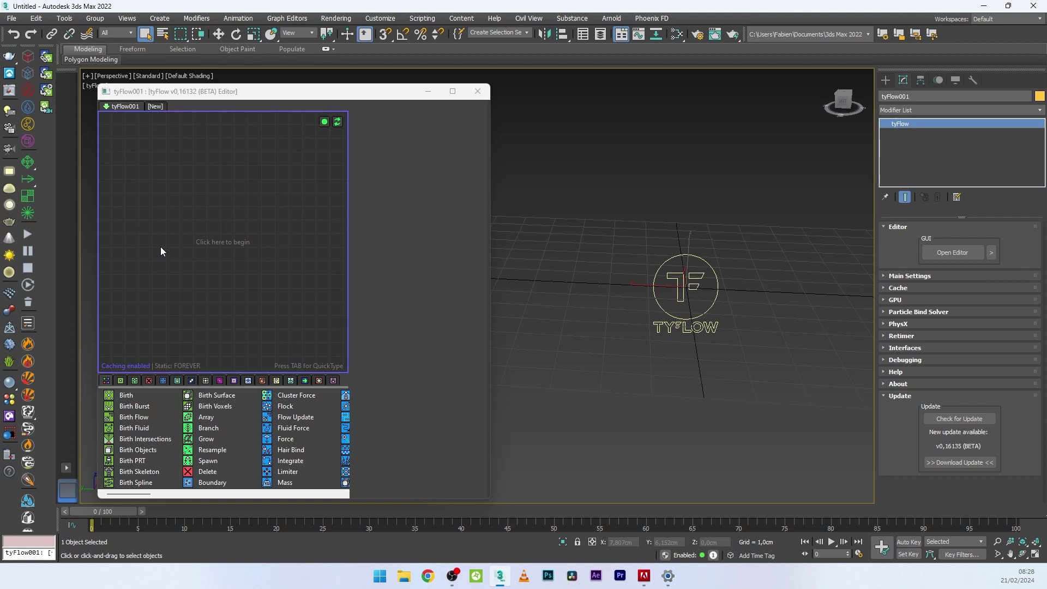
# Add the Simple Icon Flow preset to the empty flow.
pyautogui.rightClick(156, 142)
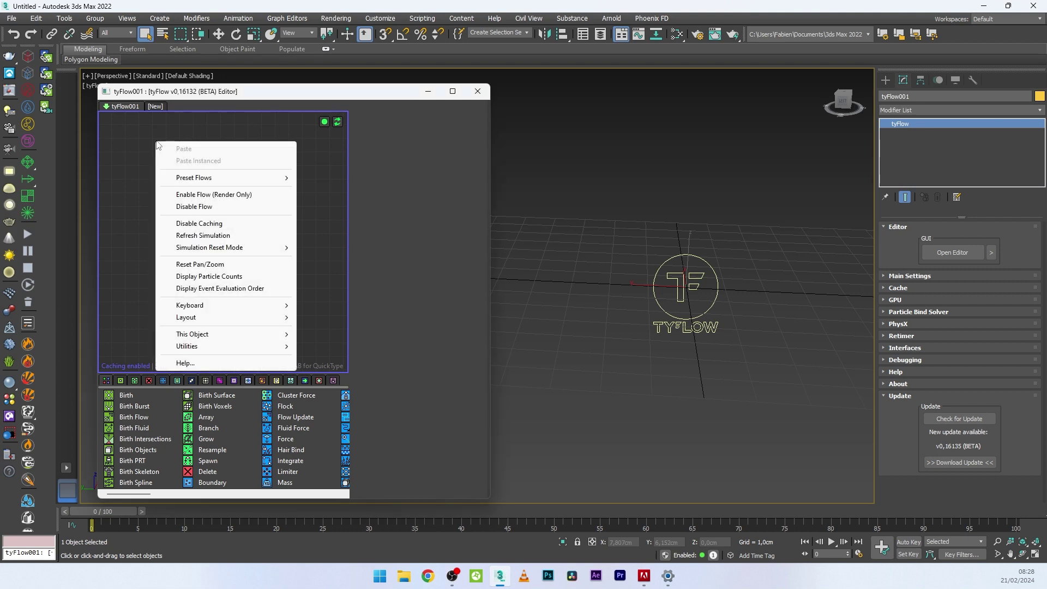
pyautogui.moveTo(182, 177)
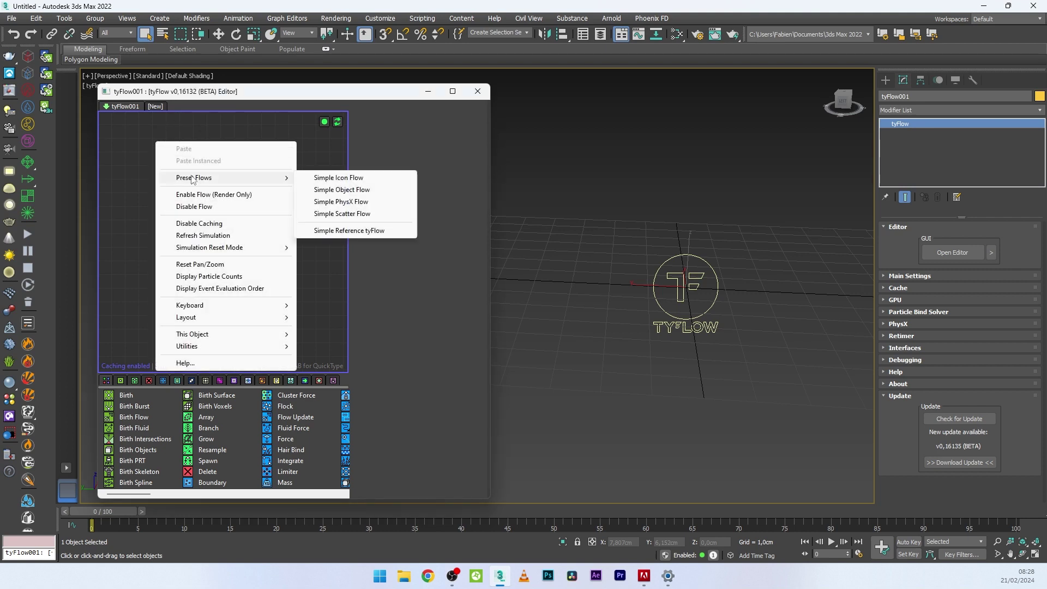
pyautogui.click(339, 179)
# Rotate the emitter icon to about -125° on X so its arrow tilts upward, and set the icon shape to Circle.
pyautogui.rightClick(707, 261)
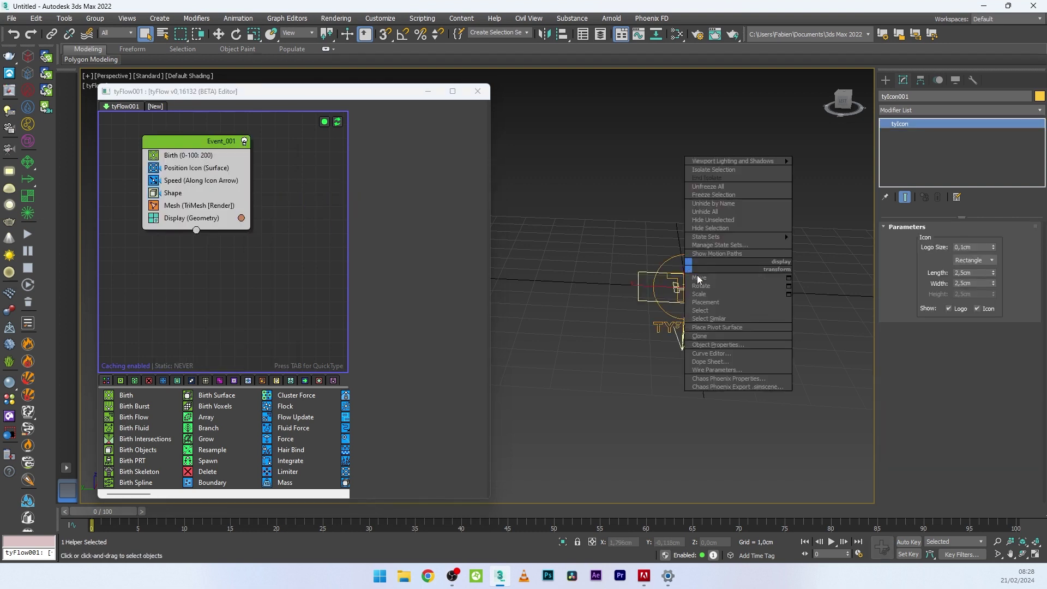
pyautogui.click(720, 279)
pyautogui.moveTo(680, 250); pyautogui.dragTo(554, 324)
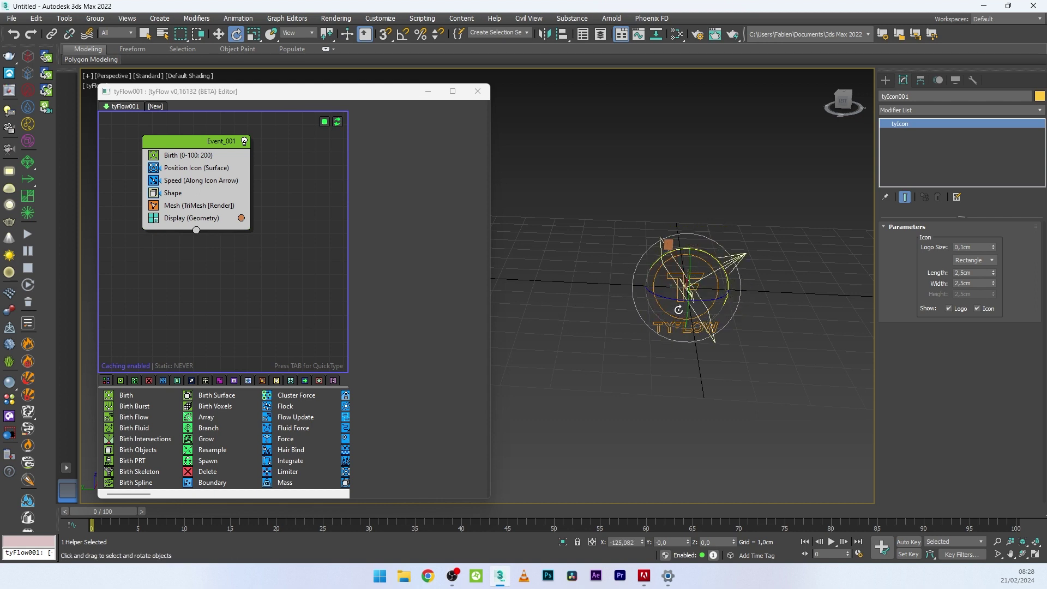
pyautogui.moveTo(679, 309); pyautogui.dragTo(629, 311, button='middle')
pyautogui.click(958, 259)
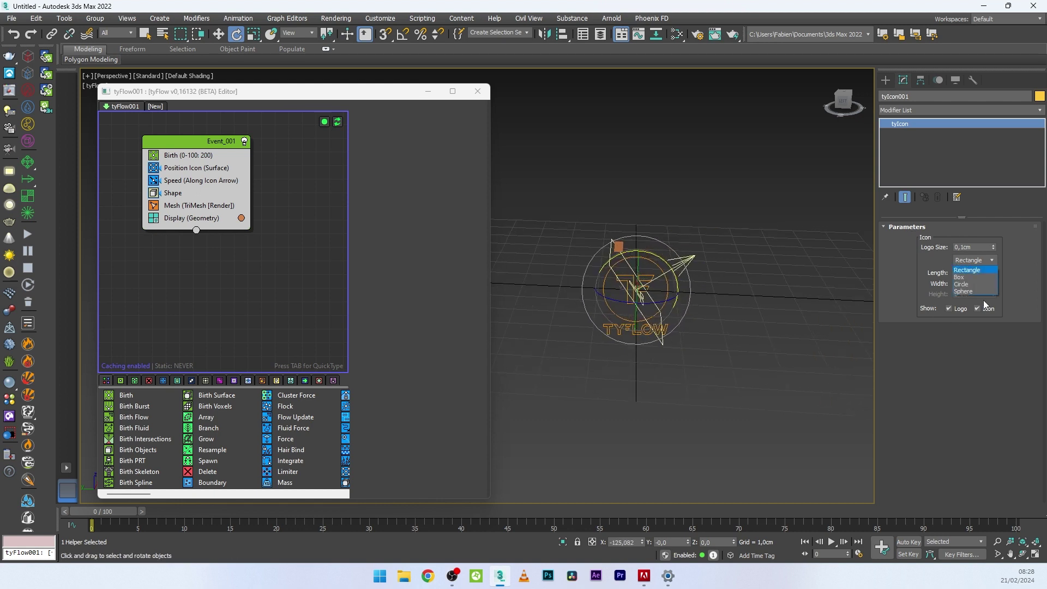
pyautogui.click(961, 285)
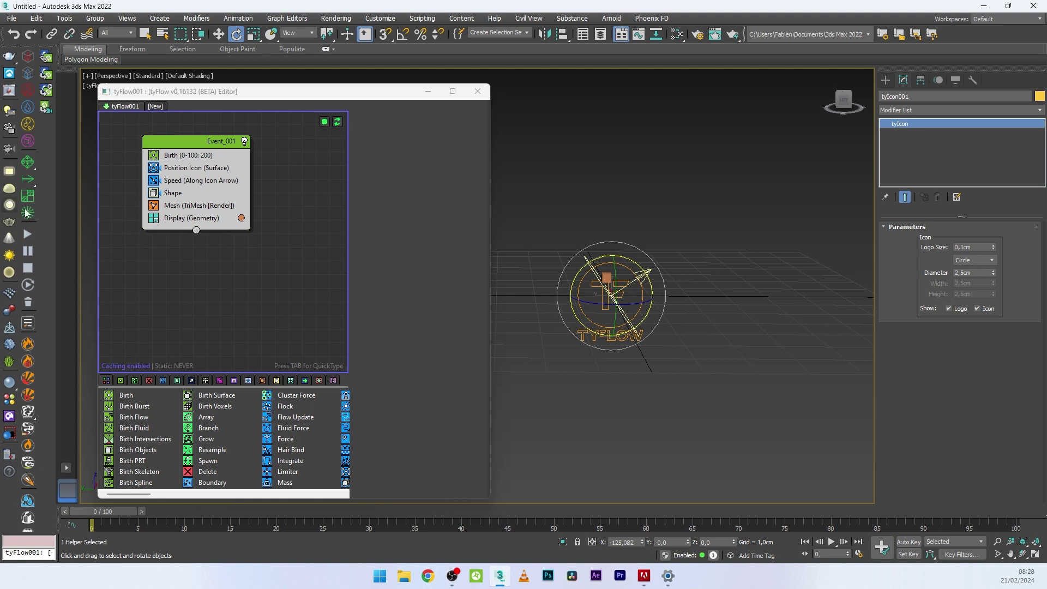
# Preview the flow at frame 29, set the Speed operator's magnitude to 0.5 cm and variation to 40%, and increase its divergence.
pyautogui.moveTo(103, 511); pyautogui.dragTo(360, 524)
pyautogui.press('e')
pyautogui.click(202, 180)
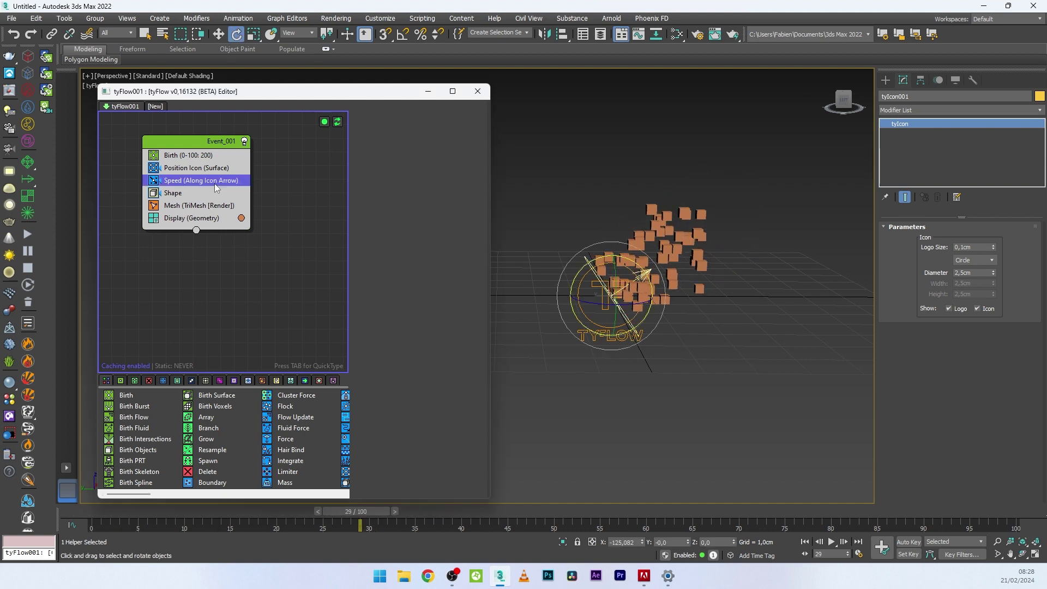
pyautogui.click(451, 201)
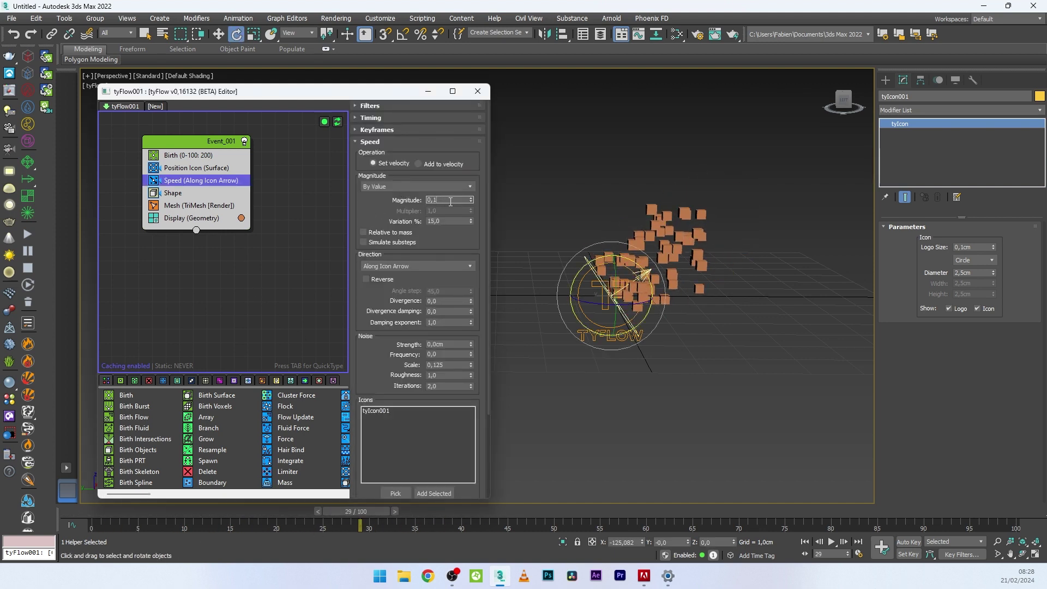
pyautogui.press('Tab')
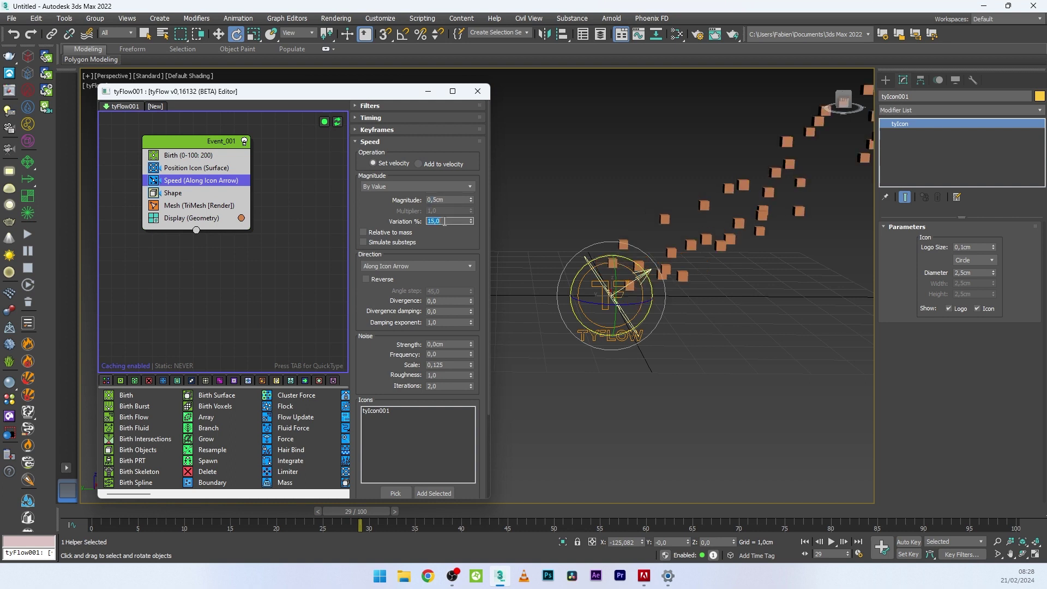
pyautogui.write('40')
pyautogui.press('Return')
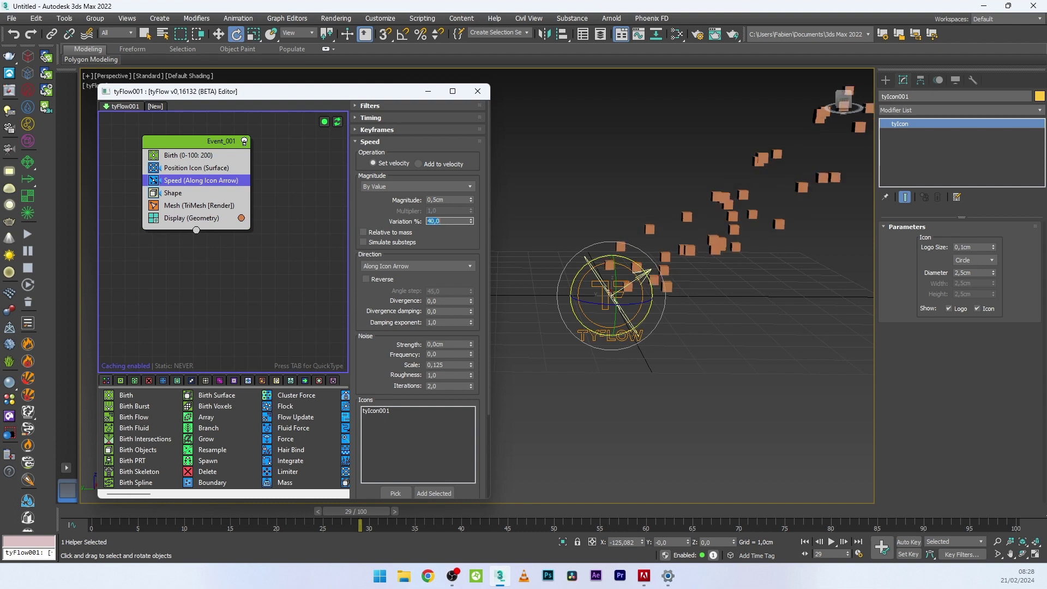
pyautogui.moveTo(471, 303); pyautogui.dragTo(472, 273)
# Set the Birth operator's total to 20000 particles.
pyautogui.click(220, 157)
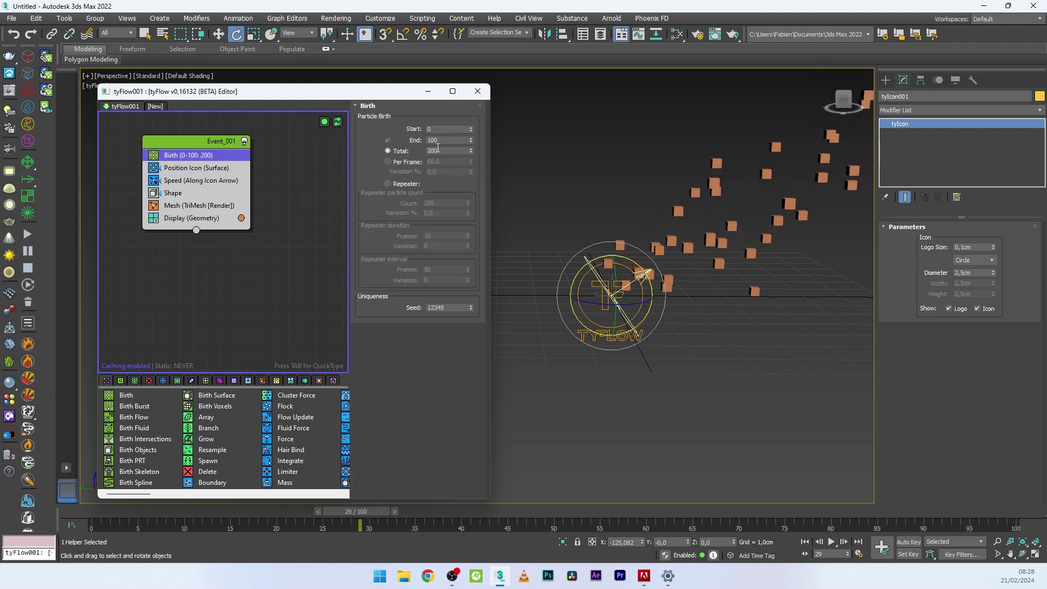
pyautogui.write('00')
pyautogui.press('Return')
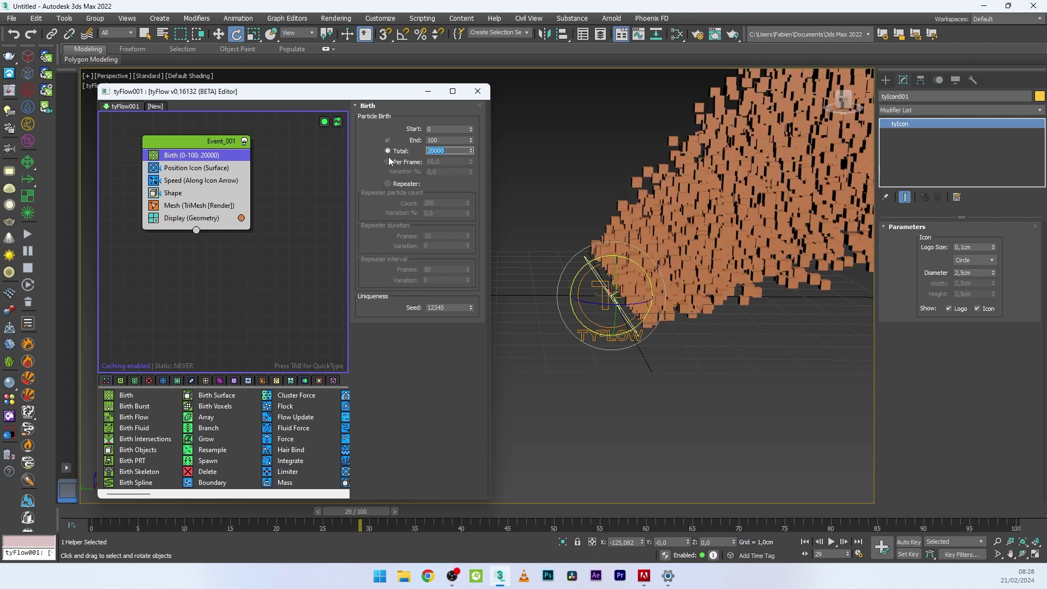
# Change the Shape operator's 3D mesh type to Geosphere (LowRes).
pyautogui.click(179, 194)
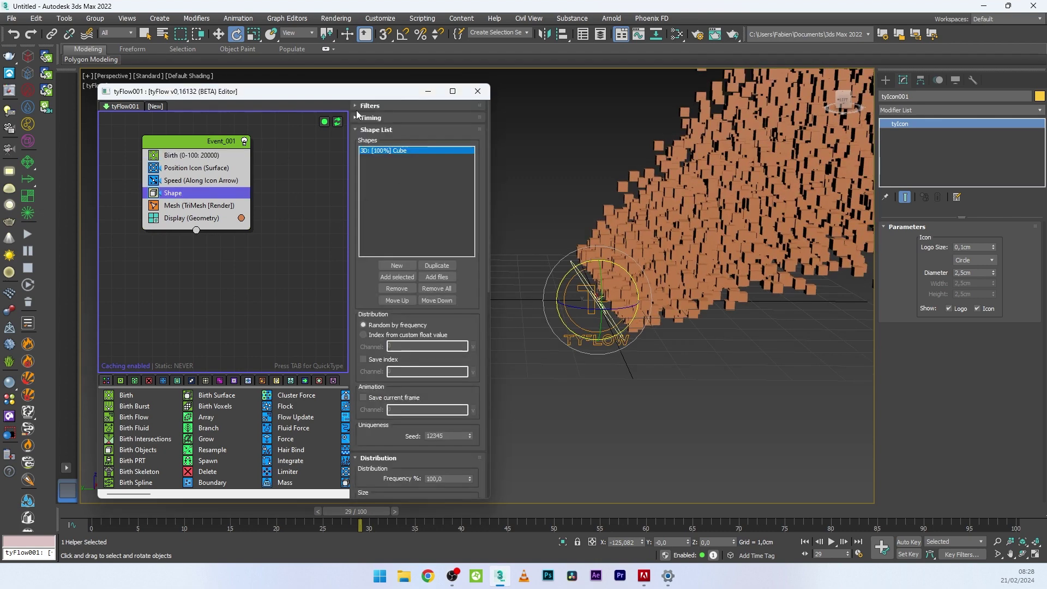
pyautogui.moveTo(488, 193); pyautogui.dragTo(468, 349)
pyautogui.click(400, 225)
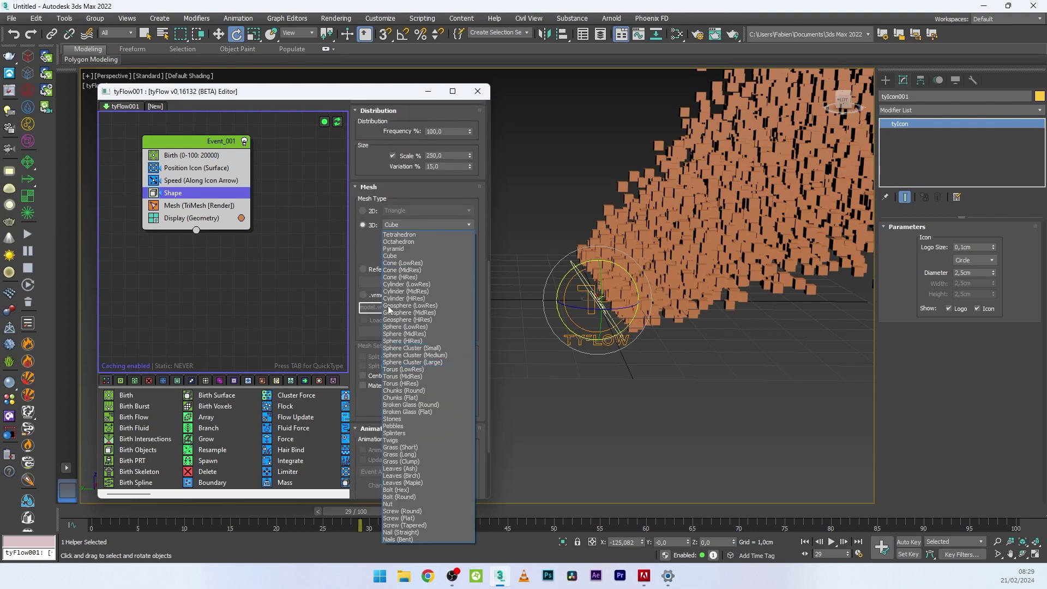
pyautogui.click(411, 305)
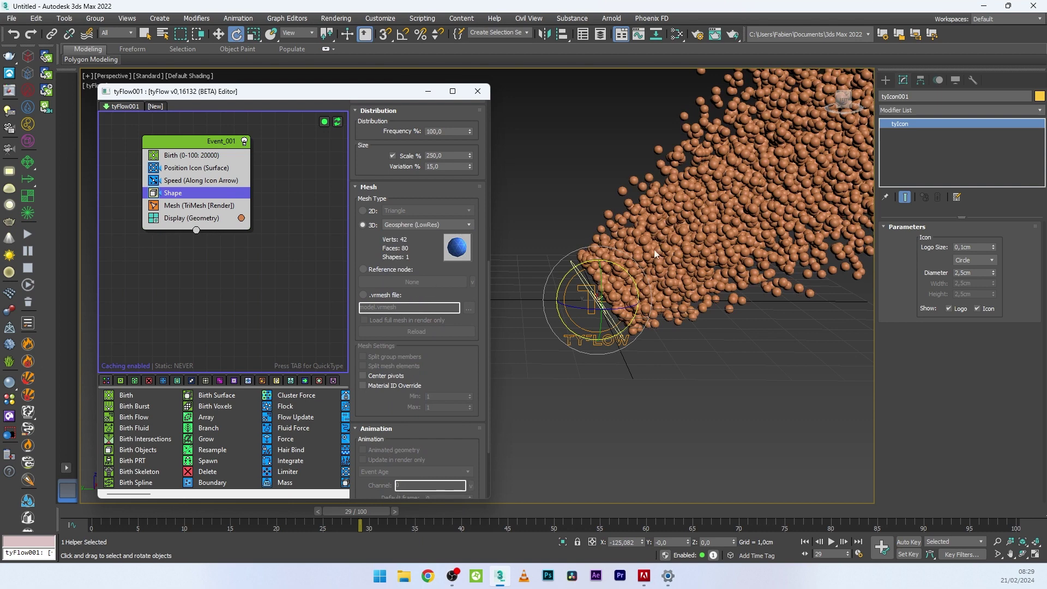
# Set the particle shape's scale to 150% and its size variation to 40%, and check the particles at frame 24.
pyautogui.scroll(-3, 385, 327)
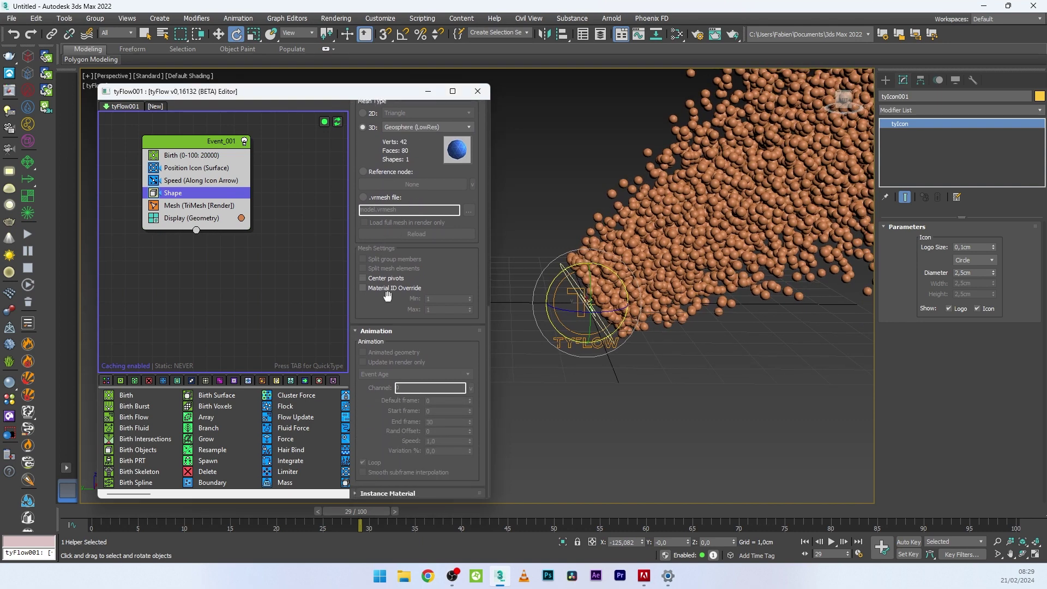
pyautogui.scroll(5, 404, 209)
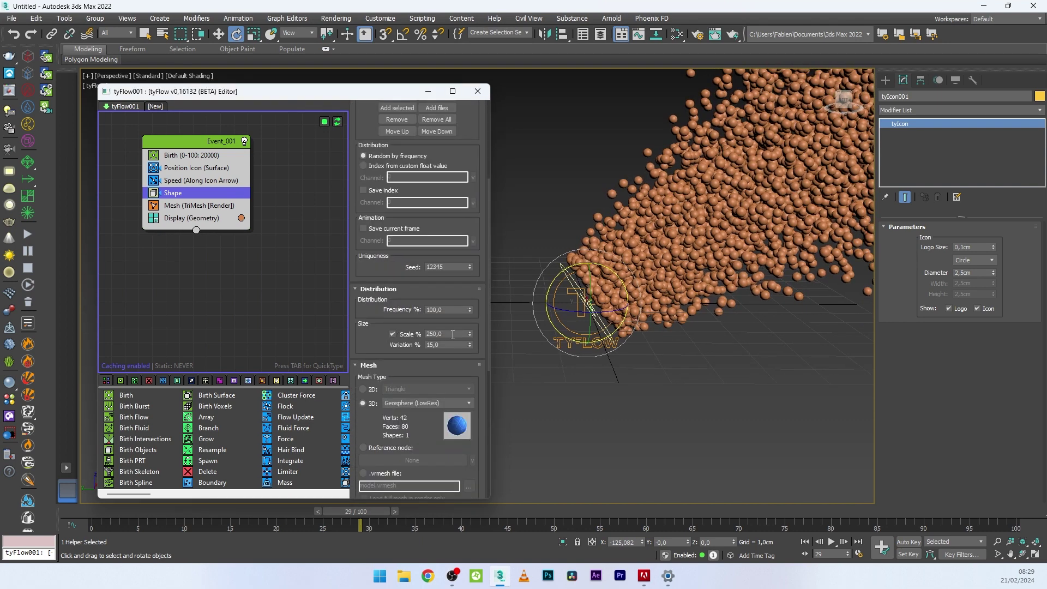
pyautogui.write('150')
pyautogui.press('Return')
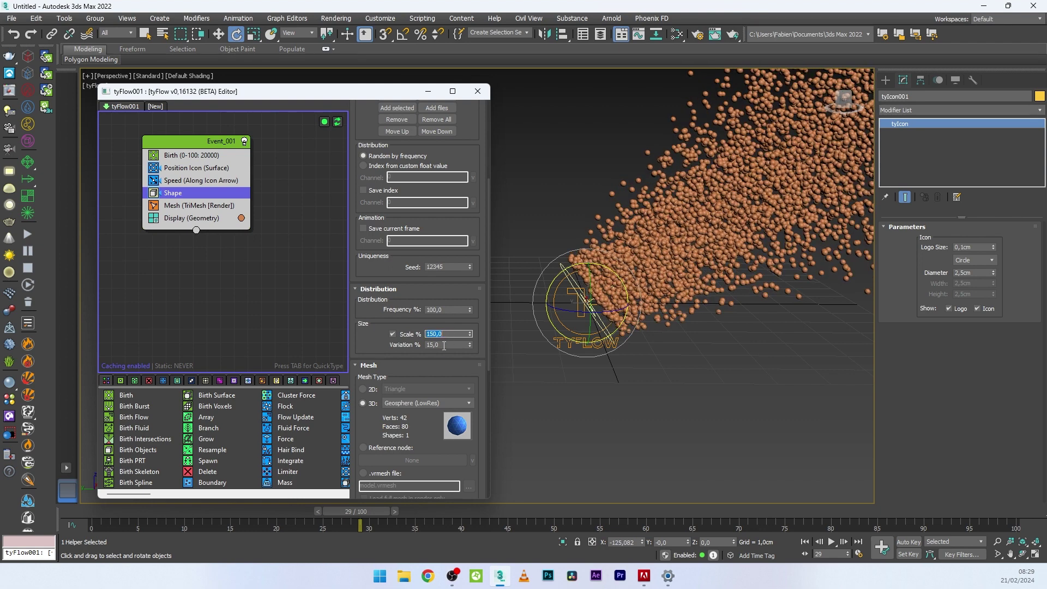
pyautogui.click(446, 346)
pyautogui.press('Return')
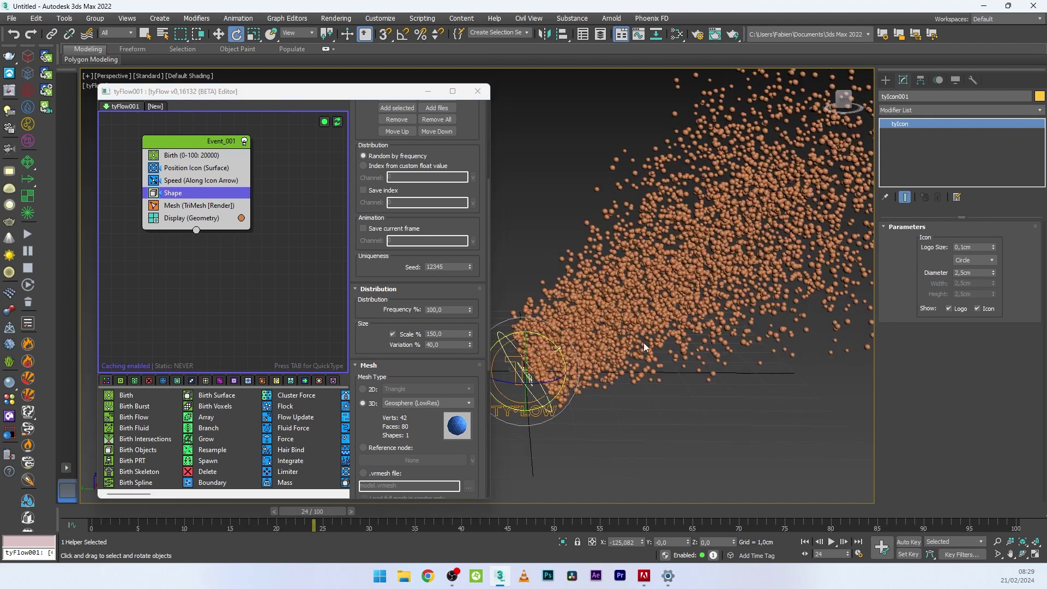
pyautogui.moveTo(624, 359); pyautogui.dragTo(648, 355, button='middle')
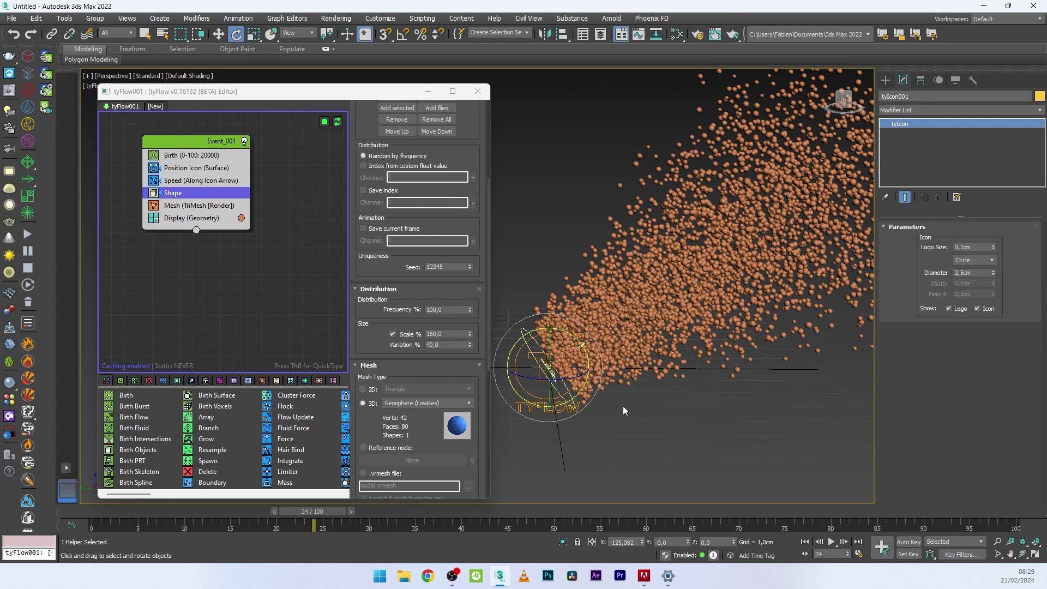
# Add a Custom Properties operator below Position Icon in Event_001 and set its timing to Continuous.
pyautogui.click(173, 168)
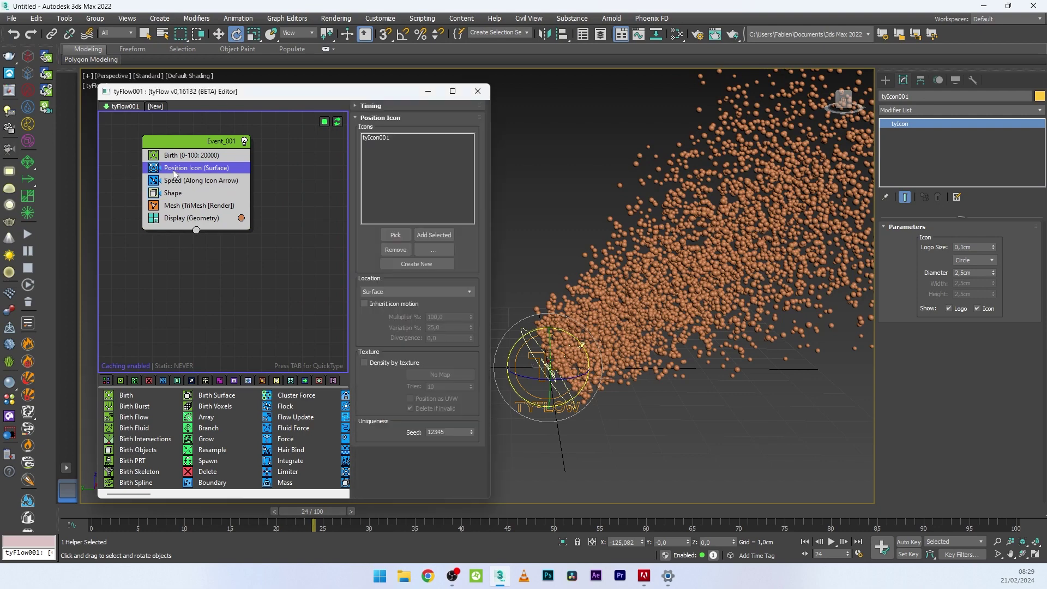
pyautogui.press('Tab')
pyautogui.write('cus')
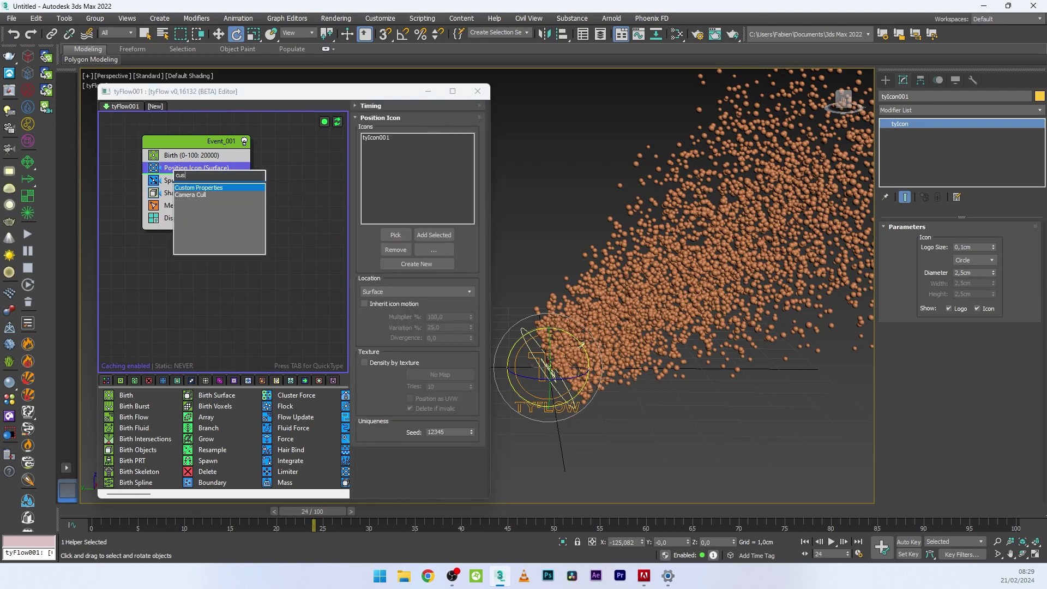
pyautogui.click(191, 188)
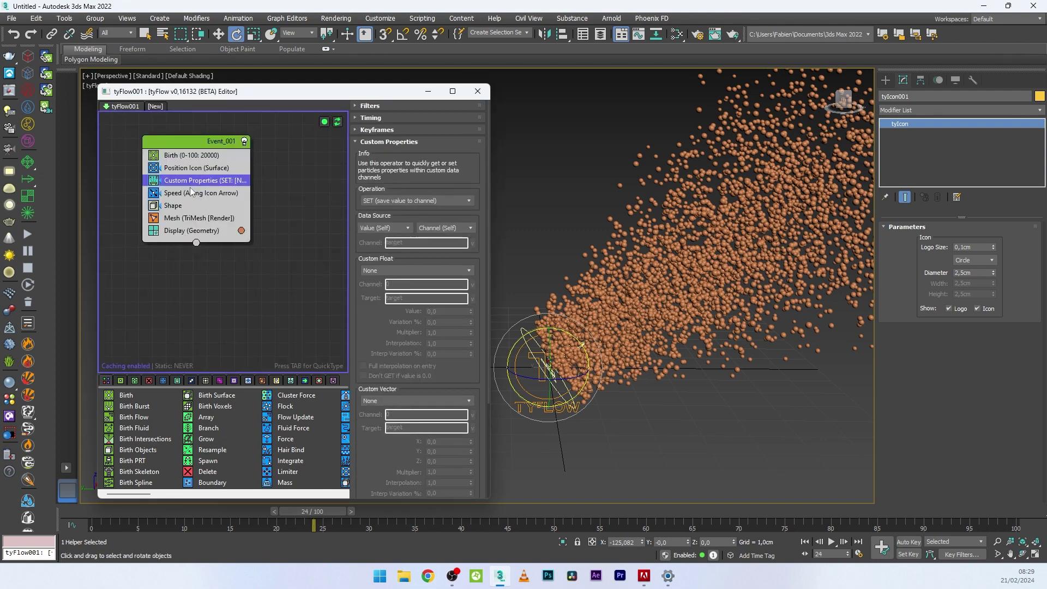
pyautogui.click(381, 119)
pyautogui.click(357, 133)
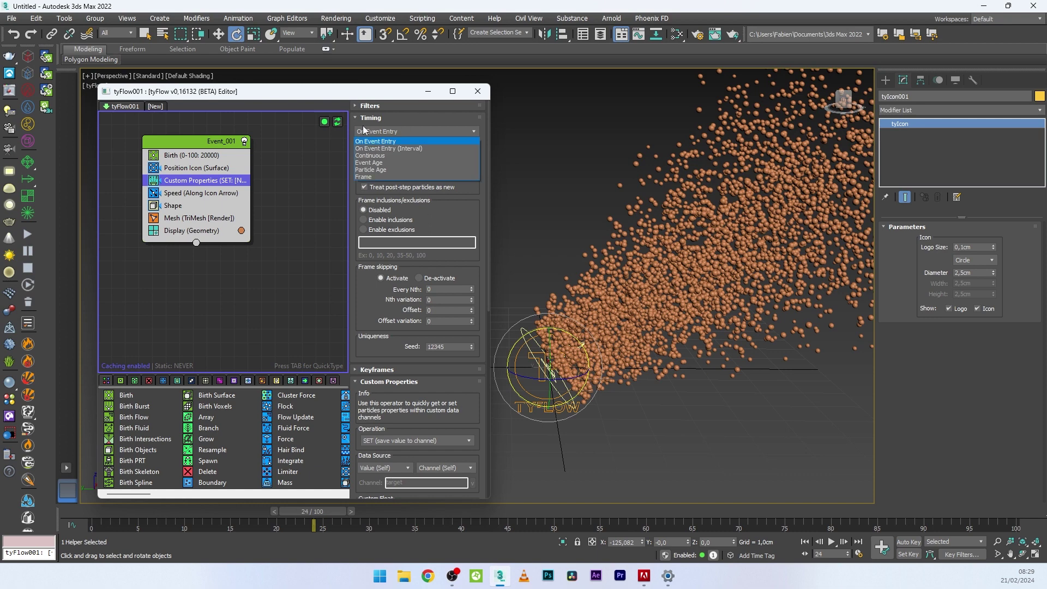
pyautogui.click(377, 154)
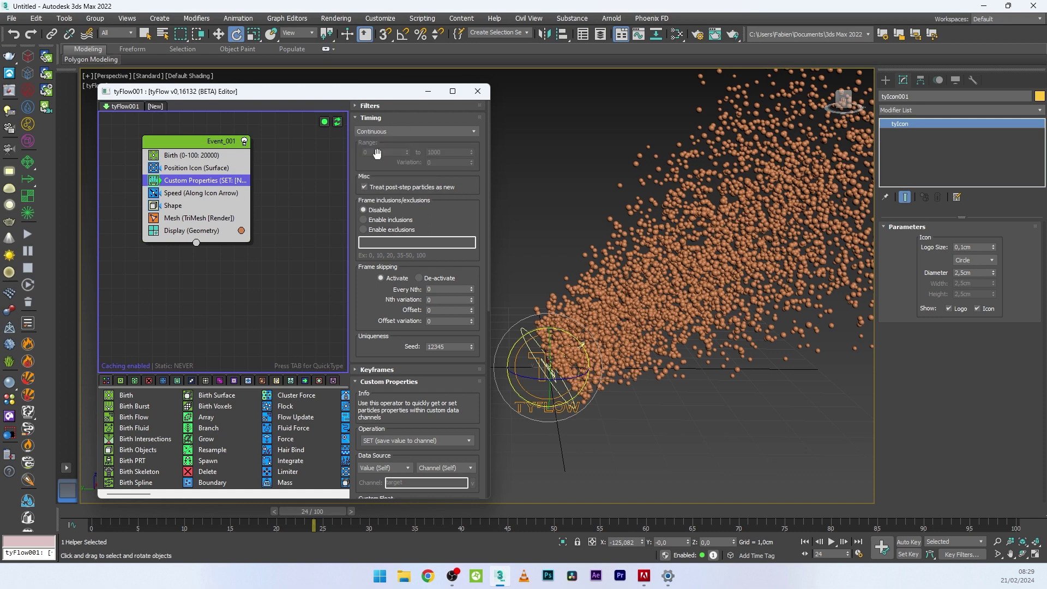
# Set the Custom Properties operator's custom float to Time (ticks) and name its channel "time".
pyautogui.scroll(-5, 406, 272)
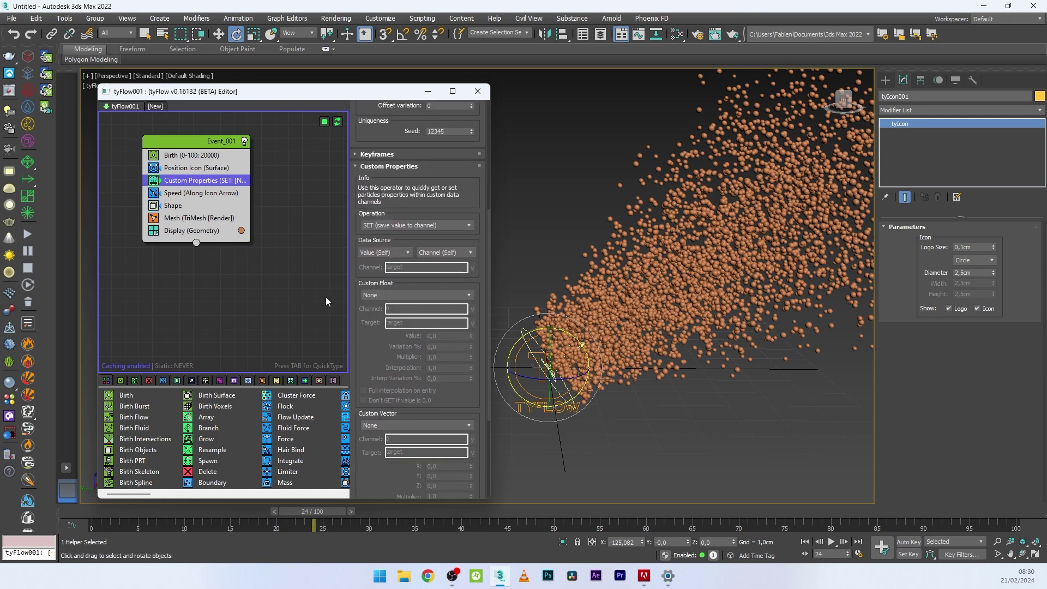
pyautogui.click(391, 295)
pyautogui.scroll(-2, 385, 321)
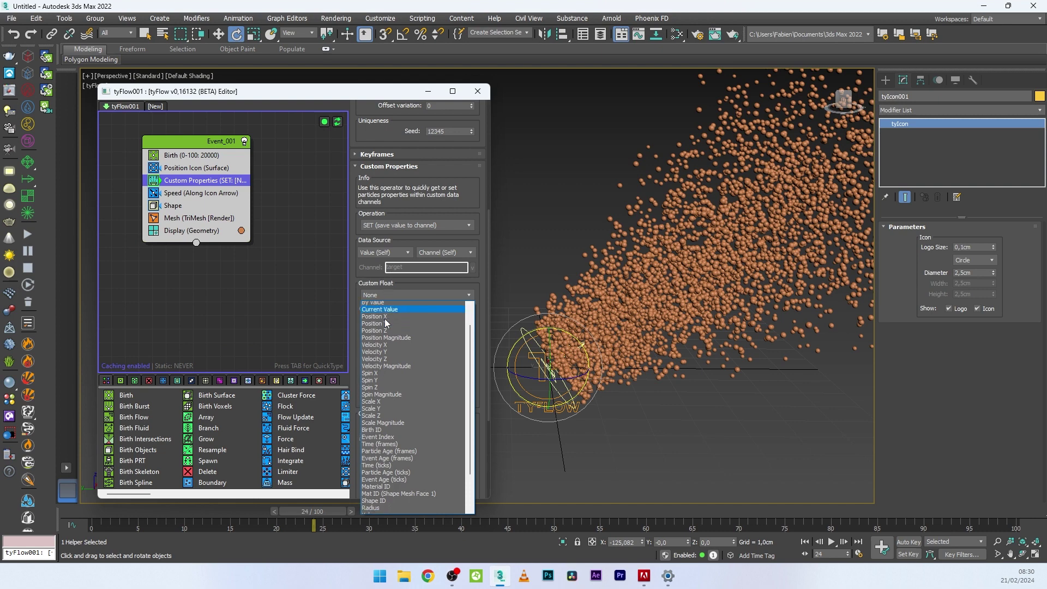
pyautogui.scroll(2, 390, 395)
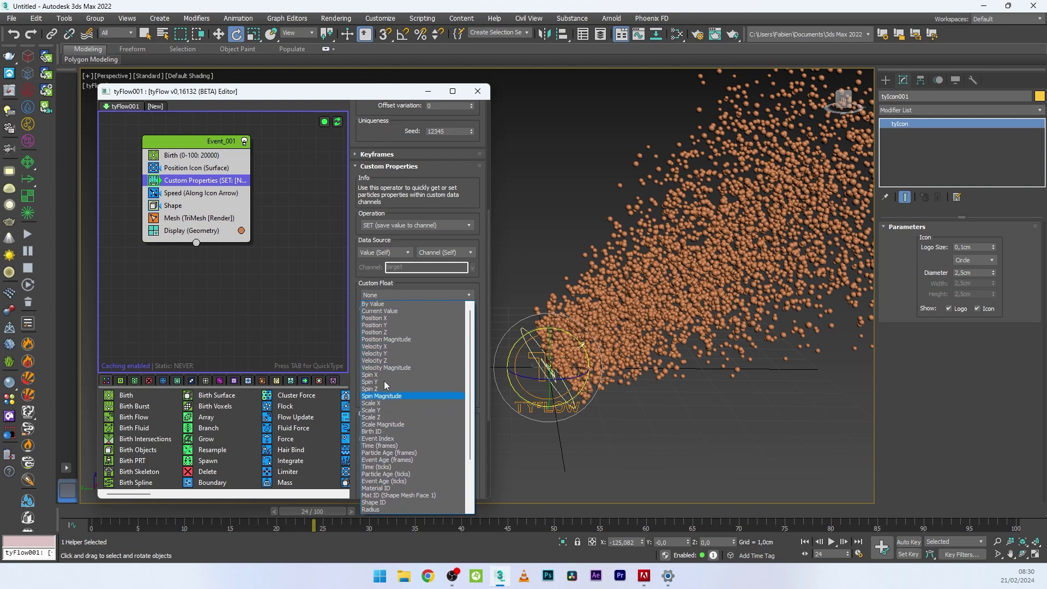
pyautogui.scroll(-1, 405, 428)
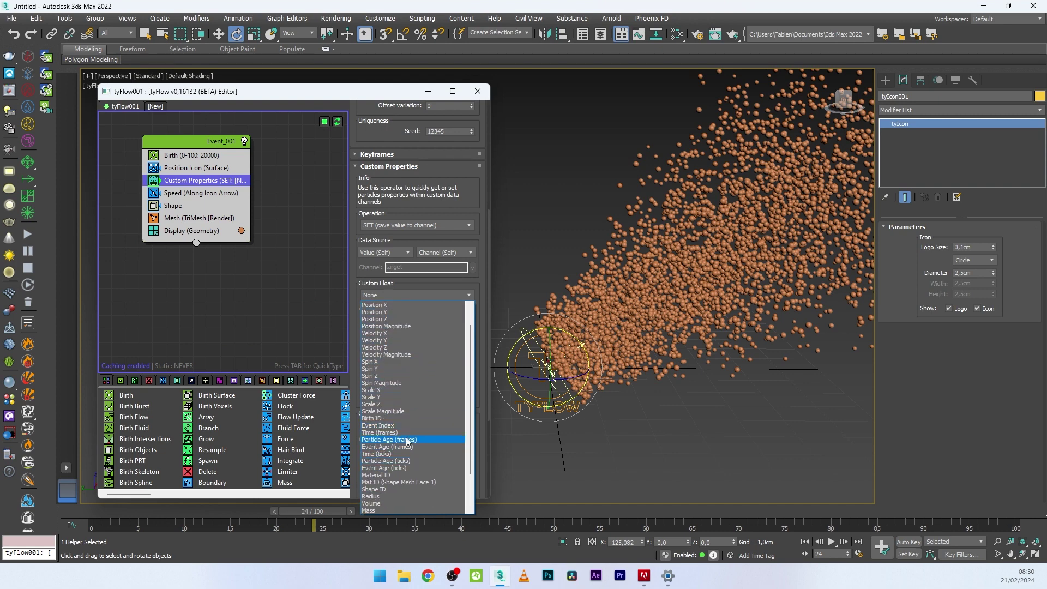
pyautogui.scroll(-2, 361, 448)
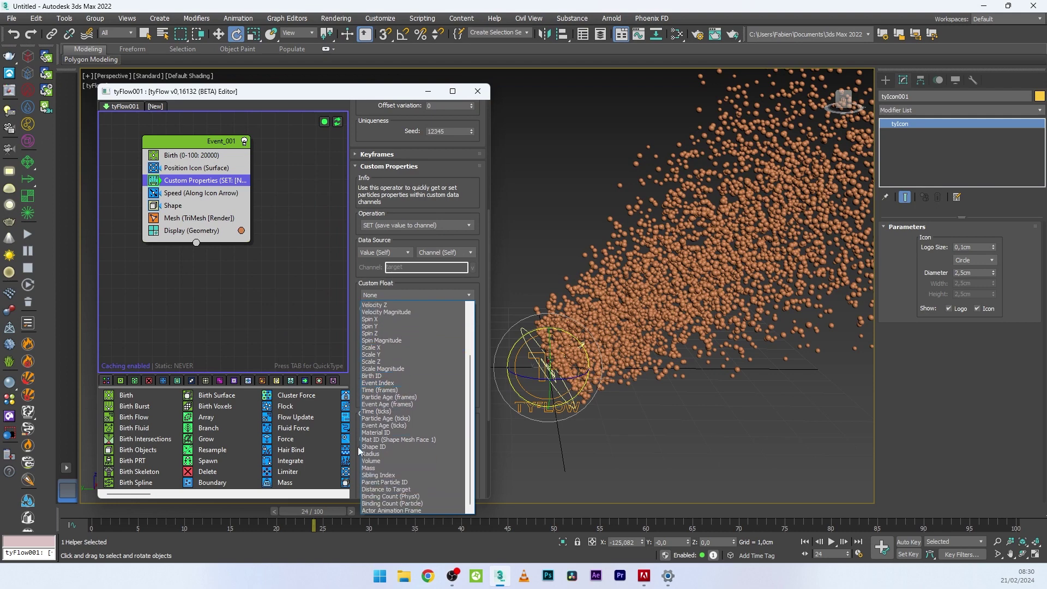
pyautogui.click(374, 412)
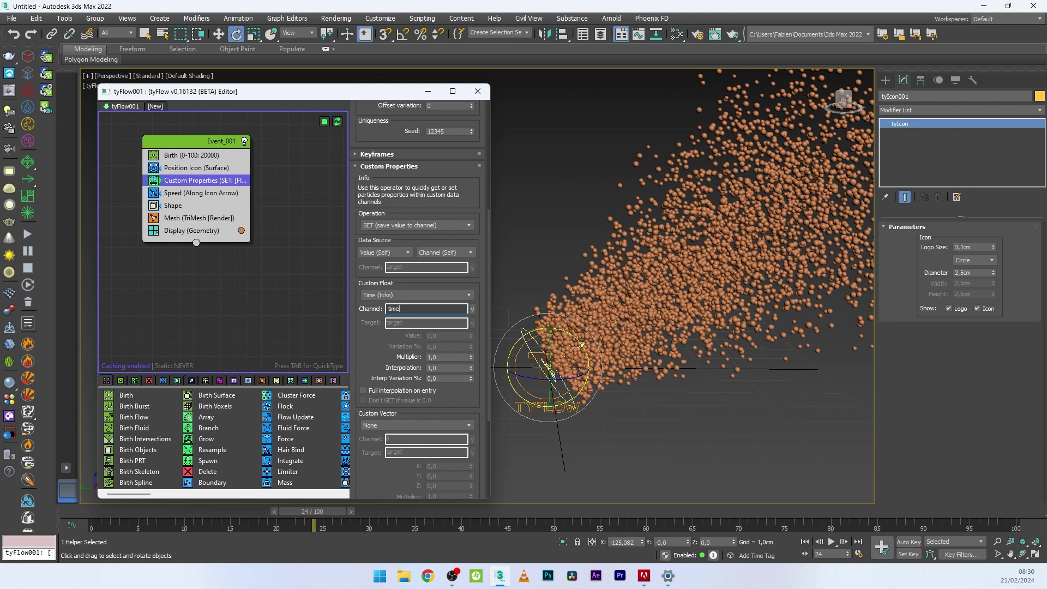
pyautogui.press('Return')
# Duplicate the Custom Properties operator below the original, setting the copy's custom float to Particle Age (frames) and its channel to "Particle".
pyautogui.moveTo(190, 181); pyautogui.dragTo(234, 193)
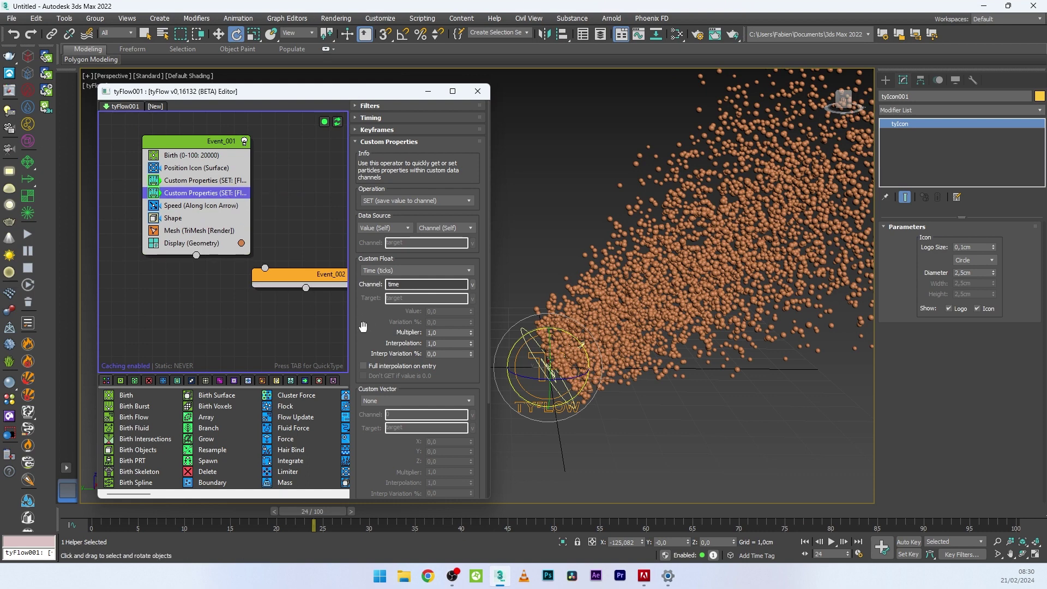
pyautogui.scroll(-3, 414, 193)
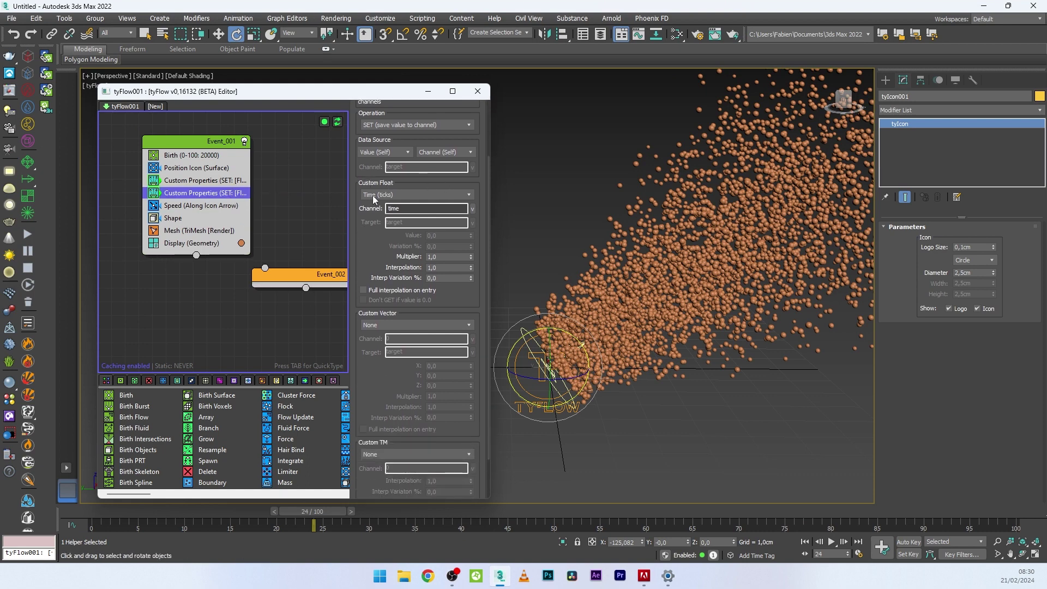
pyautogui.click(374, 196)
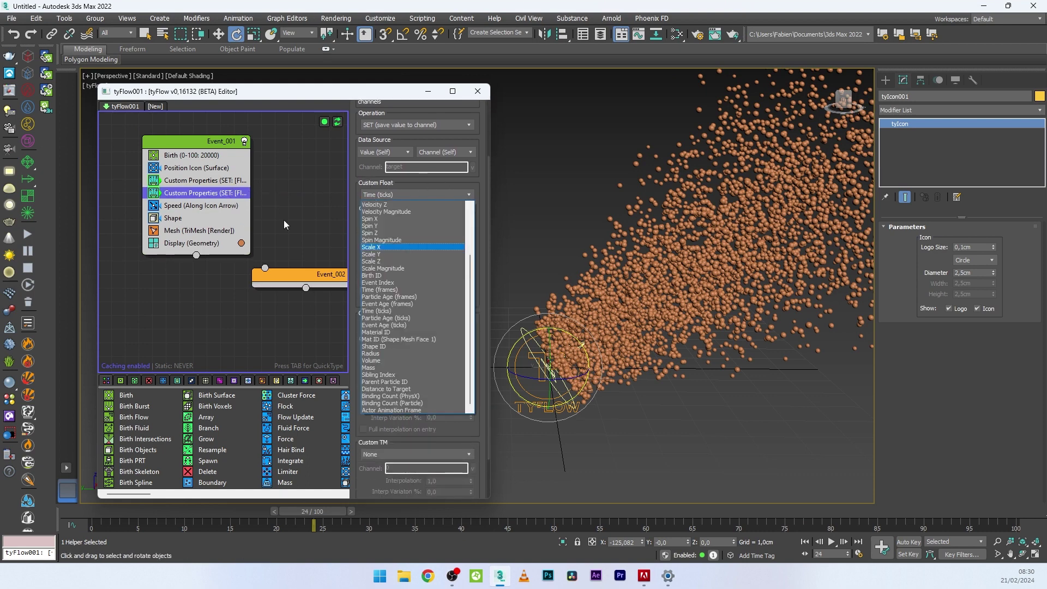
pyautogui.click(390, 297)
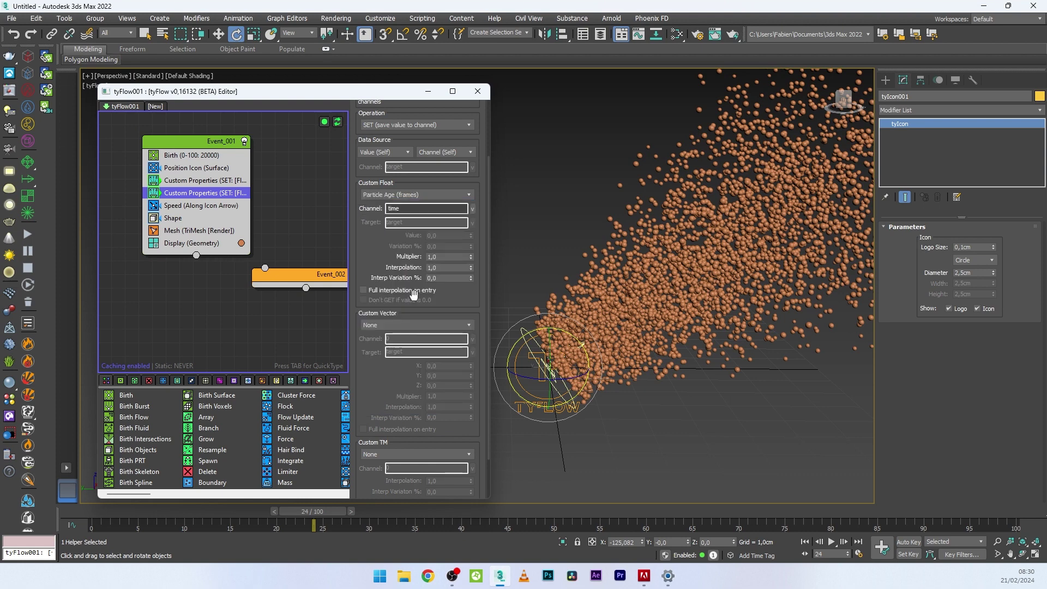
pyautogui.doubleClick(400, 208)
pyautogui.write('Particl')
# Add a Mapping operator directly below Shape in Event_001 and set its timing to Continuous.
pyautogui.click(188, 217)
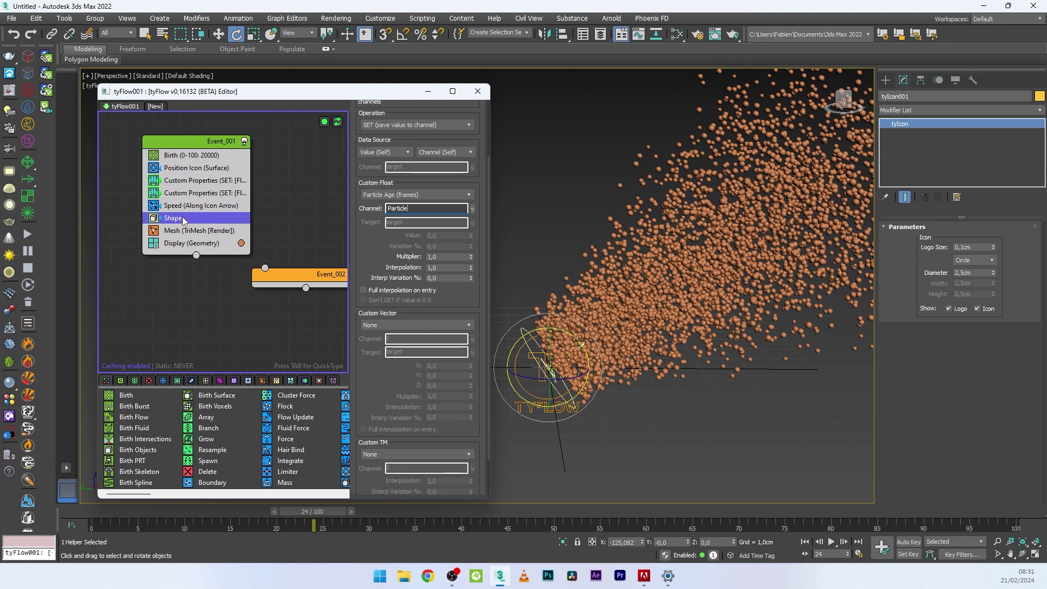
pyautogui.press('Tab')
pyautogui.write('map')
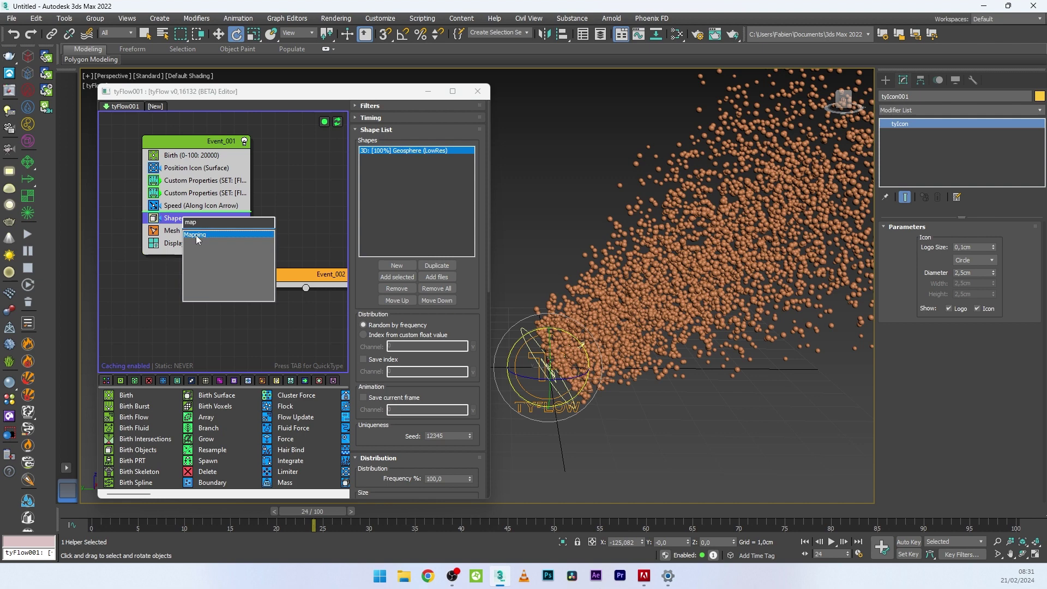
pyautogui.click(195, 233)
pyautogui.moveTo(187, 220); pyautogui.dragTo(192, 240)
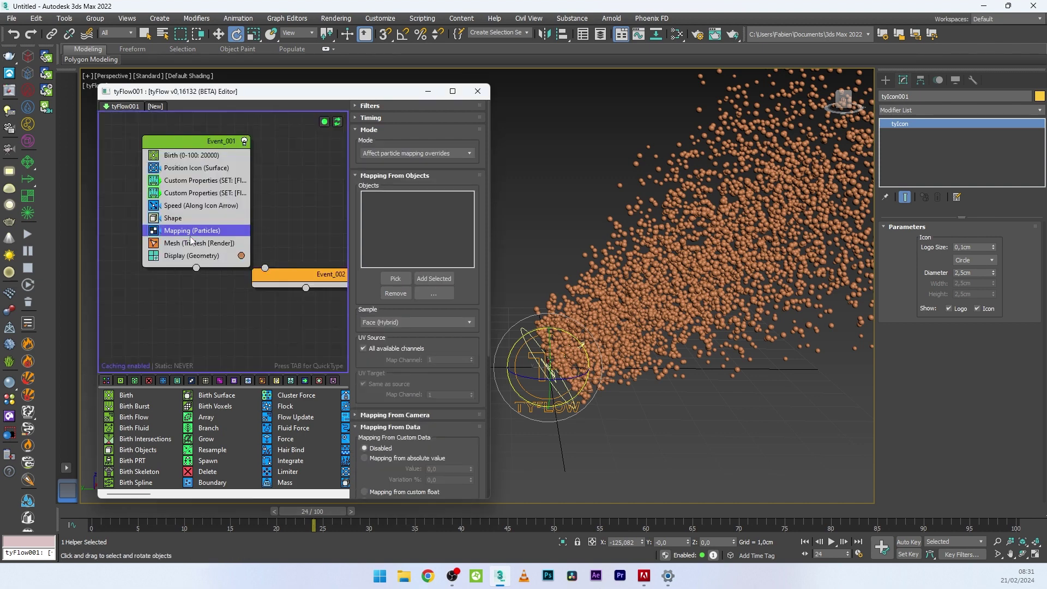
pyautogui.click(366, 118)
pyautogui.click(394, 131)
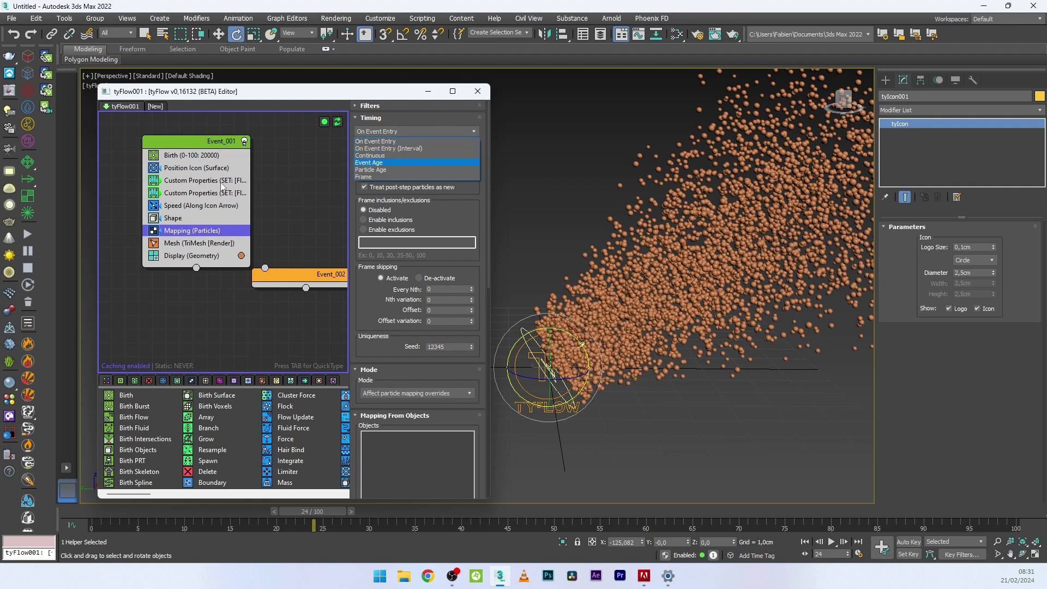
pyautogui.click(371, 156)
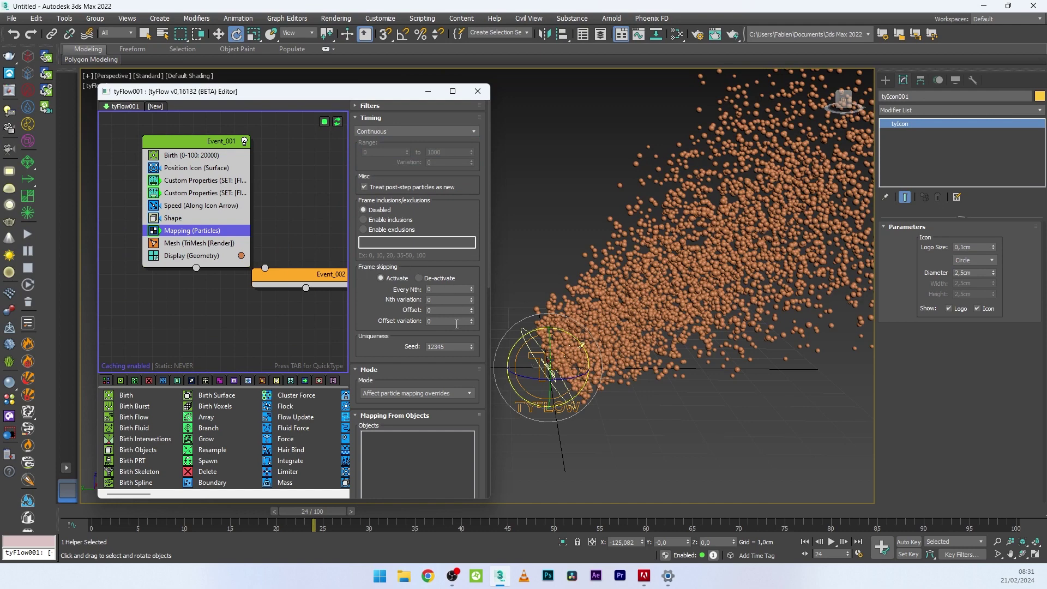
# Set the Mapping operator to map from the custom float channel "time", with normalized values enabled.
pyautogui.scroll(-5, 403, 357)
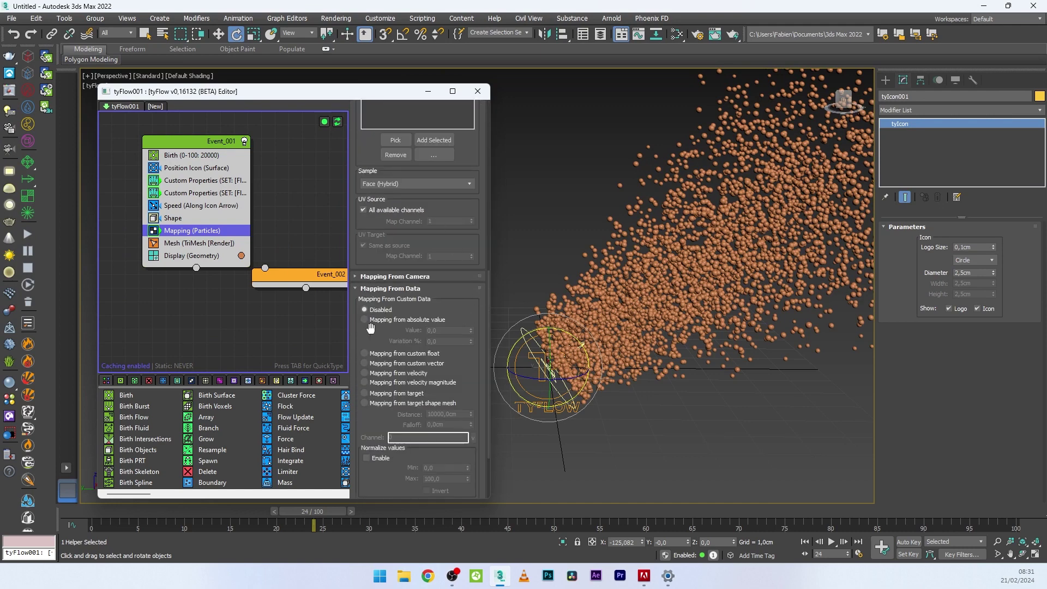
pyautogui.scroll(-1, 382, 280)
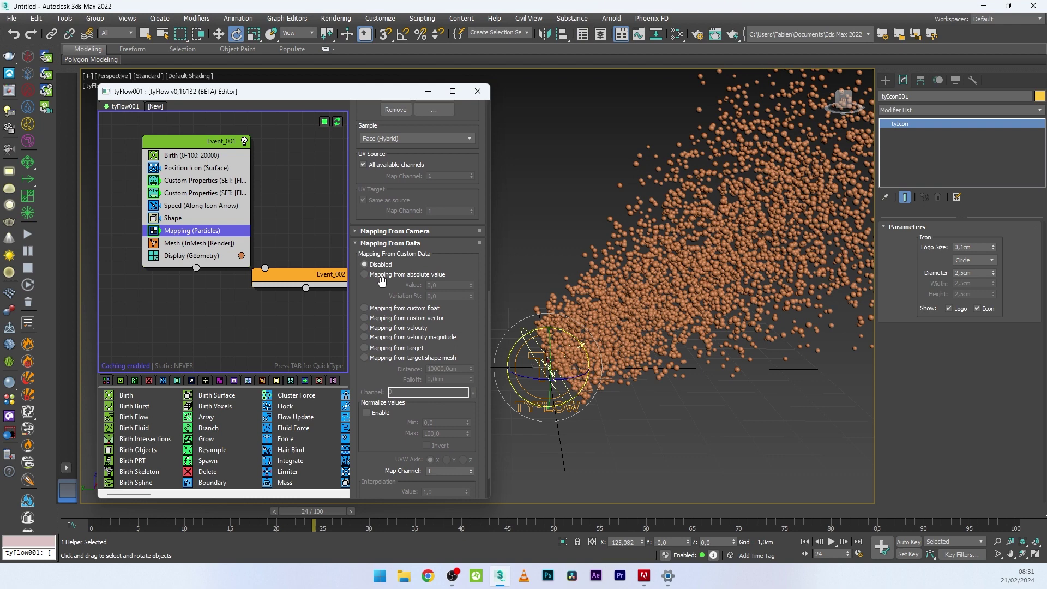
pyautogui.click(409, 309)
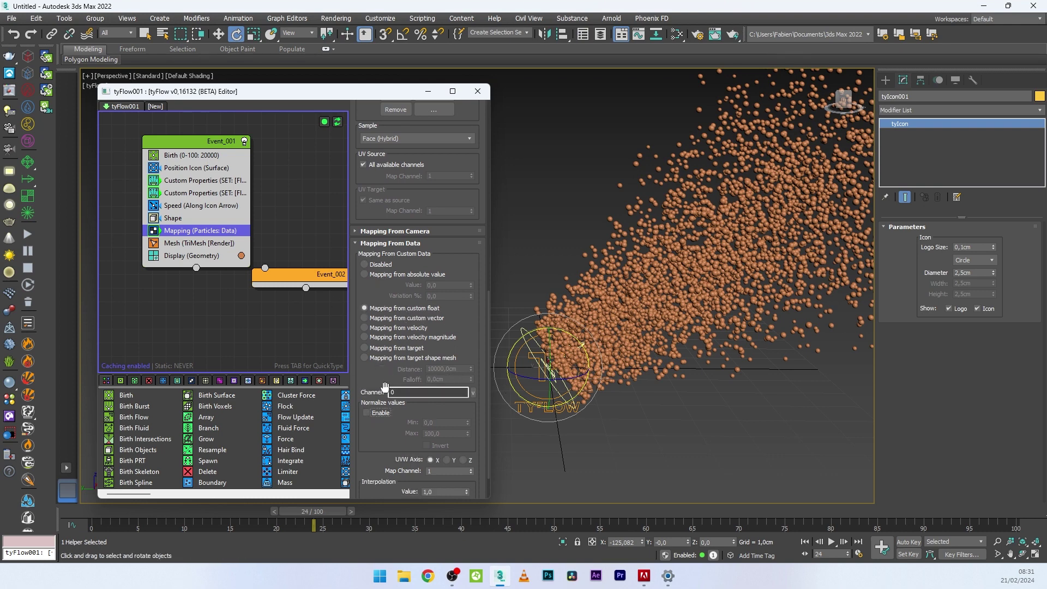
pyautogui.click(473, 392)
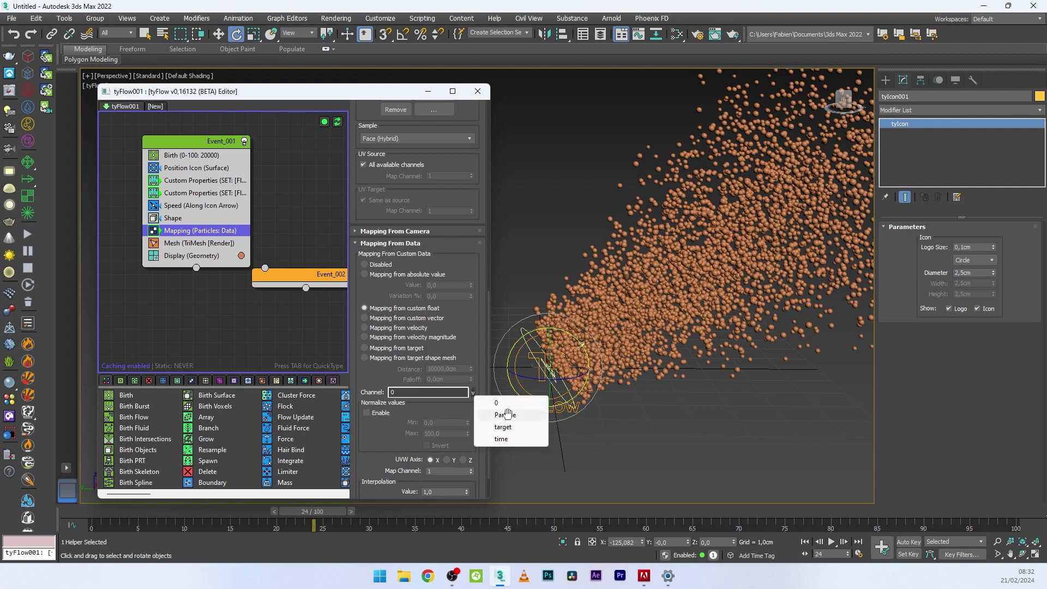
pyautogui.click(501, 439)
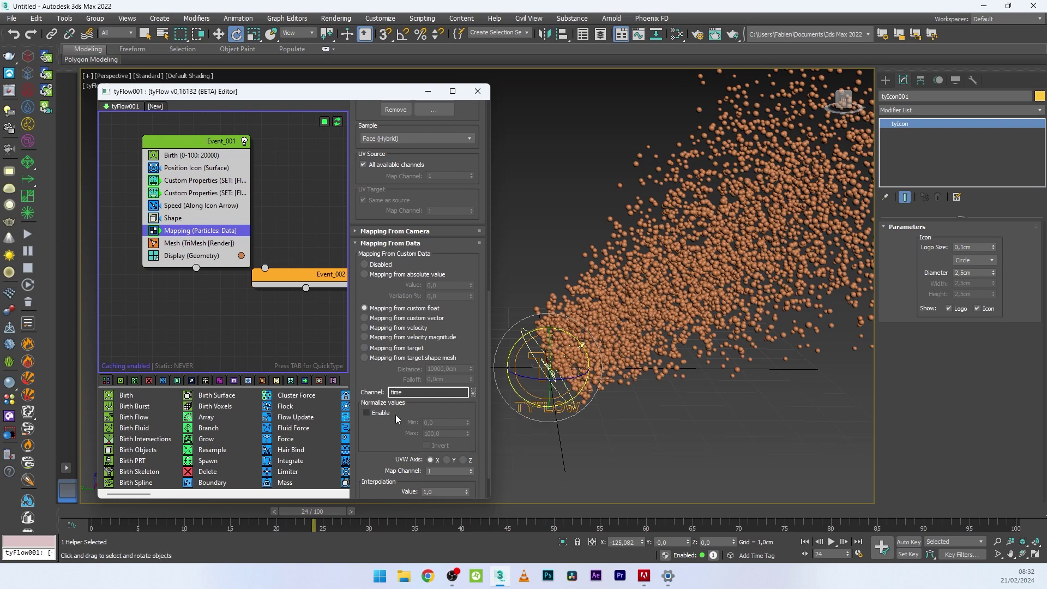
pyautogui.click(376, 416)
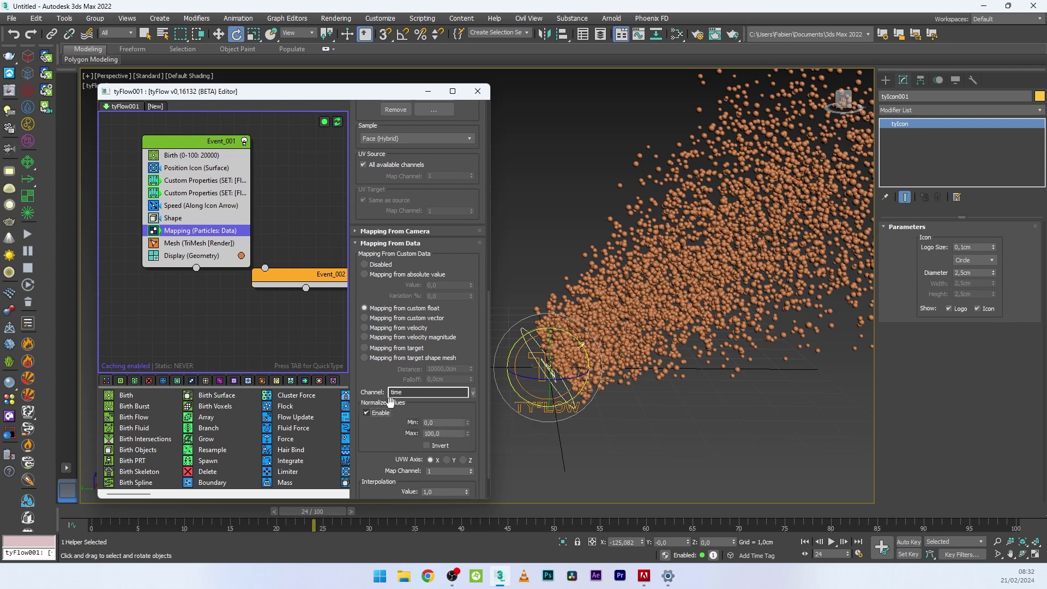
pyautogui.click(366, 414)
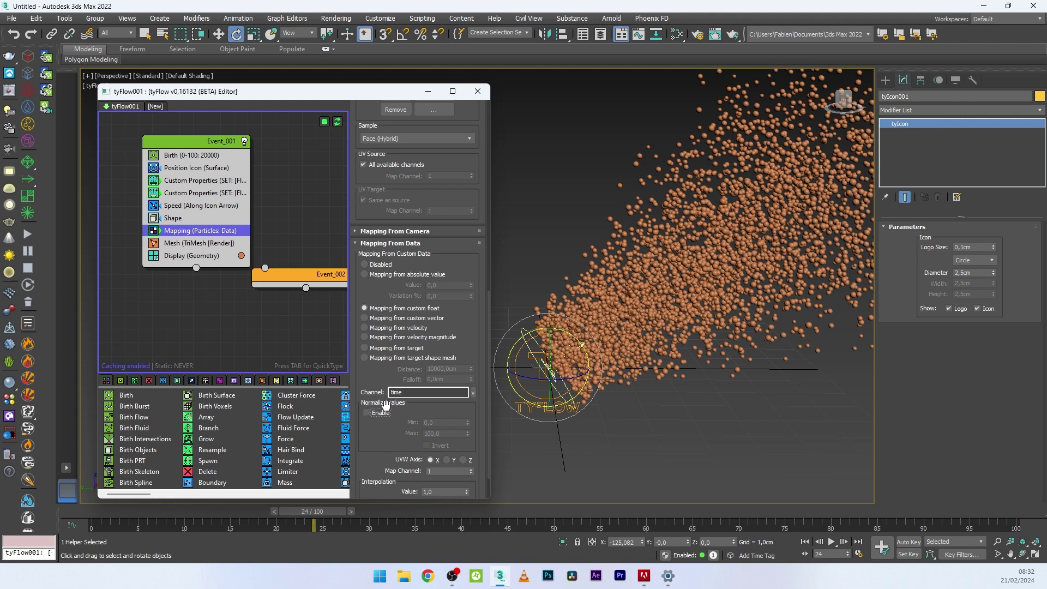
pyautogui.click(366, 413)
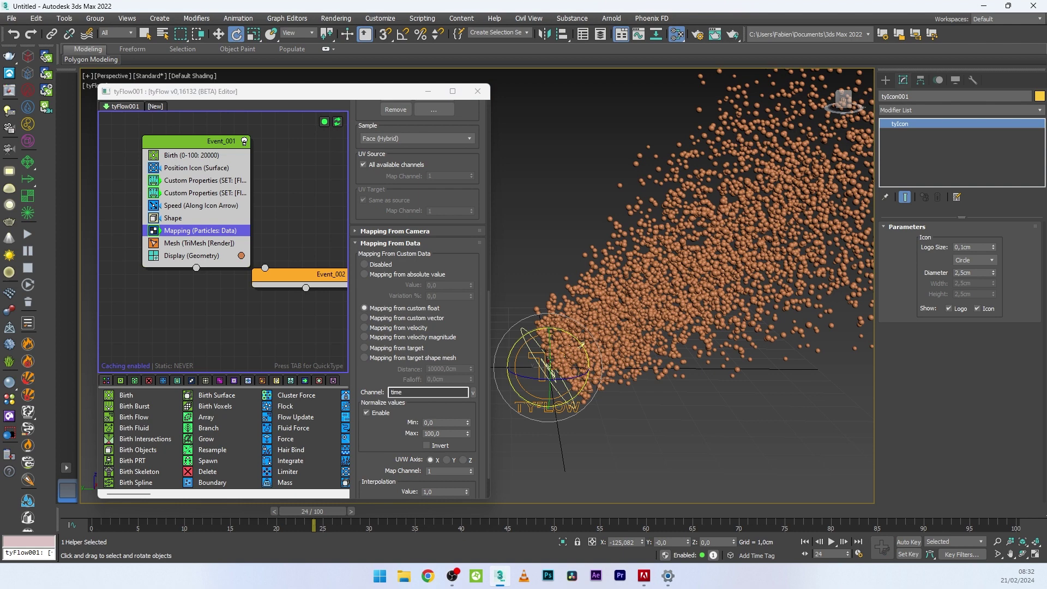
# Open the Slate Material Editor and change the current renderer to V-Ray.
pyautogui.press('m')
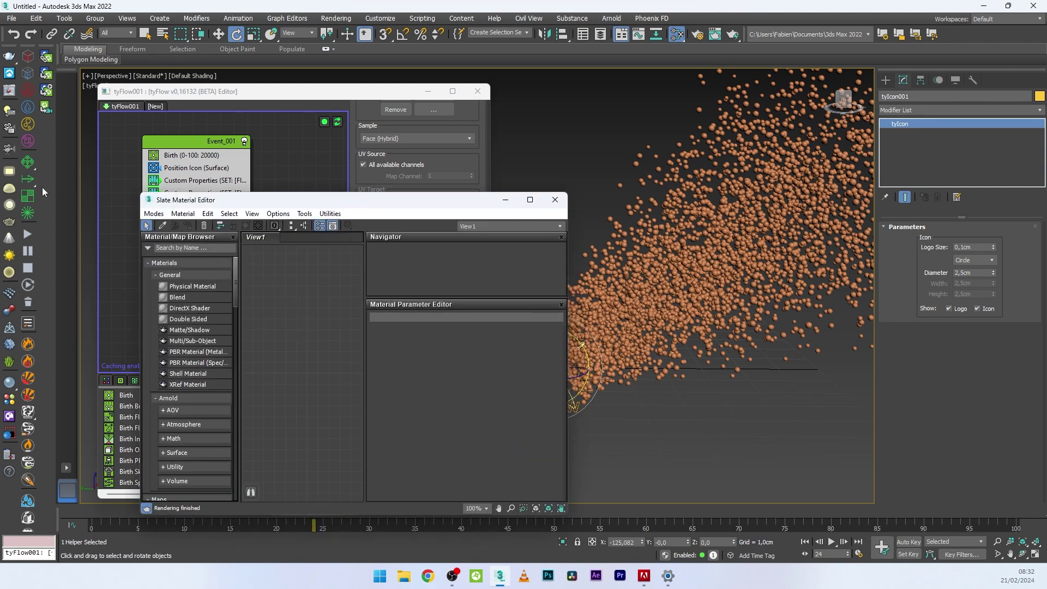
pyautogui.click(9, 175)
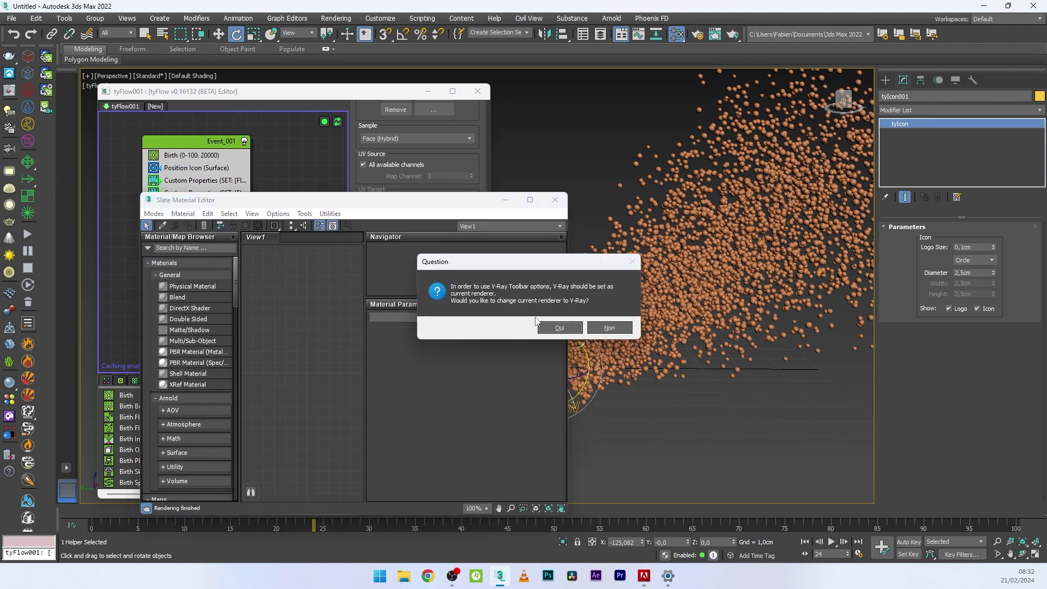
pyautogui.click(539, 325)
# Create a VRayMtl material in the node view and place it with free space beside its map inputs.
pyautogui.rightClick(277, 273)
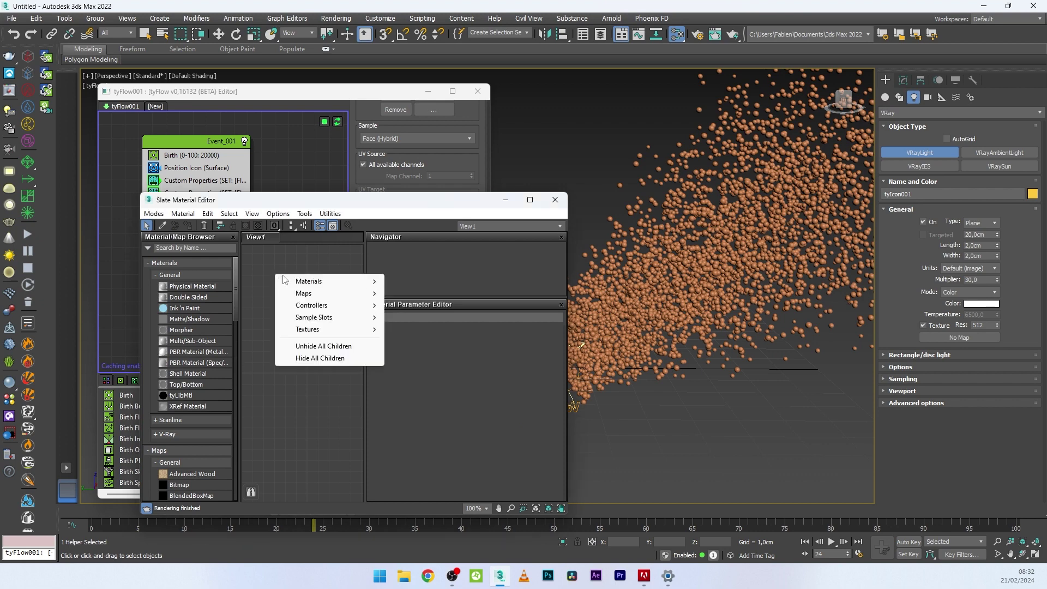
pyautogui.moveTo(327, 280)
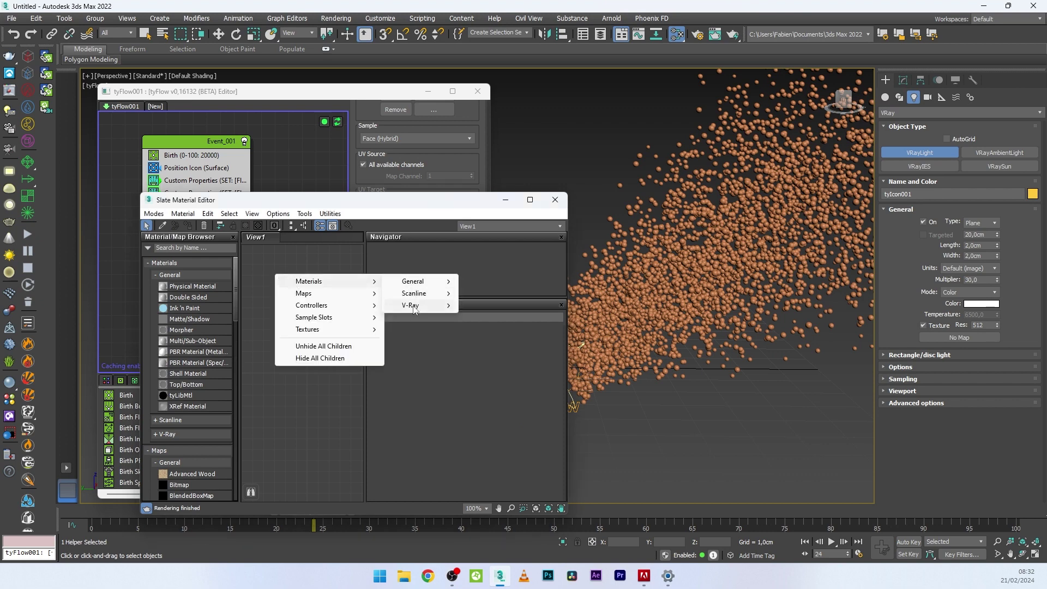
pyautogui.moveTo(415, 308)
pyautogui.click(499, 436)
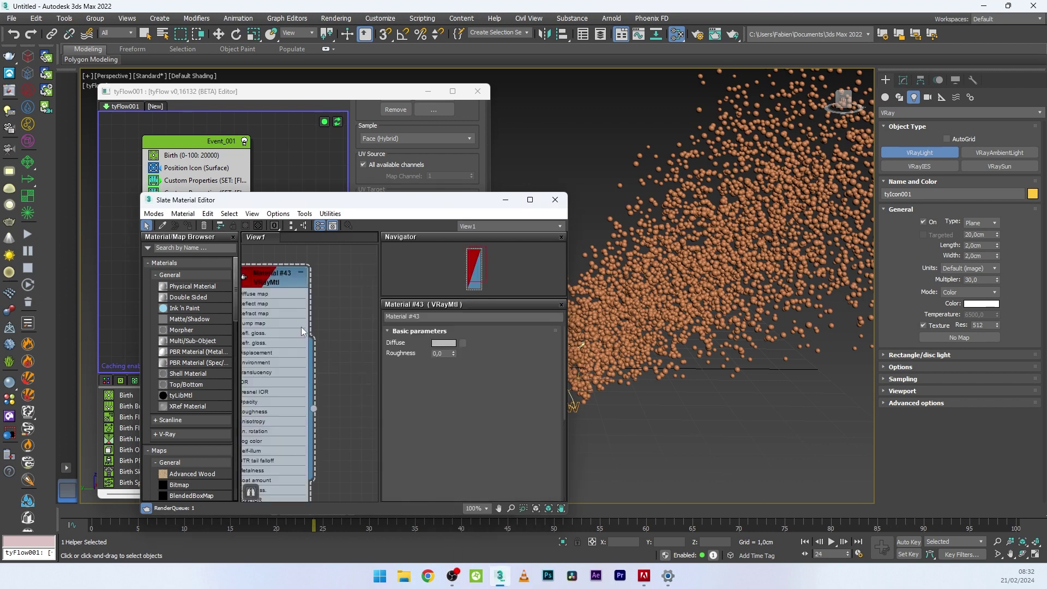
pyautogui.moveTo(281, 280); pyautogui.dragTo(340, 288)
pyautogui.scroll(-3, 336, 289)
pyautogui.moveTo(320, 302); pyautogui.dragTo(352, 308, button='middle')
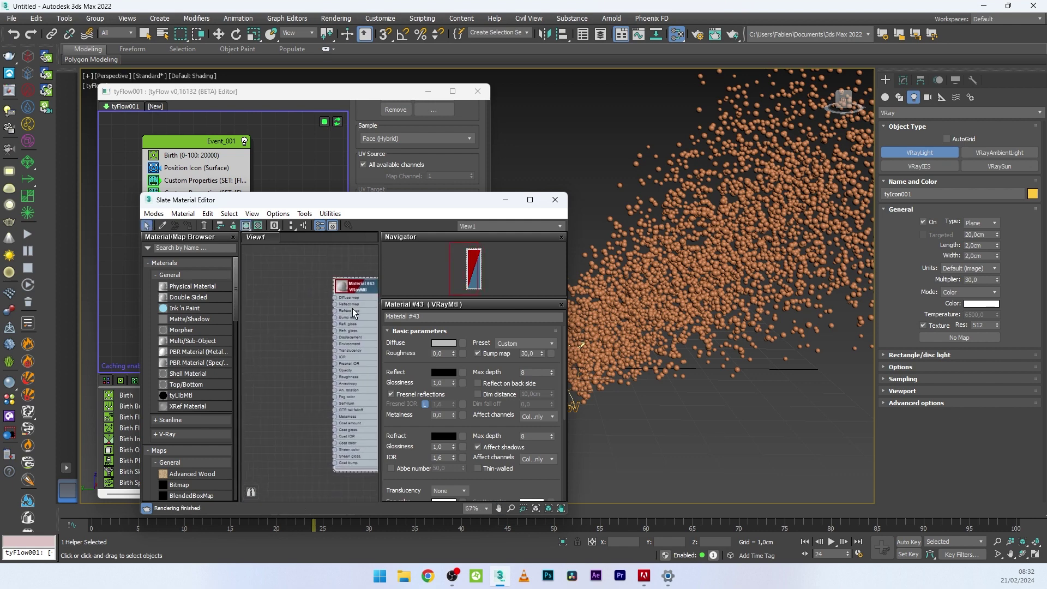
# Connect a new Gradient Ramp map to the VRayMtl's diffuse map input.
pyautogui.scroll(1, 330, 309)
pyautogui.scroll(2, 329, 309)
pyautogui.moveTo(337, 292); pyautogui.dragTo(295, 325)
pyautogui.moveTo(295, 325)
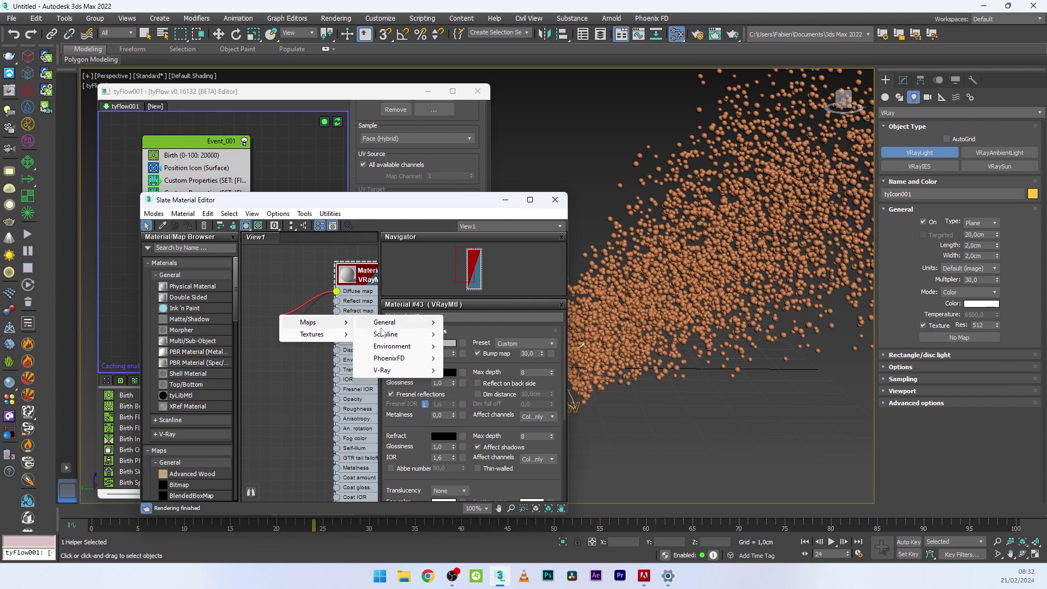
pyautogui.moveTo(385, 322)
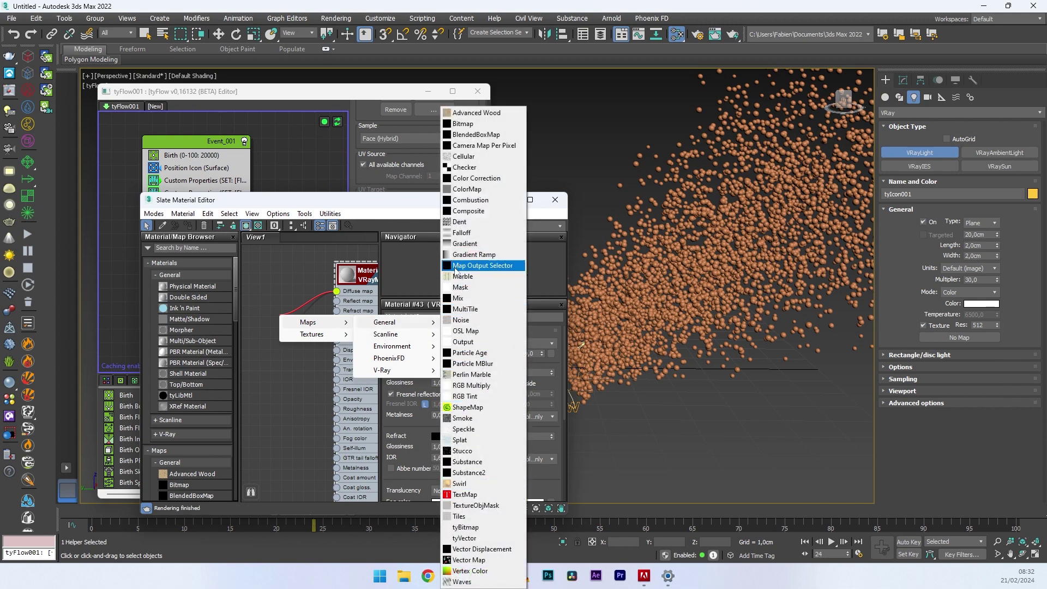
pyautogui.click(469, 255)
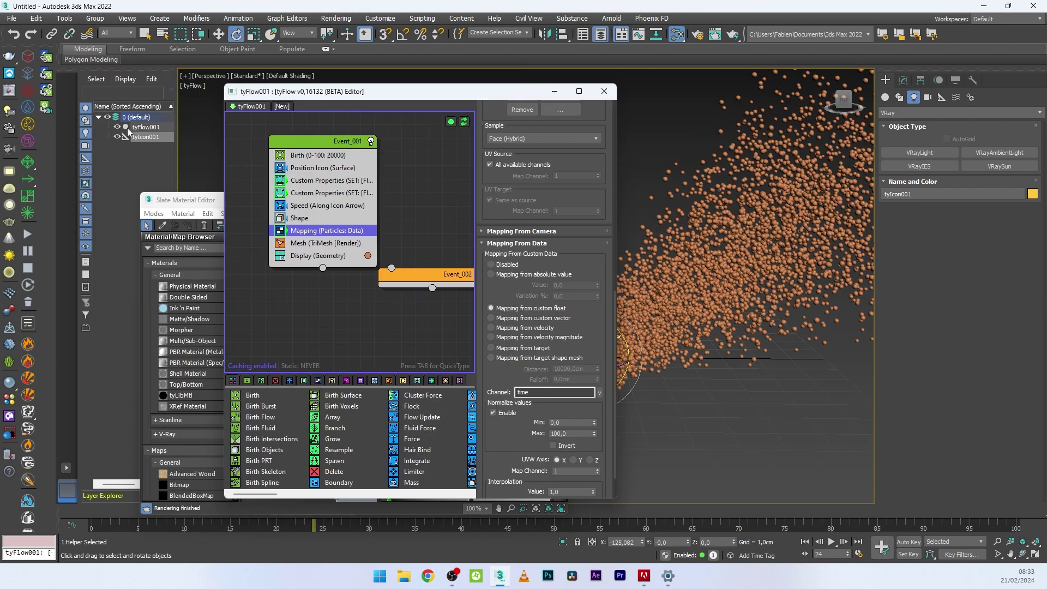
# Assign the VRayMtl material to the tyFlow001 object and move the material editor clear of the particles.
pyautogui.click(140, 128)
pyautogui.click(178, 202)
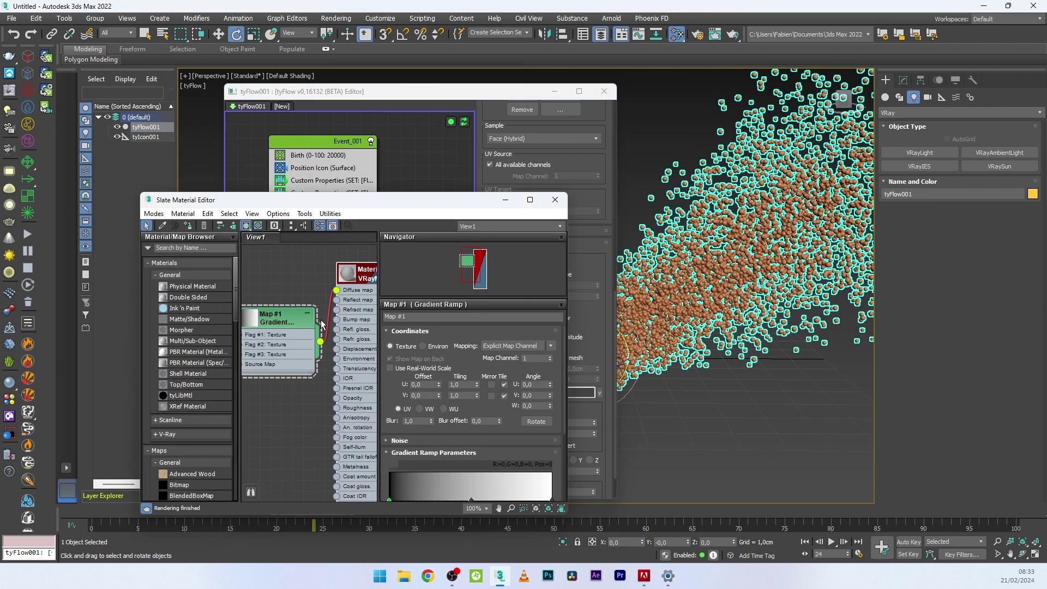
pyautogui.click(359, 280)
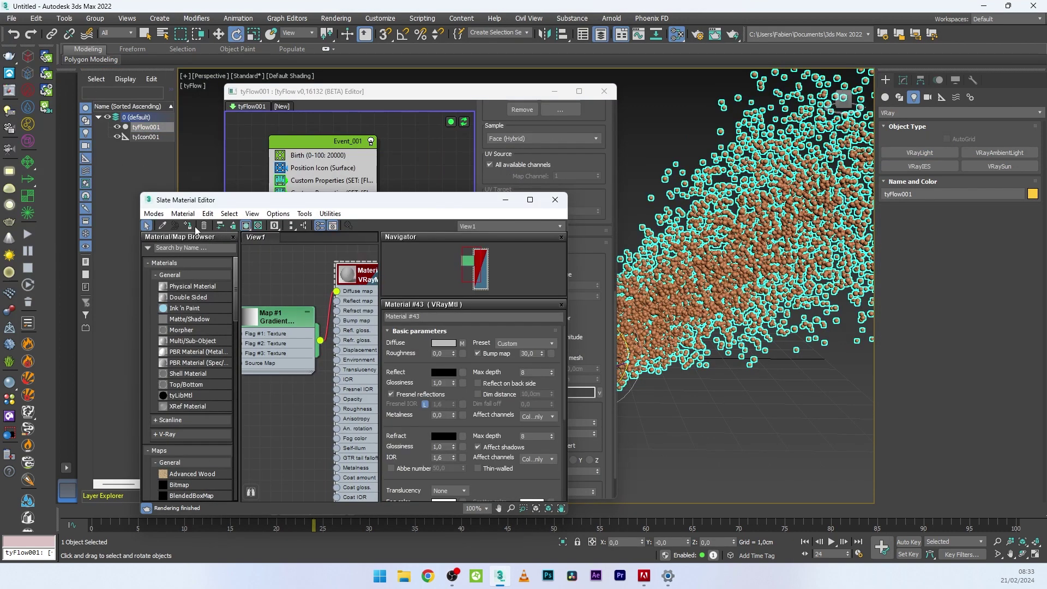
pyautogui.moveTo(437, 207); pyautogui.dragTo(322, 72)
# Set the Gradient Ramp's starting colour flag to dark blue.
pyautogui.click(168, 314)
pyautogui.doubleClick(310, 380)
pyautogui.moveTo(767, 290); pyautogui.dragTo(761, 357)
pyautogui.click(880, 380)
# Set the Gradient Ramp's middle colour flag to green and its end flag to magenta.
pyautogui.doubleClick(391, 380)
pyautogui.moveTo(193, 235); pyautogui.dragTo(193, 248)
pyautogui.click(345, 321)
pyautogui.doubleClick(472, 380)
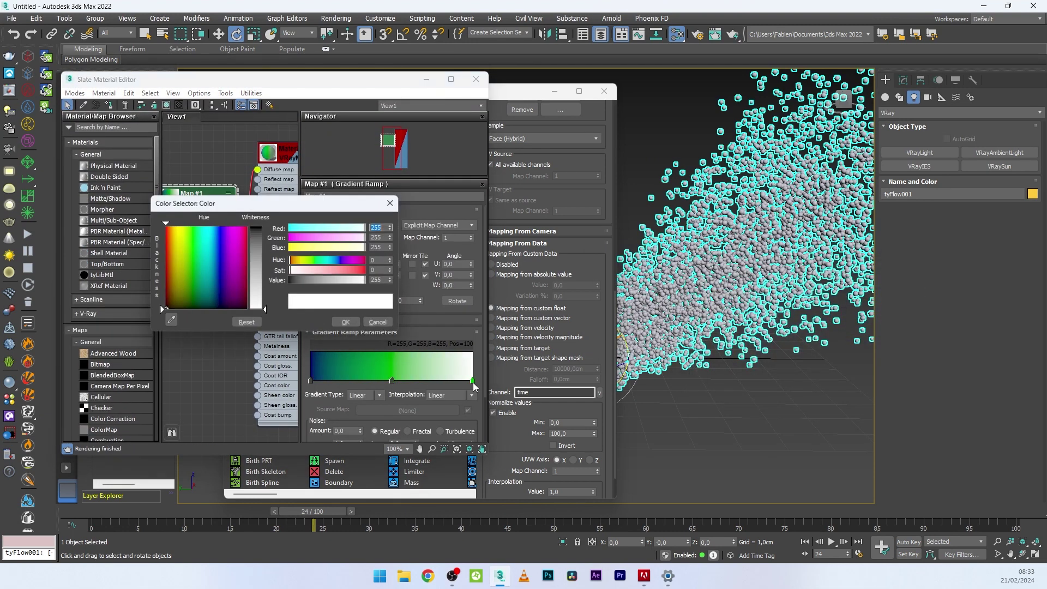
pyautogui.click(233, 226)
pyautogui.click(346, 322)
# Add two flags to the Gradient Ramp, an orange one at position 25 and a turquoise one at position 75.
pyautogui.doubleClick(352, 377)
pyautogui.moveTo(327, 228); pyautogui.dragTo(288, 228)
pyautogui.click(345, 322)
pyautogui.doubleClick(432, 376)
pyautogui.moveTo(308, 237); pyautogui.dragTo(341, 238)
pyautogui.click(347, 322)
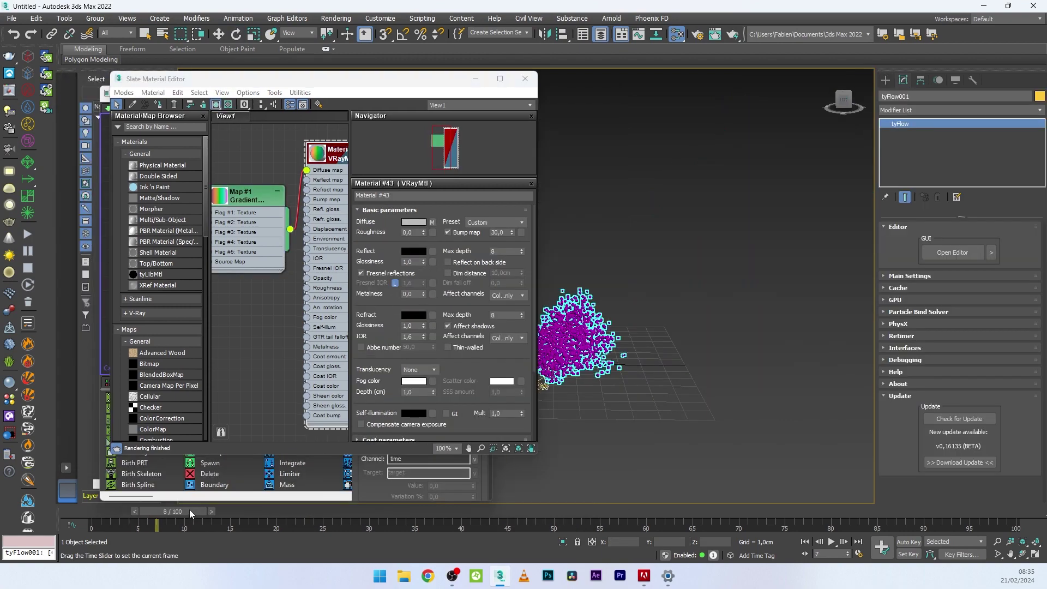
# Set the custom float of the Custom Properties operator that uses the time channel to Time (frames).
pyautogui.moveTo(188, 510); pyautogui.dragTo(404, 503)
pyautogui.press('e')
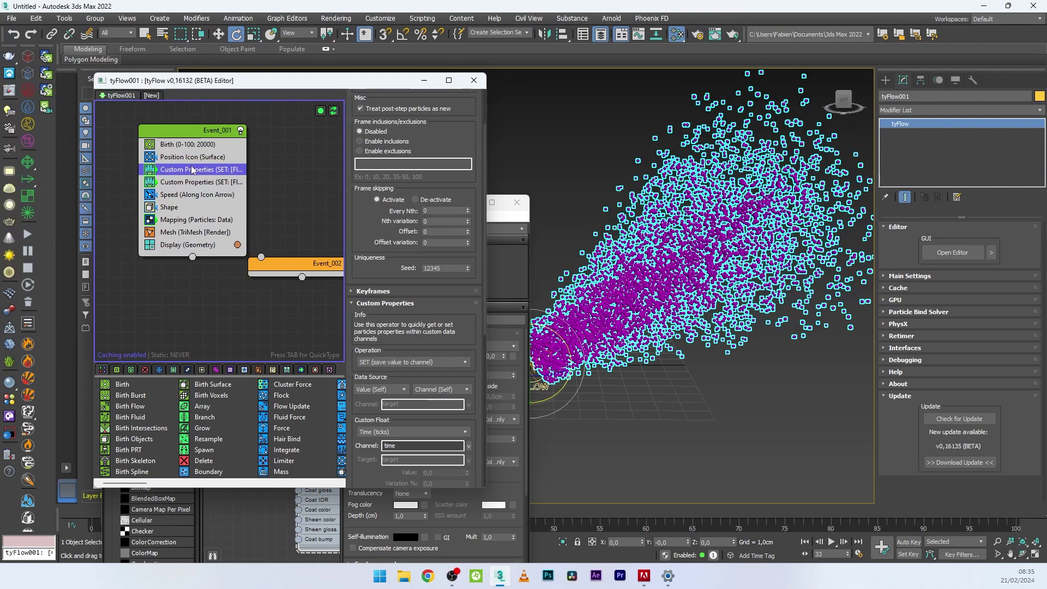
pyautogui.scroll(-4, 393, 382)
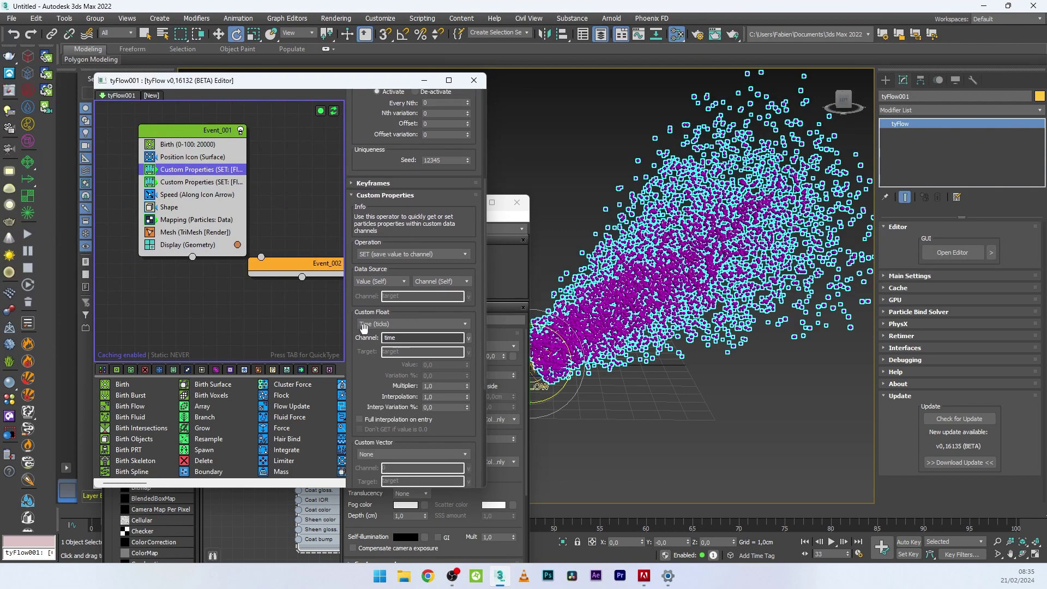
pyautogui.click(391, 321)
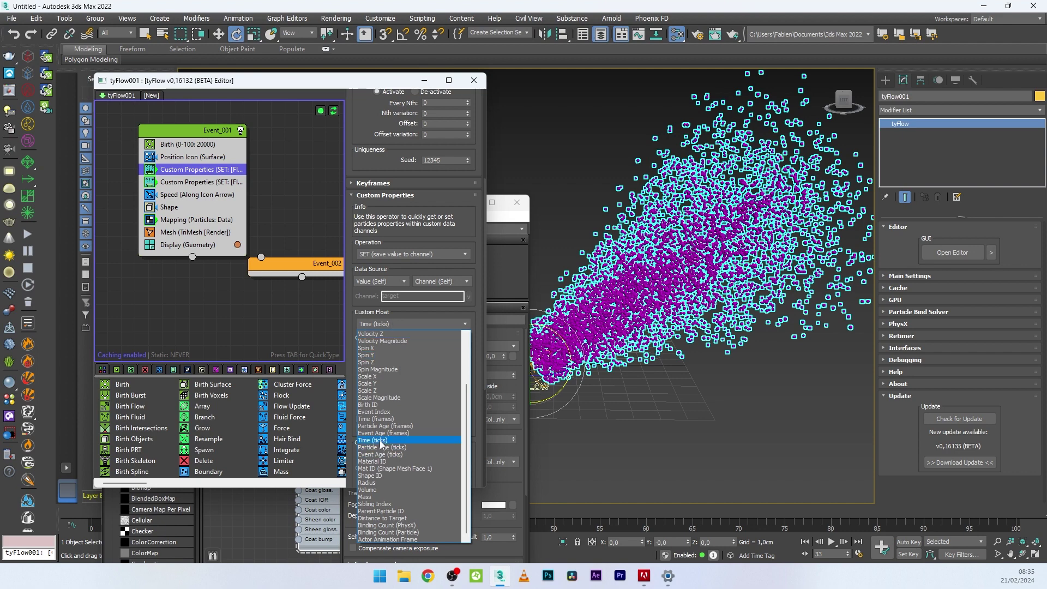
pyautogui.click(382, 419)
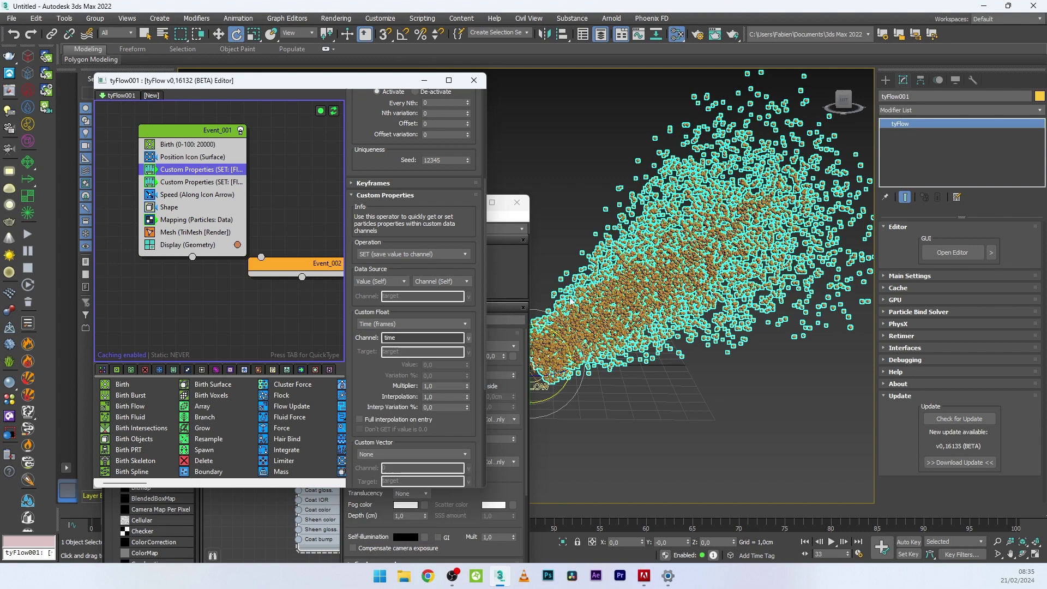
# Scrub through the animation and compare the particle colours over time with the Gradient Ramp's colours.
pyautogui.click(424, 80)
pyautogui.moveTo(420, 210); pyautogui.dragTo(392, 73)
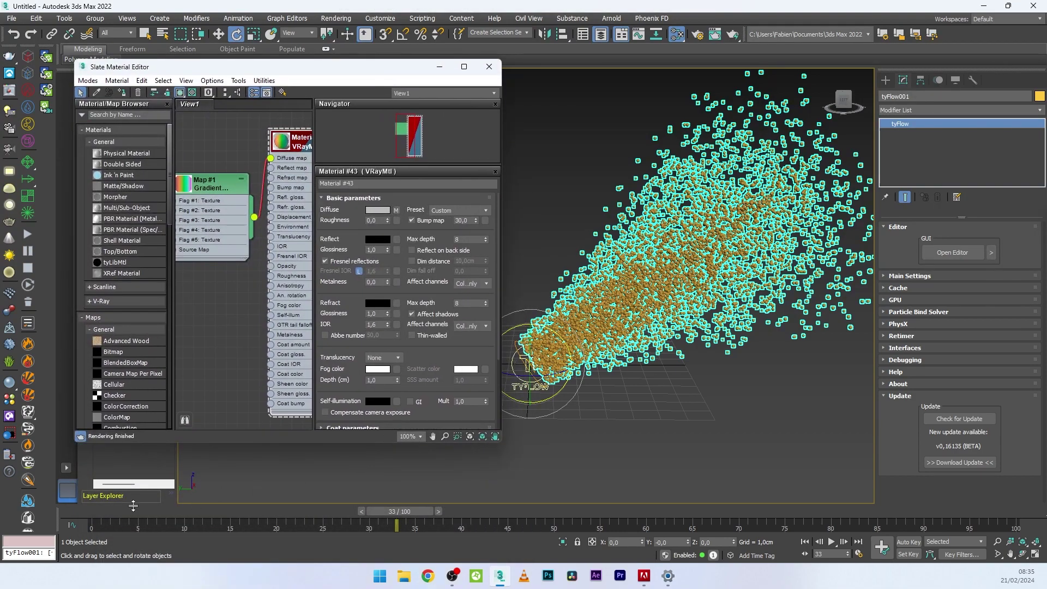
pyautogui.moveTo(102, 516); pyautogui.dragTo(692, 523)
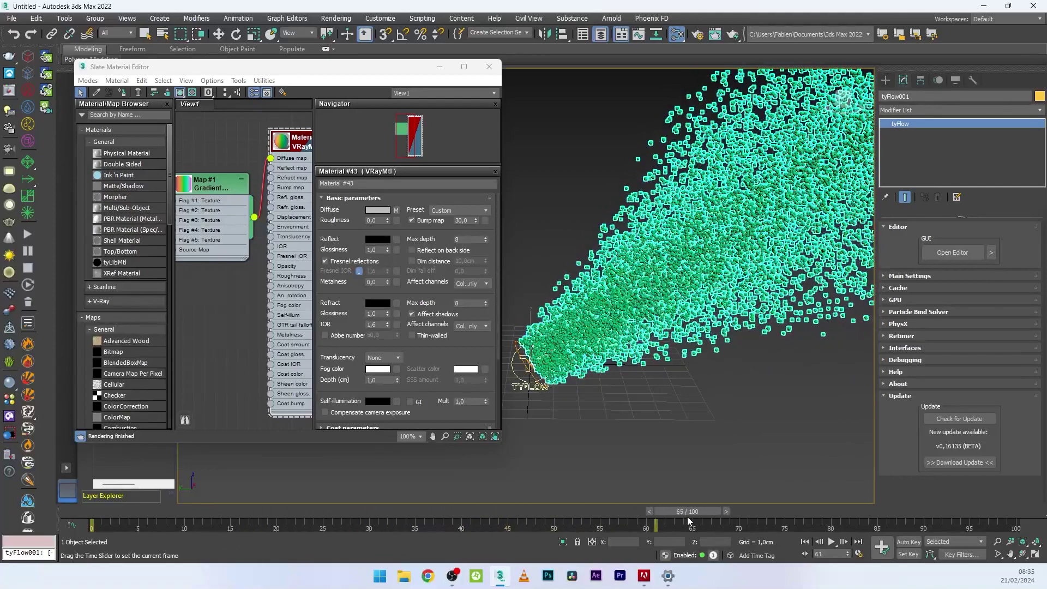
pyautogui.press('e')
pyautogui.doubleClick(228, 223)
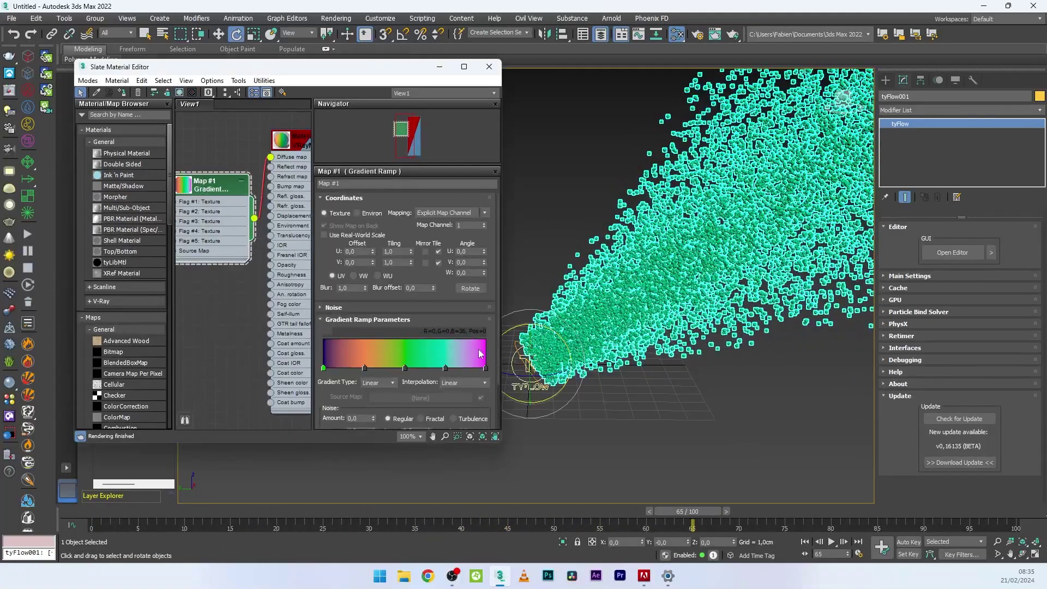
pyautogui.moveTo(700, 515); pyautogui.dragTo(983, 510)
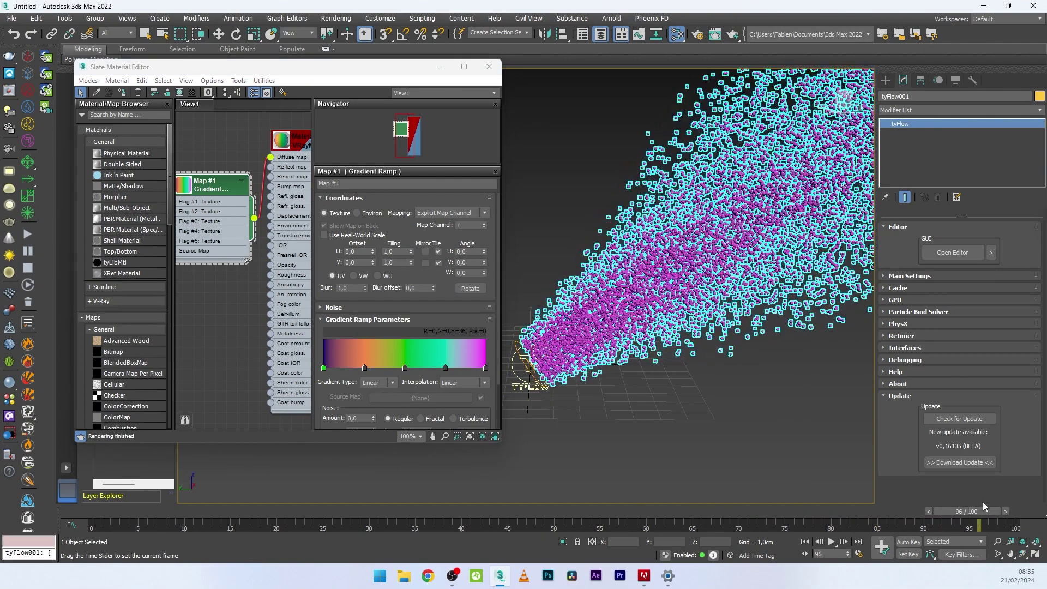
pyautogui.press('e')
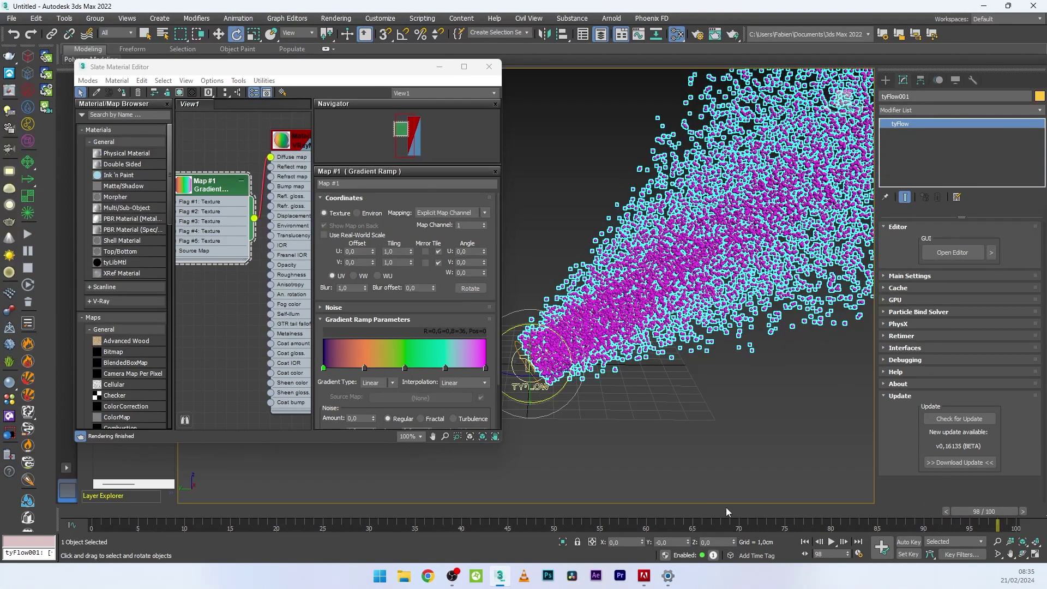
pyautogui.moveTo(726, 512); pyautogui.dragTo(133, 523)
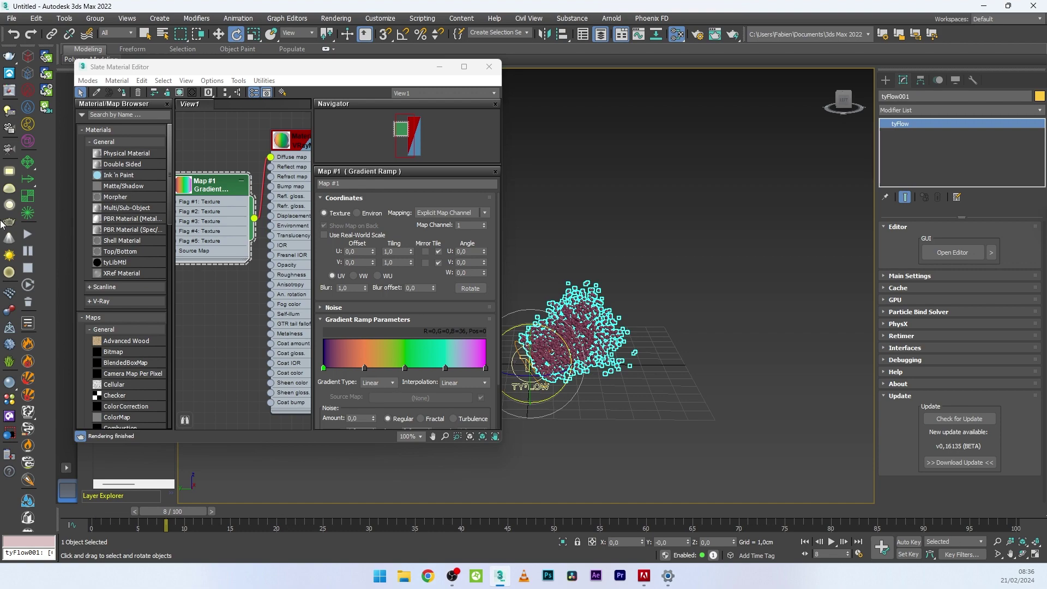
pyautogui.moveTo(108, 516); pyautogui.dragTo(890, 513)
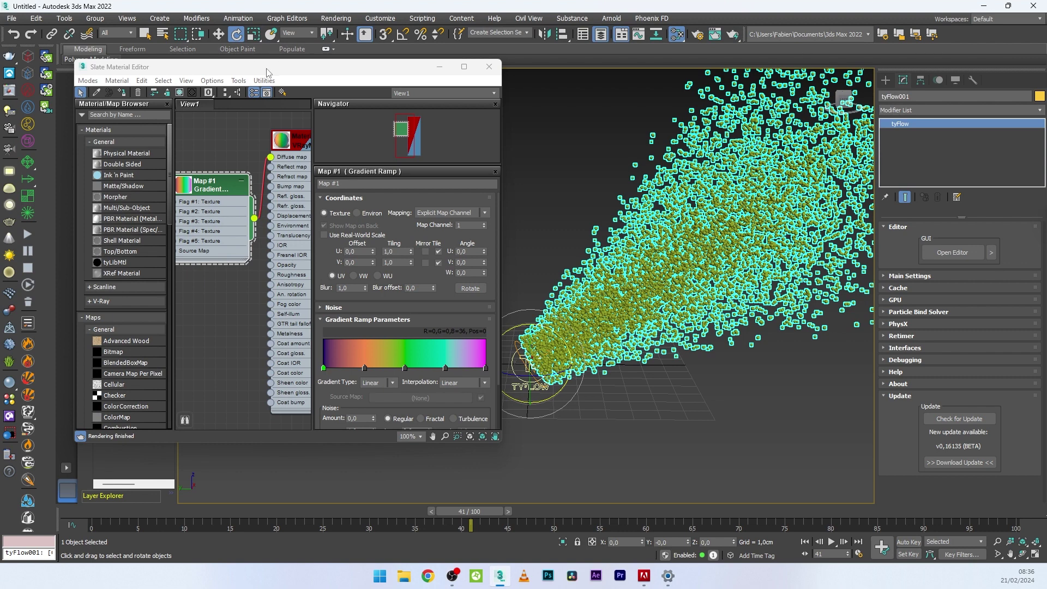
# Set the Mapping operator's custom float channel to Particle in the tyFlow editor.
pyautogui.moveTo(266, 71); pyautogui.dragTo(341, 201)
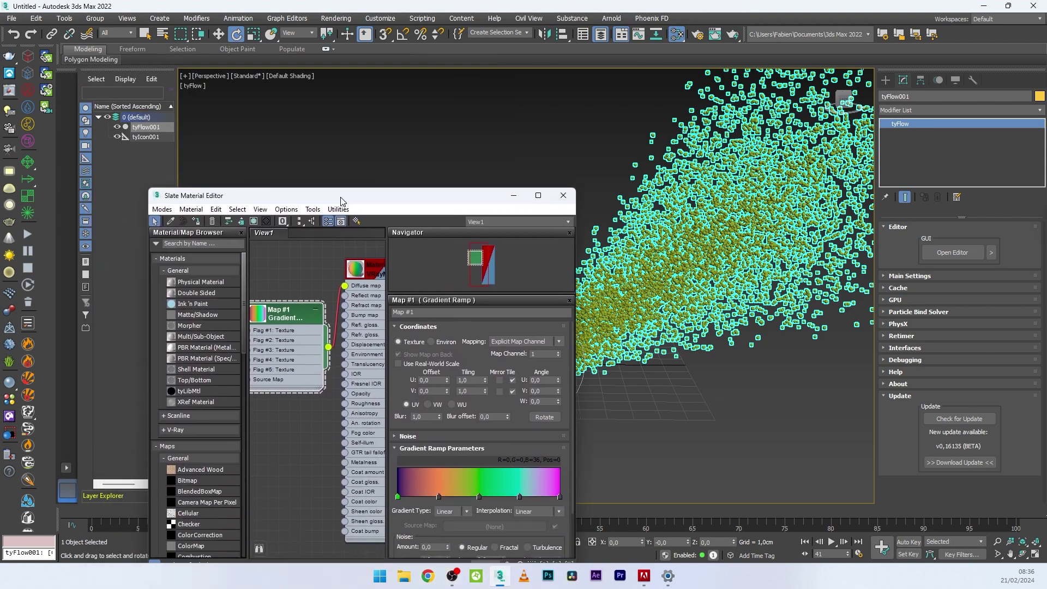
pyautogui.click(950, 252)
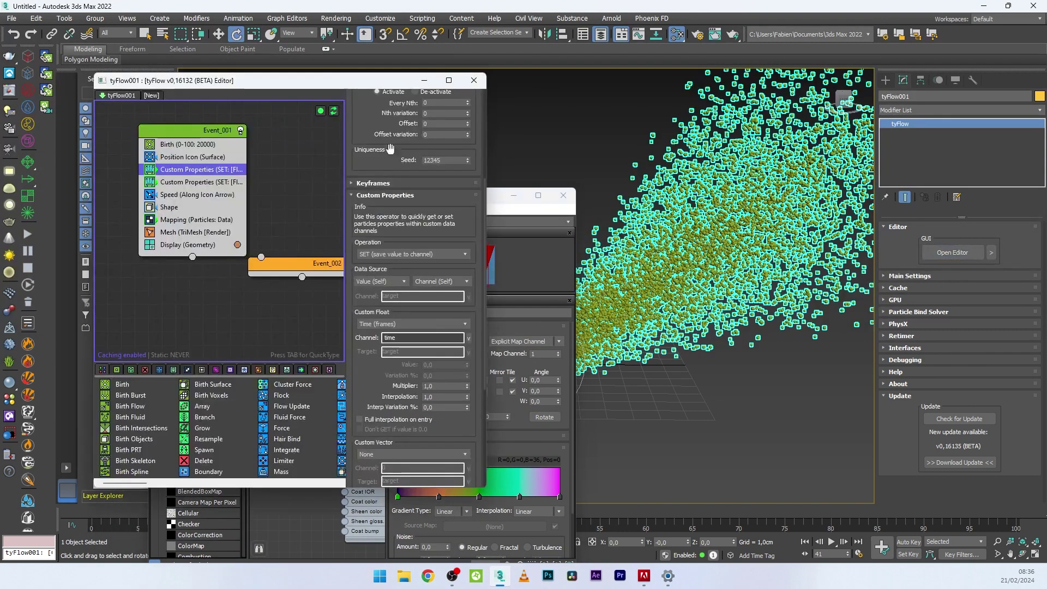
pyautogui.click(165, 189)
pyautogui.click(157, 169)
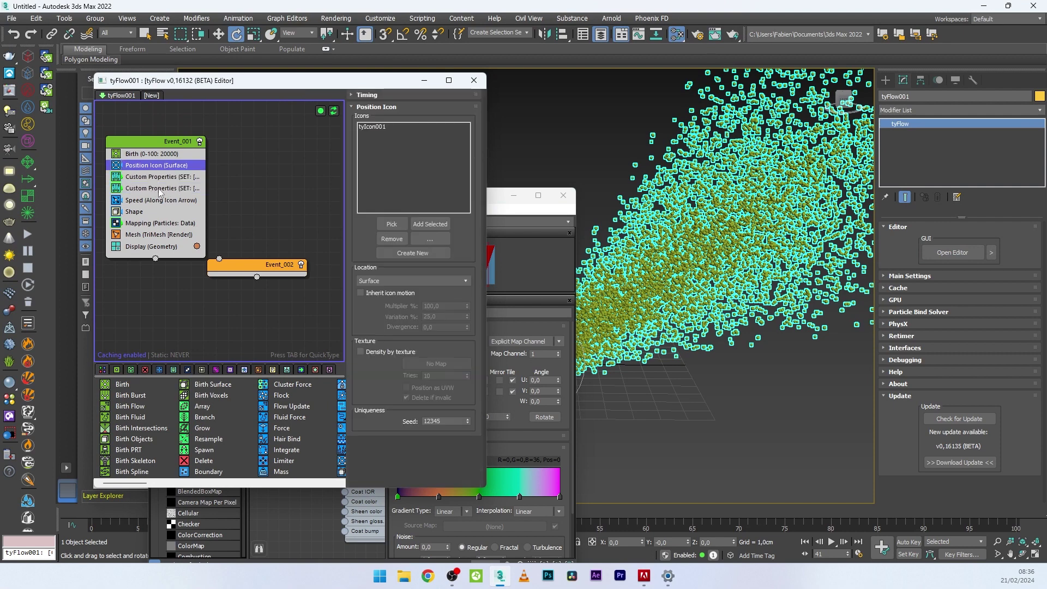
pyautogui.click(158, 190)
pyautogui.click(153, 224)
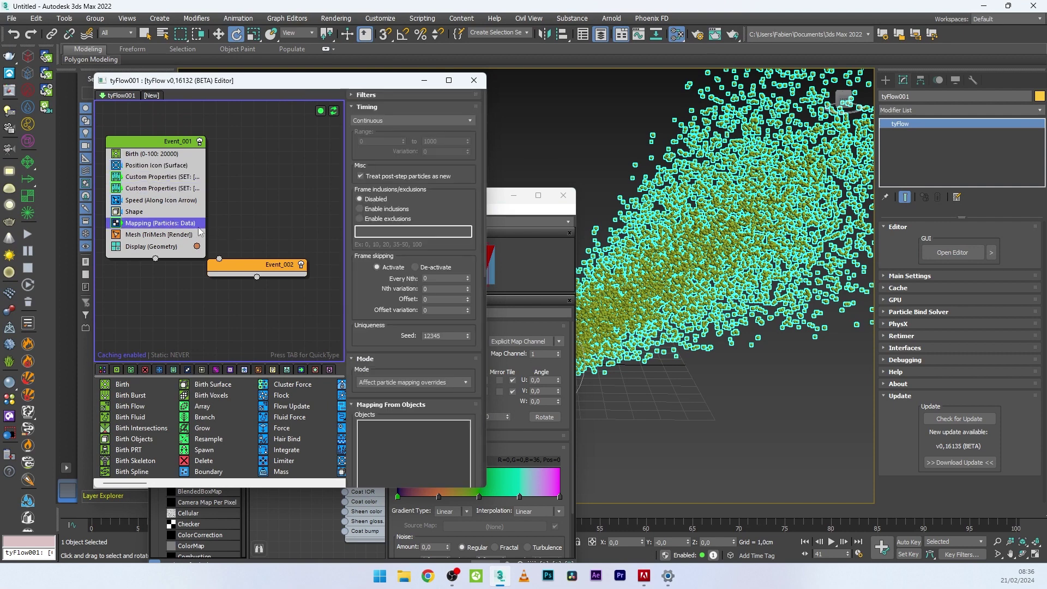
pyautogui.moveTo(486, 221); pyautogui.dragTo(468, 442)
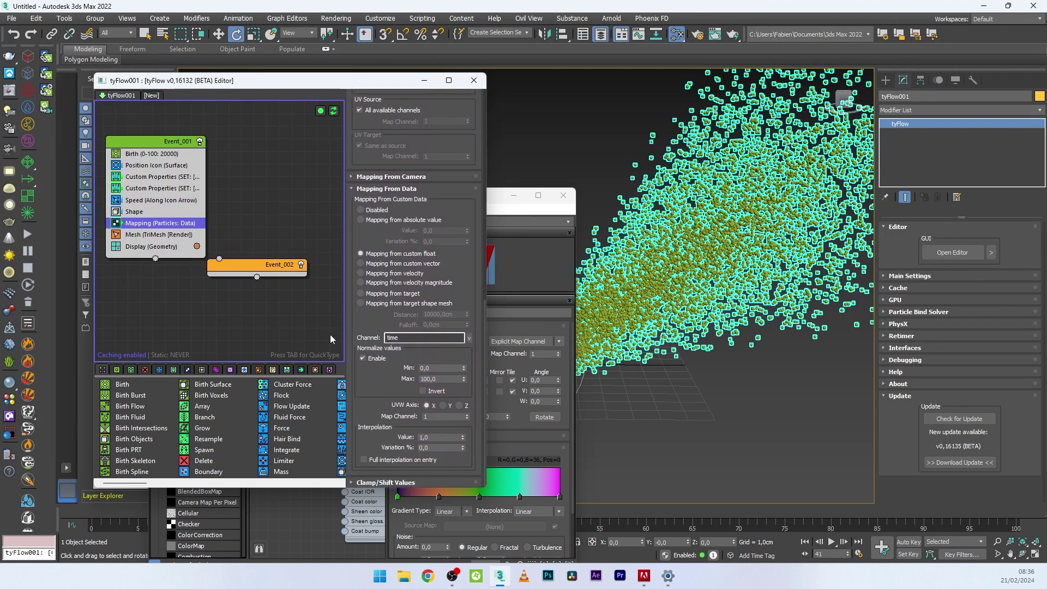
pyautogui.click(469, 338)
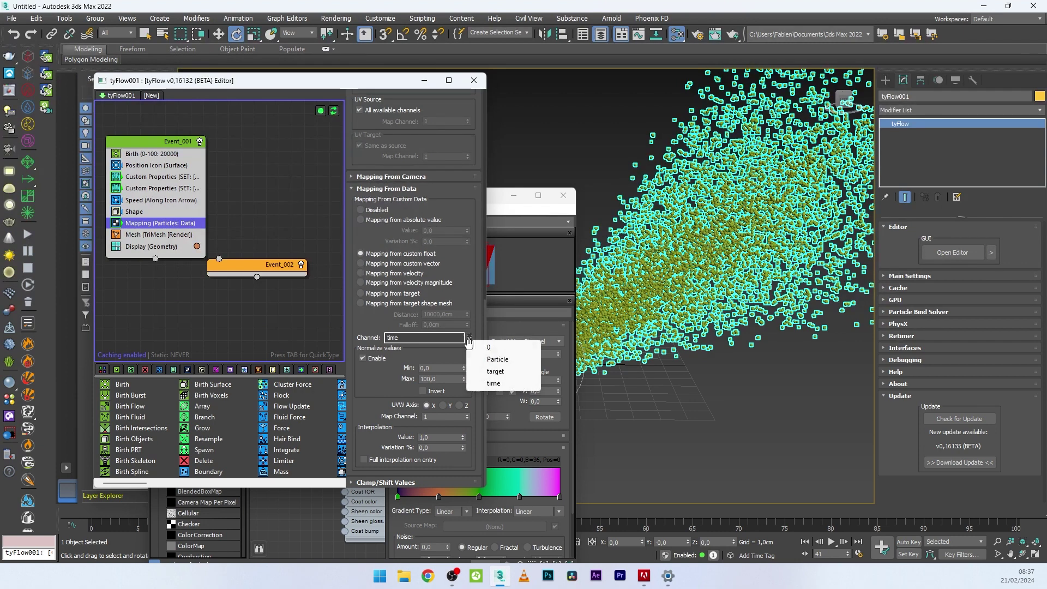
pyautogui.click(493, 359)
# Deselect the particle system, go to frame 13 and set the Gradient Ramp's U offset to -0,01.
pyautogui.moveTo(403, 81); pyautogui.dragTo(335, 68)
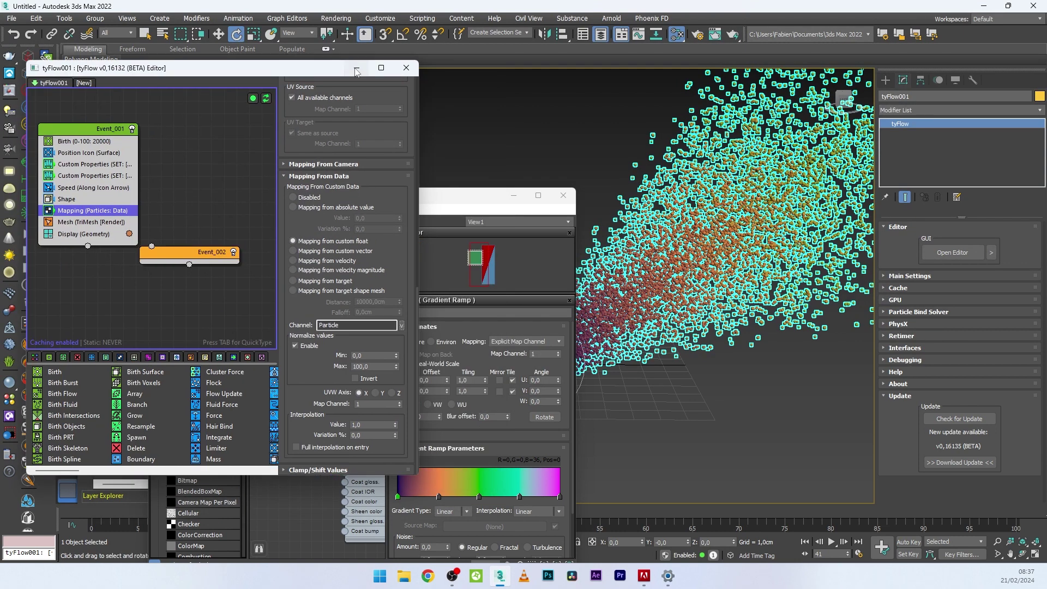
pyautogui.click(356, 68)
pyautogui.moveTo(426, 205); pyautogui.dragTo(369, 83)
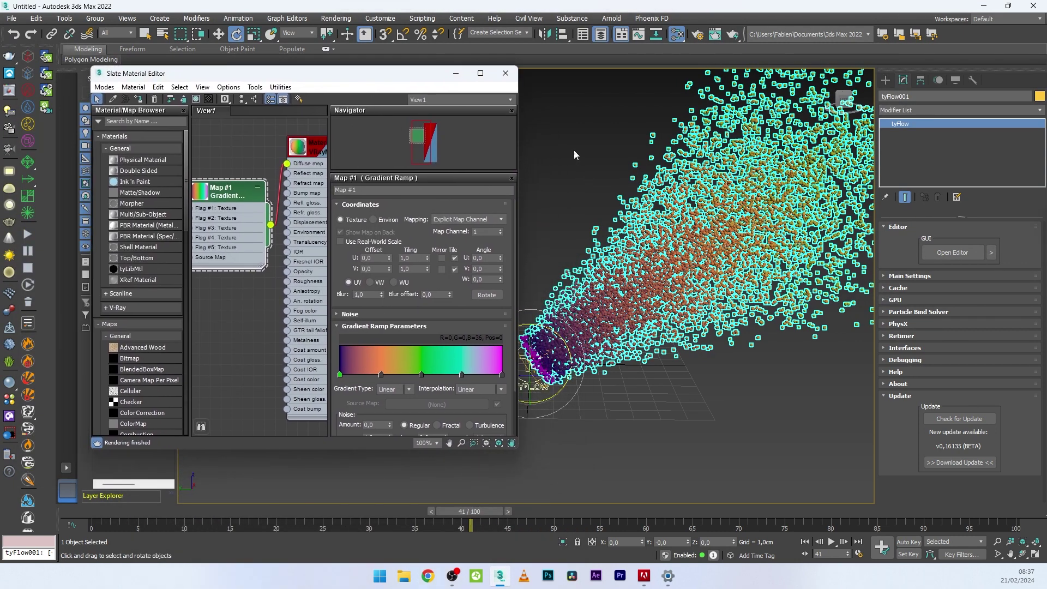
pyautogui.click(607, 266)
pyautogui.moveTo(102, 511); pyautogui.dragTo(218, 496)
pyautogui.scroll(3, 600, 344)
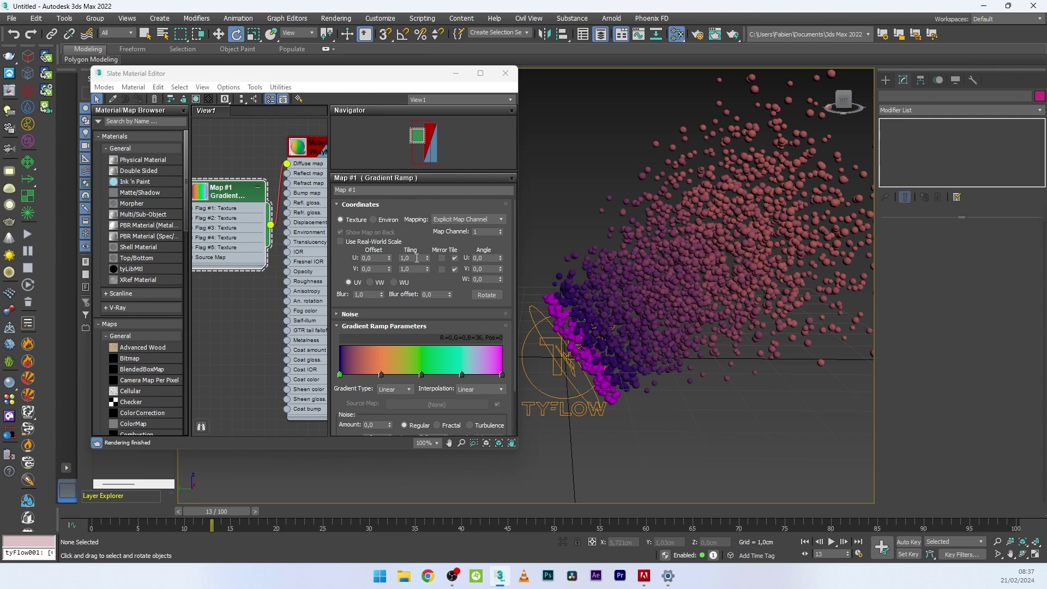
pyautogui.click(390, 260)
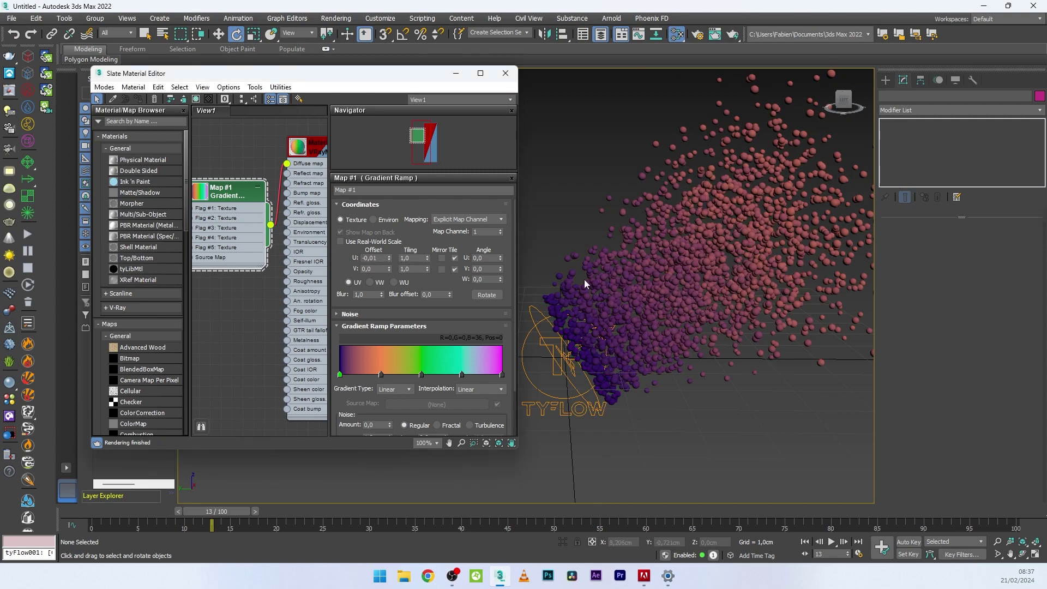
# Advance the animation to frame 53 and set the Gradient Ramp's flag at position 75 to dark blue, RGB 0, 0, 127.
pyautogui.scroll(-5, 620, 250)
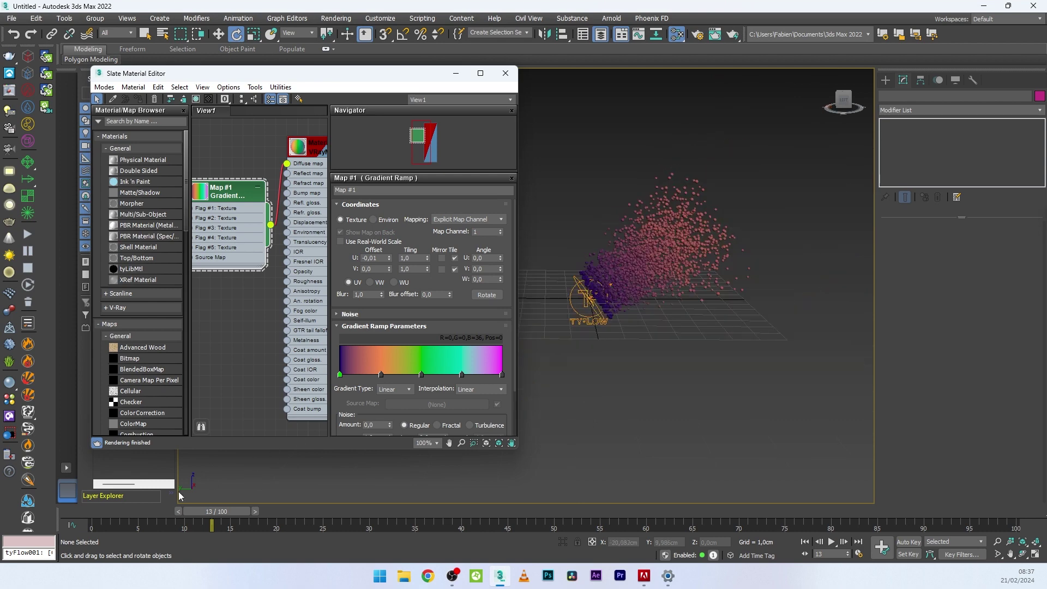
pyautogui.moveTo(179, 496); pyautogui.dragTo(381, 511)
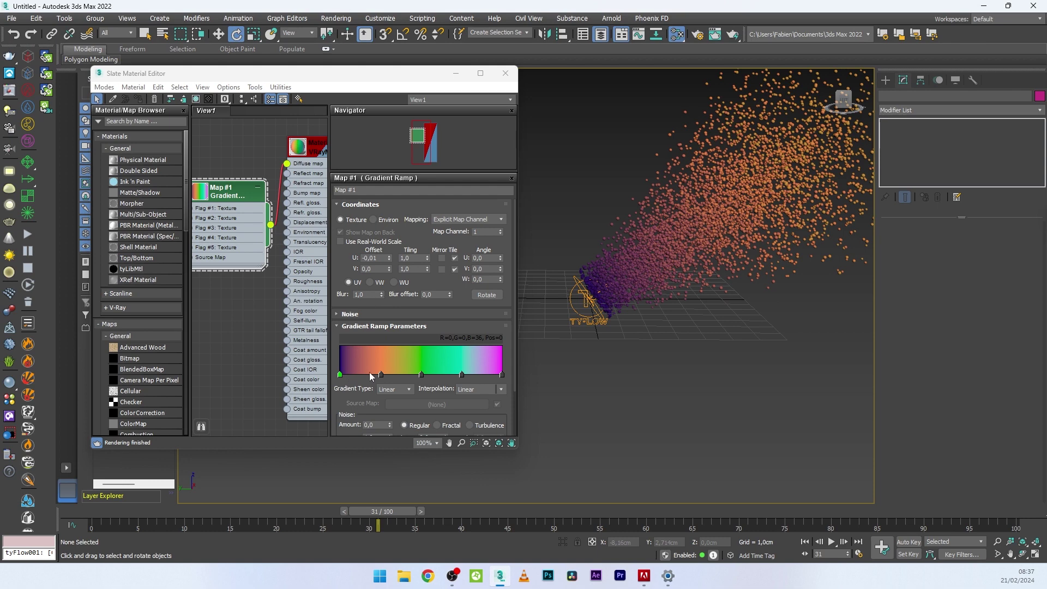
pyautogui.scroll(3, 585, 347)
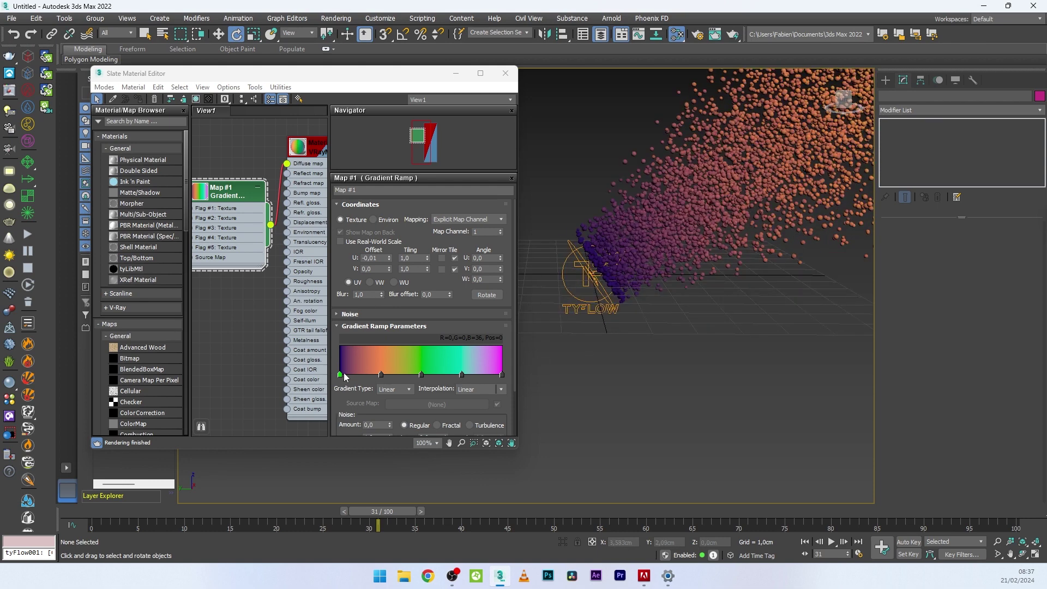
pyautogui.moveTo(554, 294); pyautogui.dragTo(484, 383, button='middle')
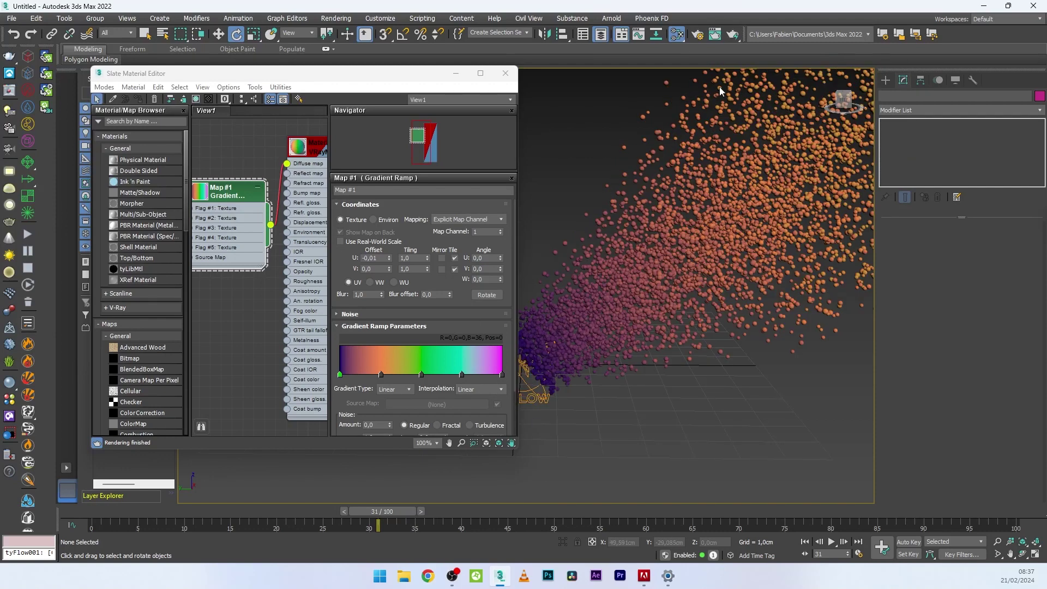
pyautogui.moveTo(402, 511); pyautogui.dragTo(594, 516)
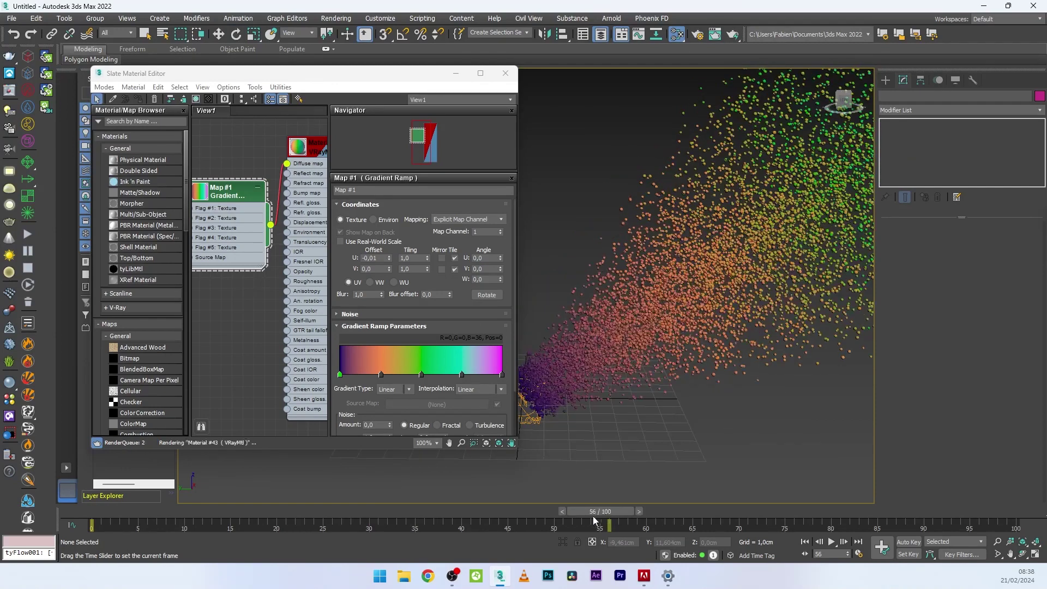
pyautogui.doubleClick(462, 375)
pyautogui.moveTo(352, 232); pyautogui.dragTo(314, 238)
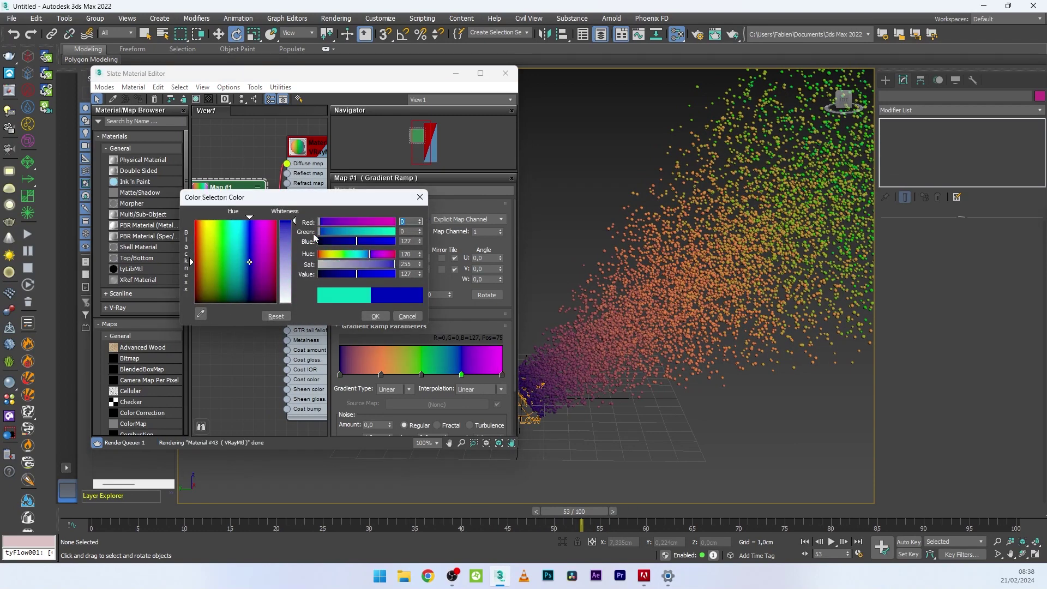
pyautogui.click(375, 317)
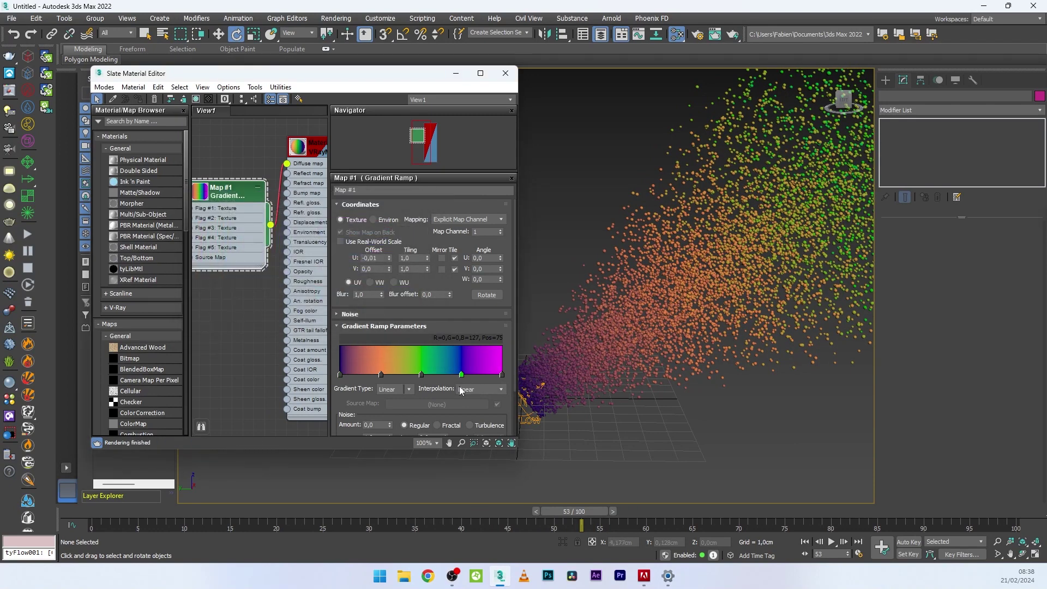
# Set the Gradient Ramp's flag at position 25 to yellow, RGB 231, 255, 17.
pyautogui.doubleClick(381, 375)
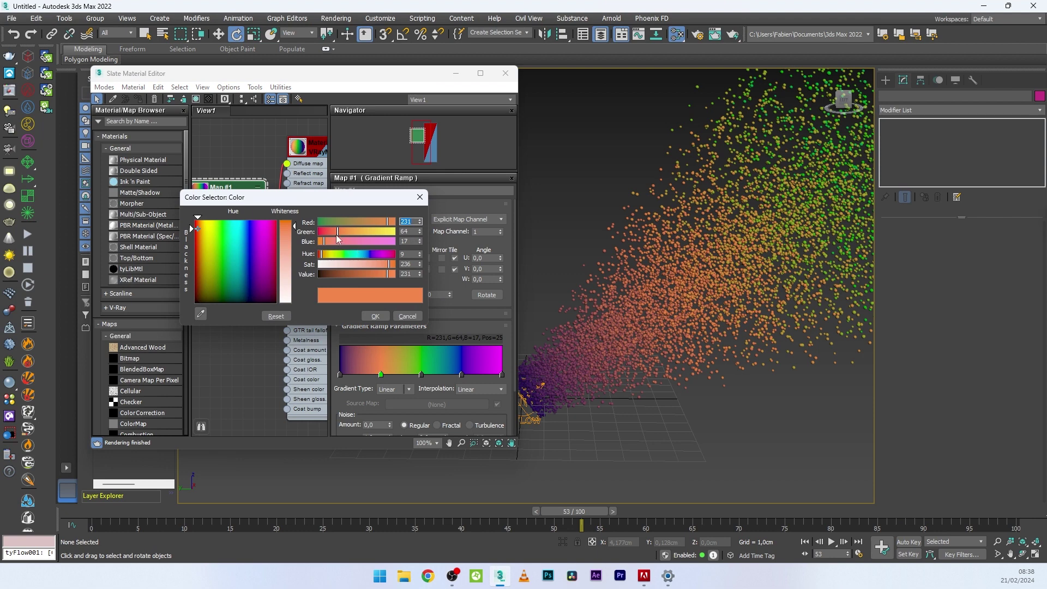
pyautogui.moveTo(338, 236); pyautogui.dragTo(397, 243)
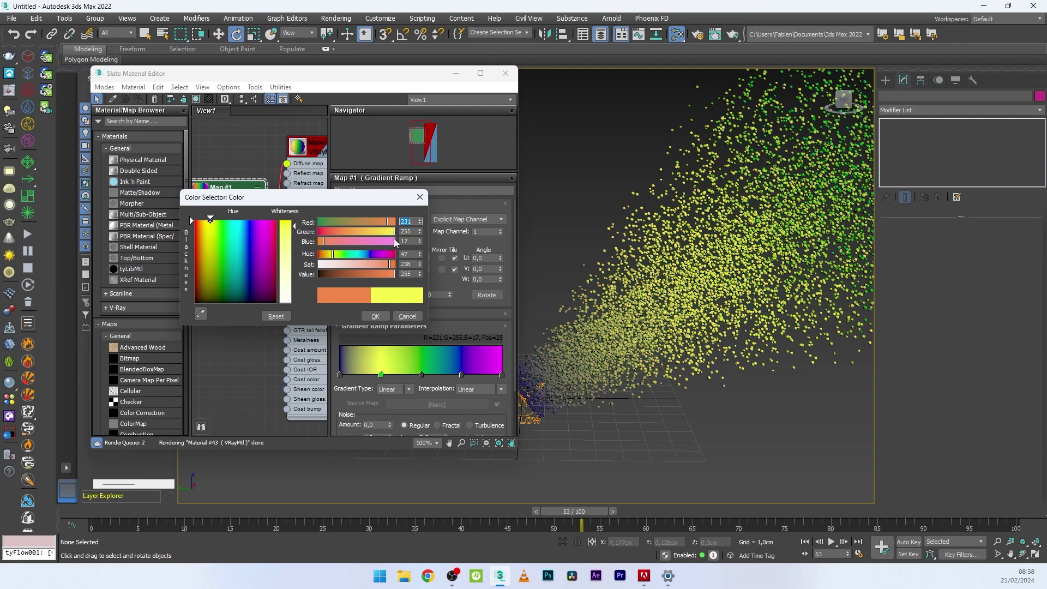
pyautogui.click(375, 316)
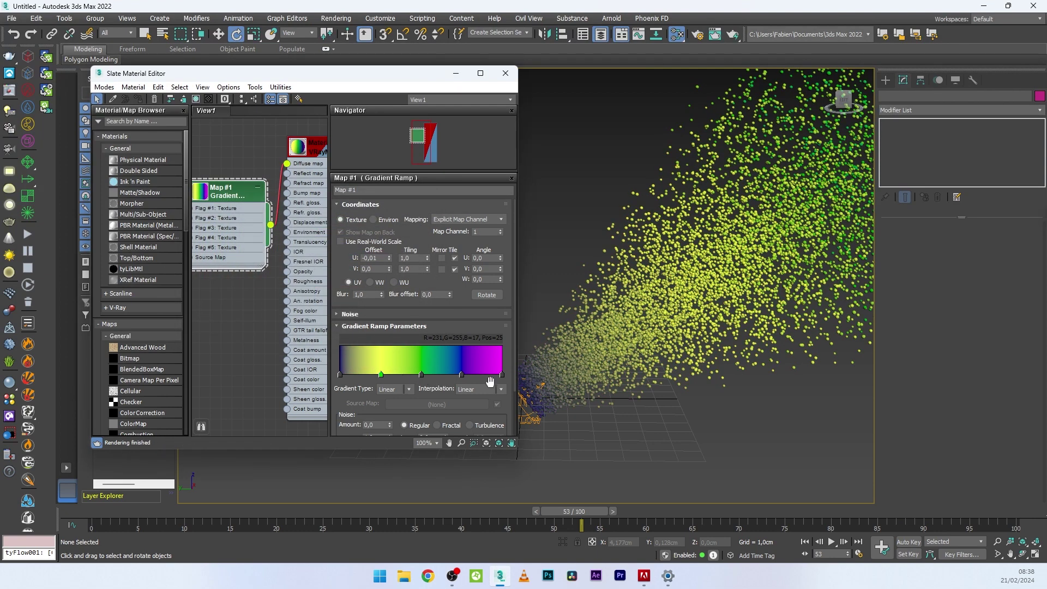
# Reopen the tyFlow editor for tyFlow001 and set the Mapping operator's normalize maximum to 50,0.
pyautogui.moveTo(315, 81); pyautogui.dragTo(413, 109)
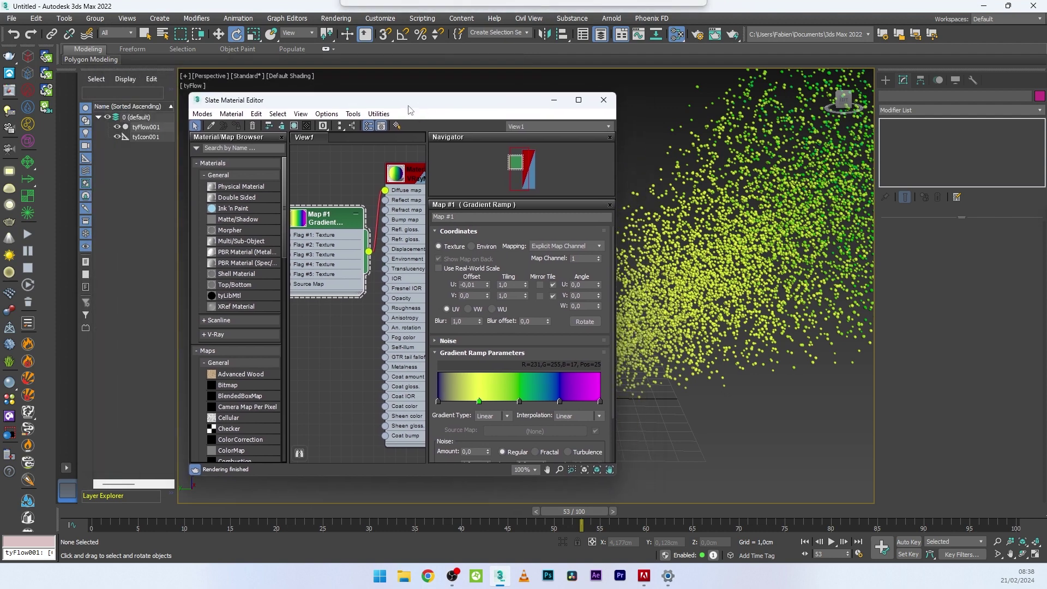
pyautogui.click(146, 126)
pyautogui.click(952, 252)
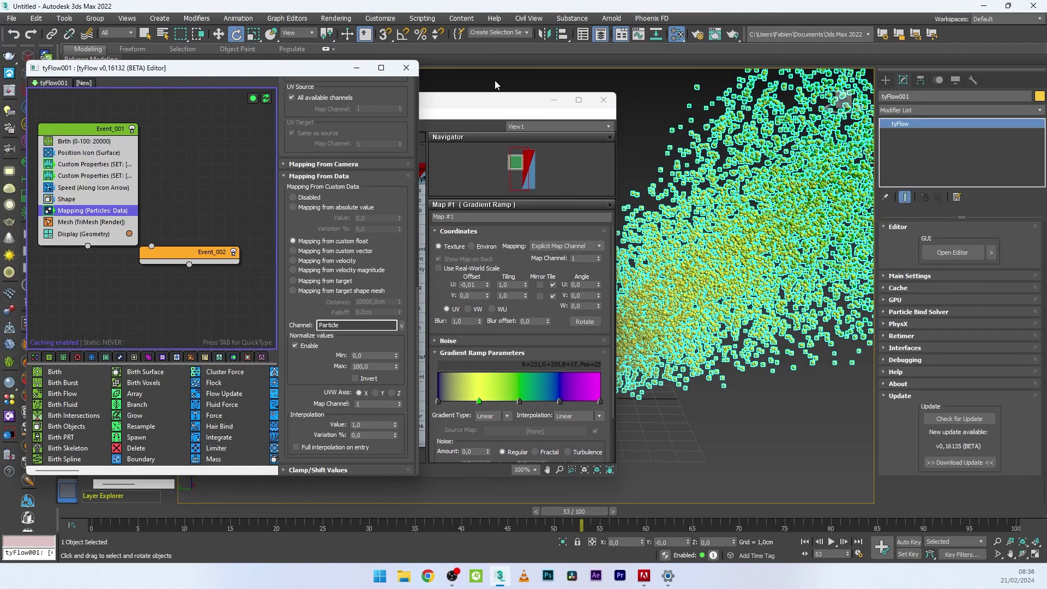
pyautogui.moveTo(494, 99); pyautogui.dragTo(519, 96)
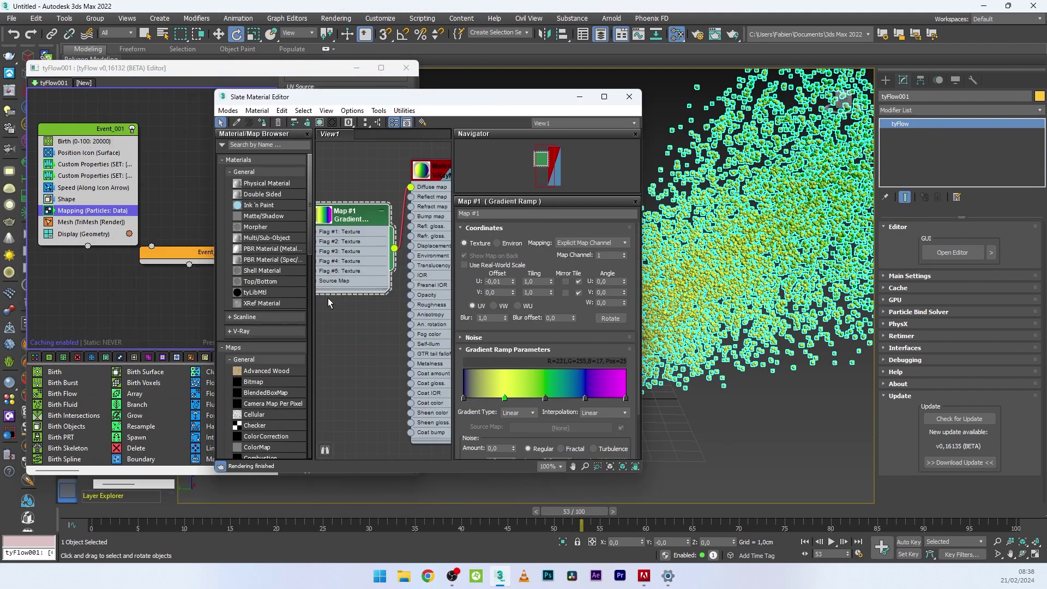
pyautogui.click(327, 69)
pyautogui.click(375, 367)
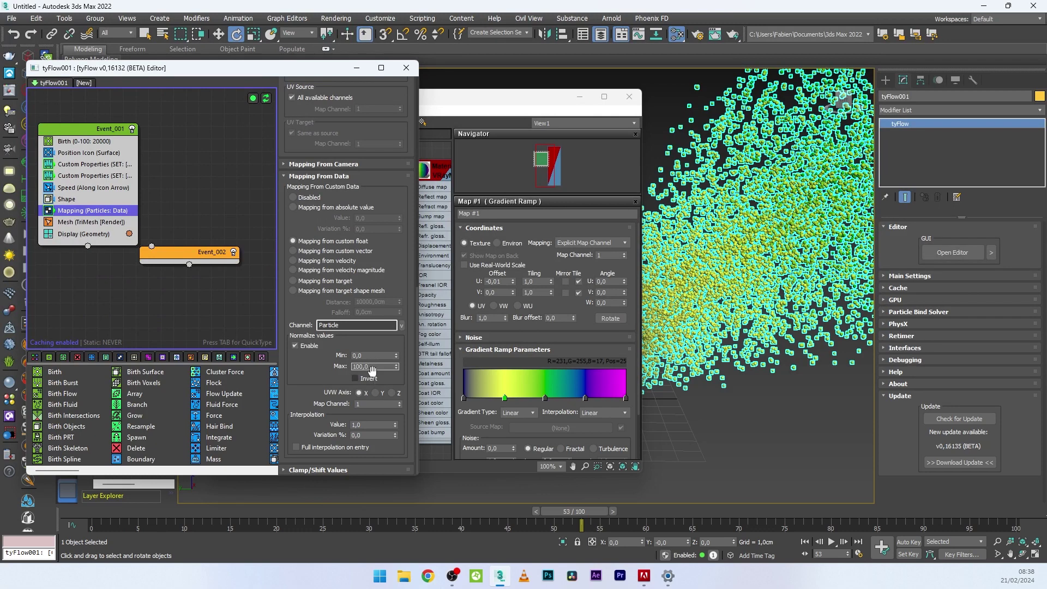
pyautogui.moveTo(376, 367); pyautogui.dragTo(356, 367)
pyautogui.press('Return')
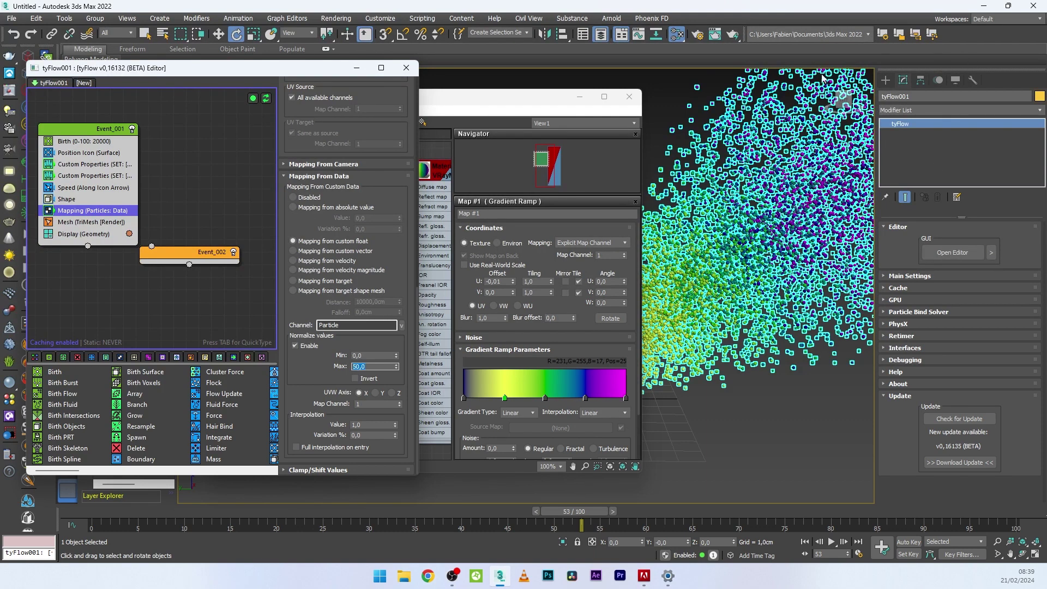
# Put the material editor away, deselect the particle system and scrub the animation to check the age-based particle colours.
pyautogui.moveTo(520, 103); pyautogui.dragTo(440, 114)
pyautogui.click(499, 110)
pyautogui.click(500, 184)
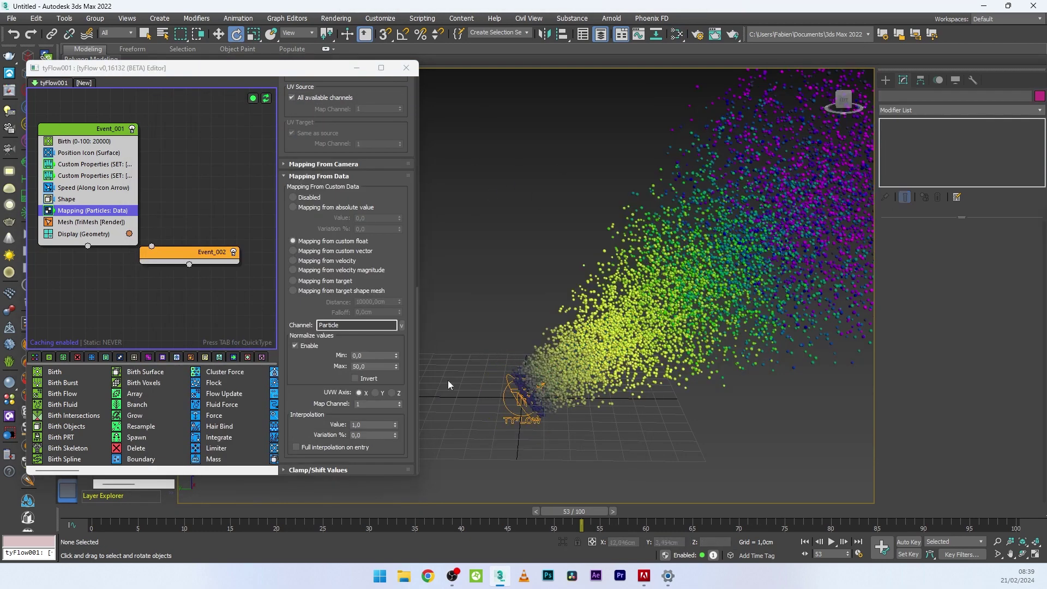
pyautogui.moveTo(129, 512); pyautogui.dragTo(106, 513)
pyautogui.moveTo(113, 511); pyautogui.dragTo(434, 485)
pyautogui.press('e')
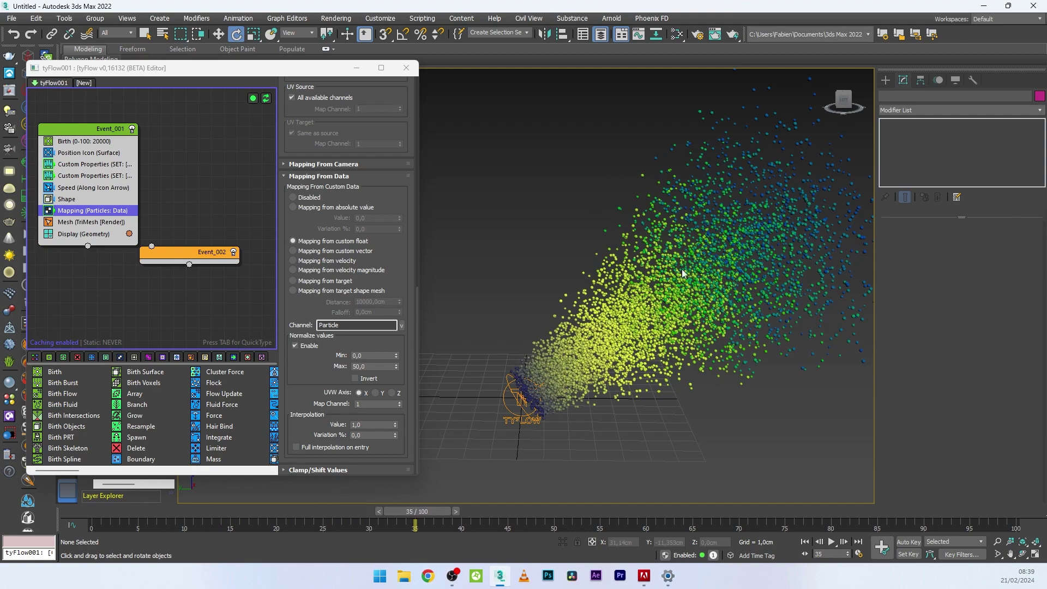
pyautogui.moveTo(421, 515); pyautogui.dragTo(589, 492)
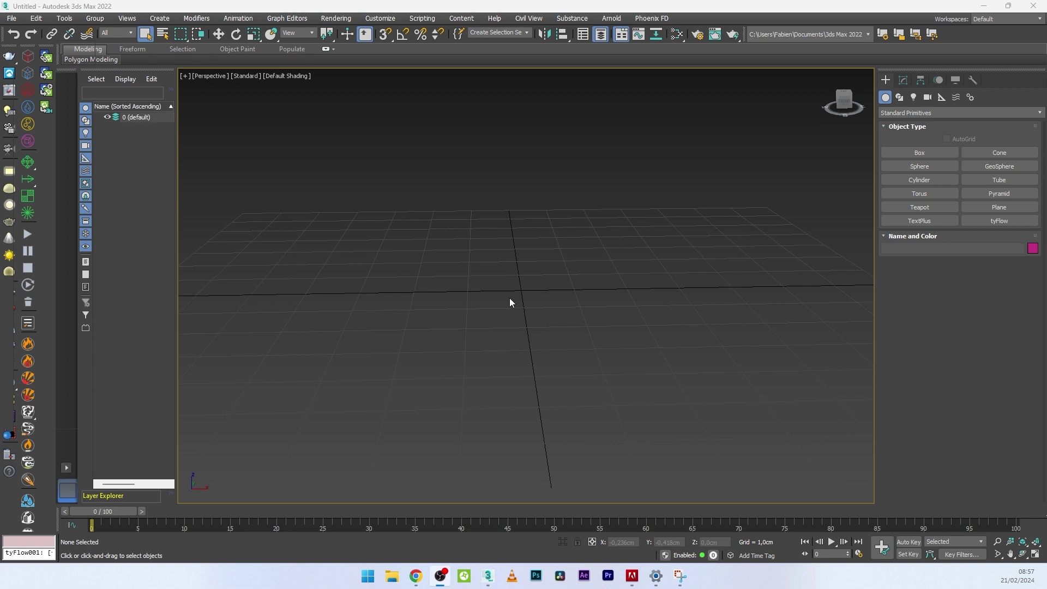
# In the empty scene, create a sphere of about 2,8 cm radius and a tyFlow object beside it.
pyautogui.click(899, 166)
pyautogui.moveTo(523, 285); pyautogui.dragTo(533, 251)
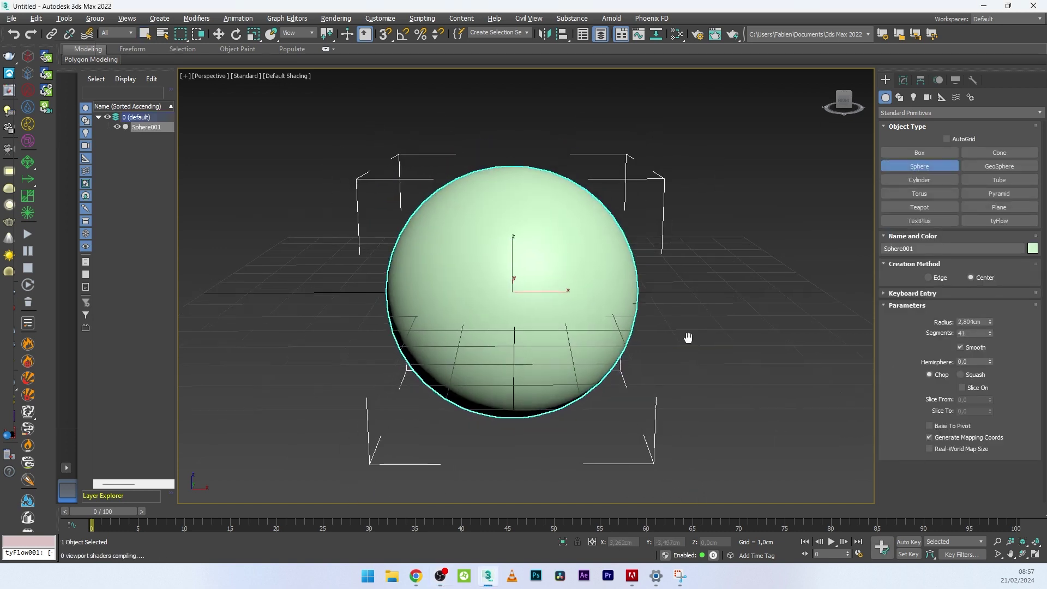
pyautogui.moveTo(687, 338); pyautogui.dragTo(630, 339, button='middle')
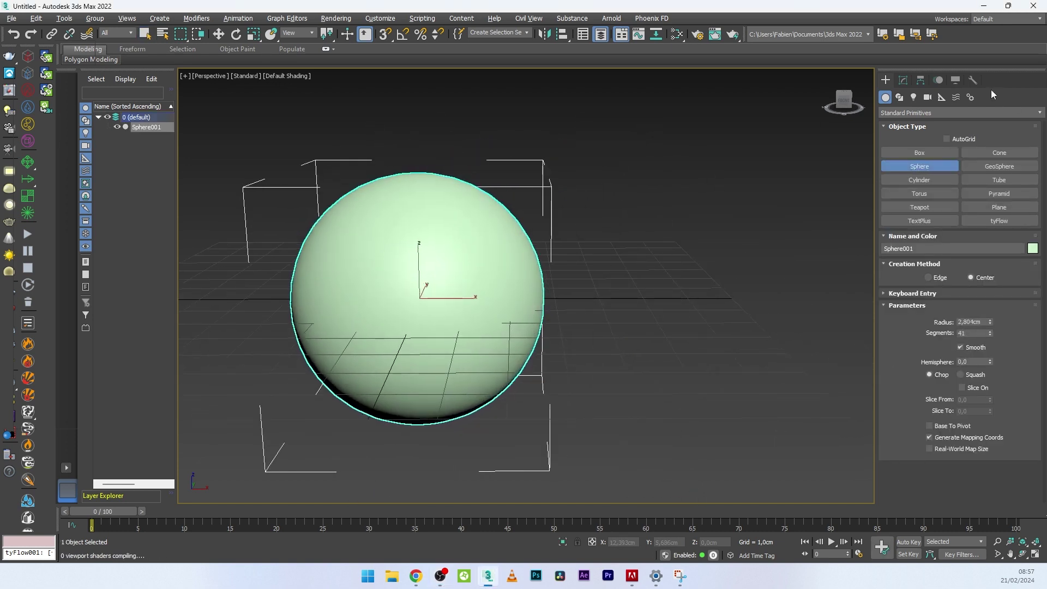
pyautogui.click(999, 220)
pyautogui.moveTo(713, 299); pyautogui.dragTo(737, 322)
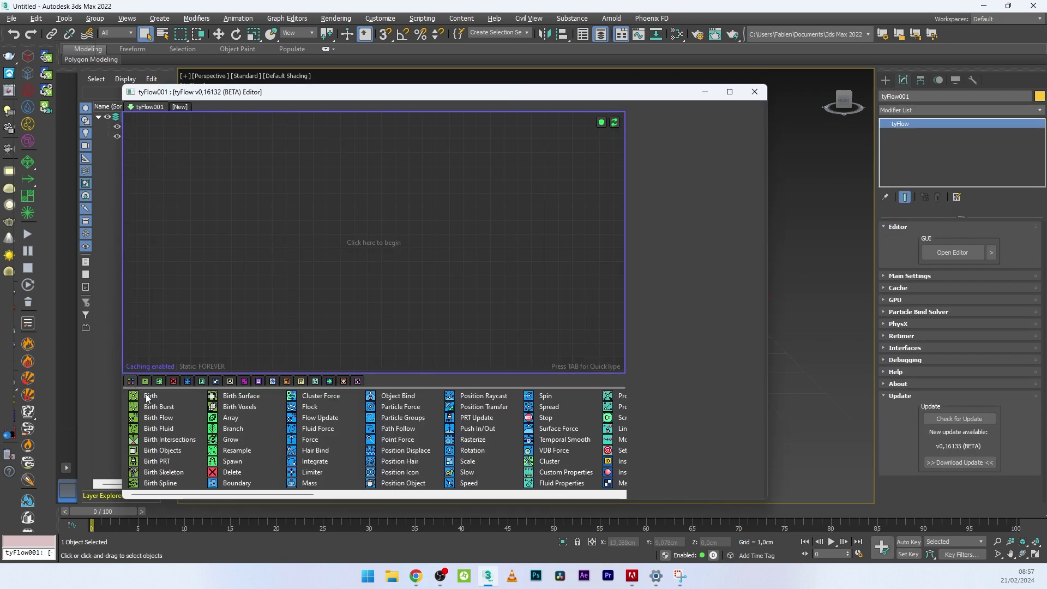
# Add a Birth operator to a new event and make it emit 100 particles per frame.
pyautogui.moveTo(146, 396); pyautogui.dragTo(262, 185)
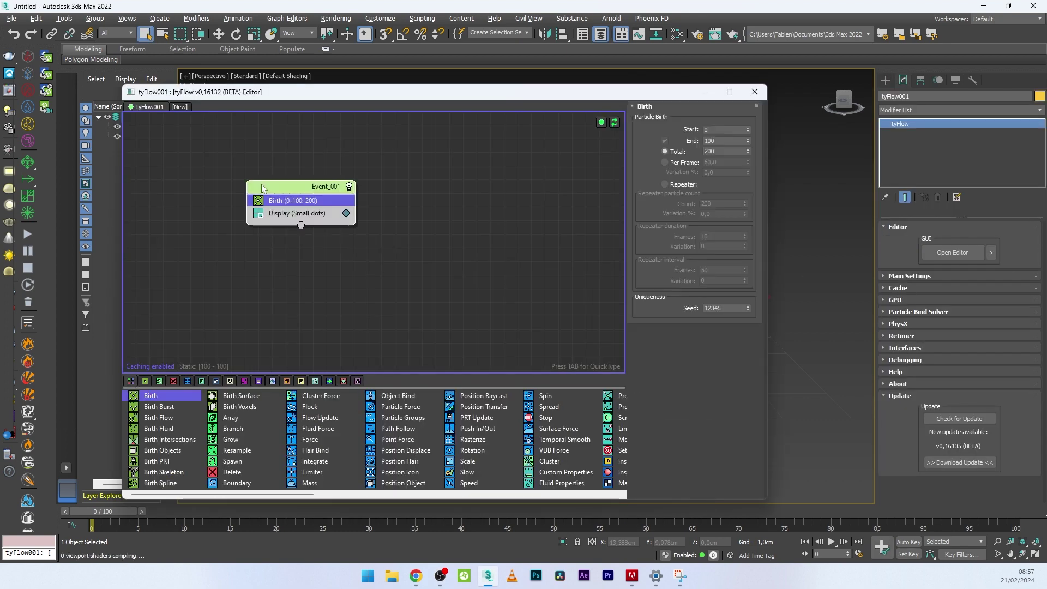
pyautogui.doubleClick(718, 151)
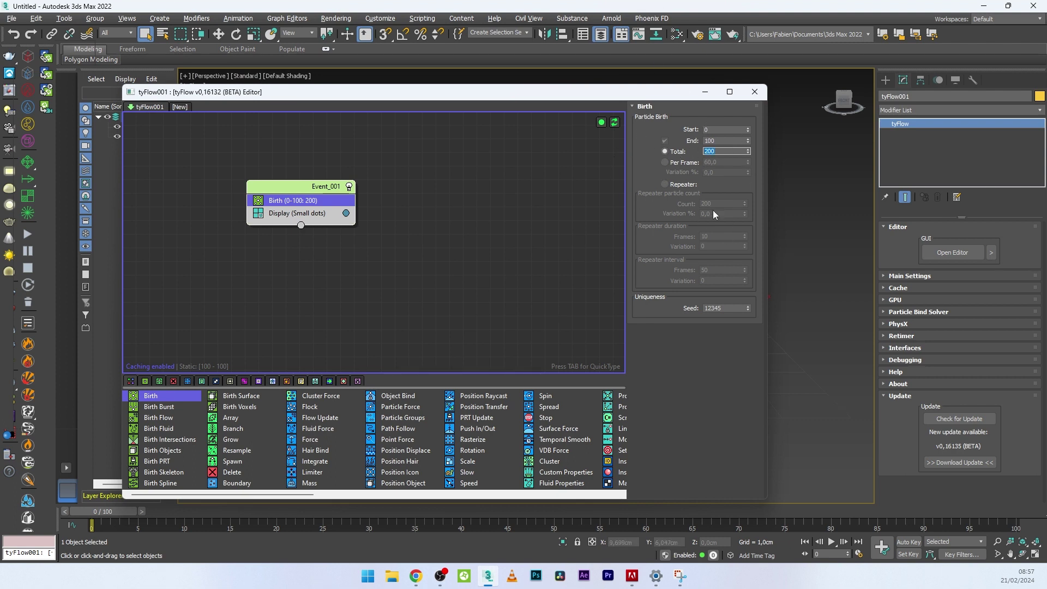
pyautogui.click(664, 162)
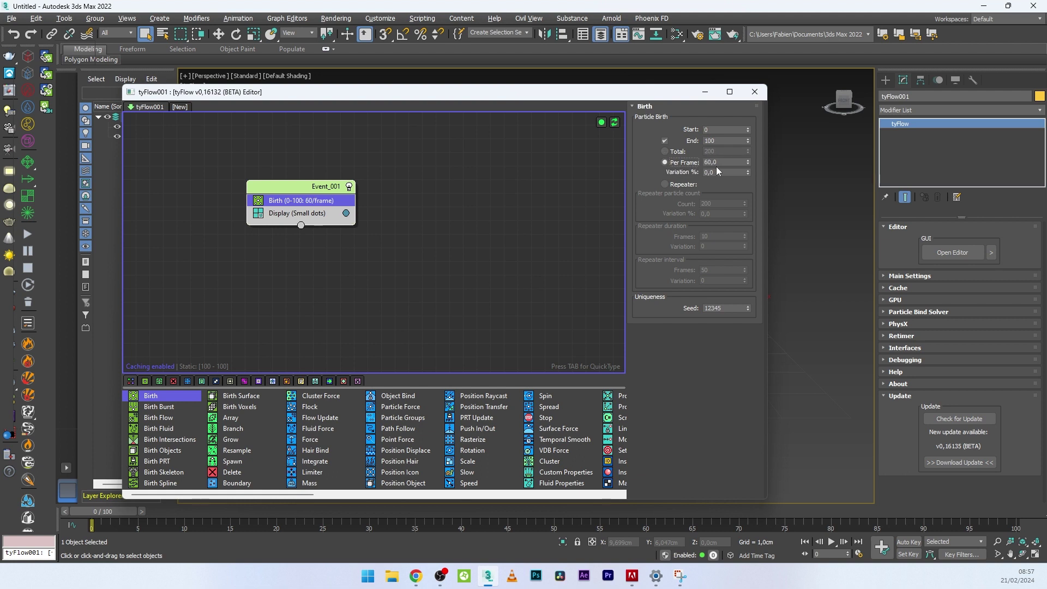
pyautogui.click(721, 162)
pyautogui.write('10')
pyautogui.press('Return')
# Narrow the tyFlow editor window, place it beside the sphere and move Event_001 fully into the visible graph area.
pyautogui.moveTo(767, 261); pyautogui.dragTo(456, 227)
pyautogui.moveTo(348, 97); pyautogui.dragTo(286, 104)
pyautogui.click(252, 157)
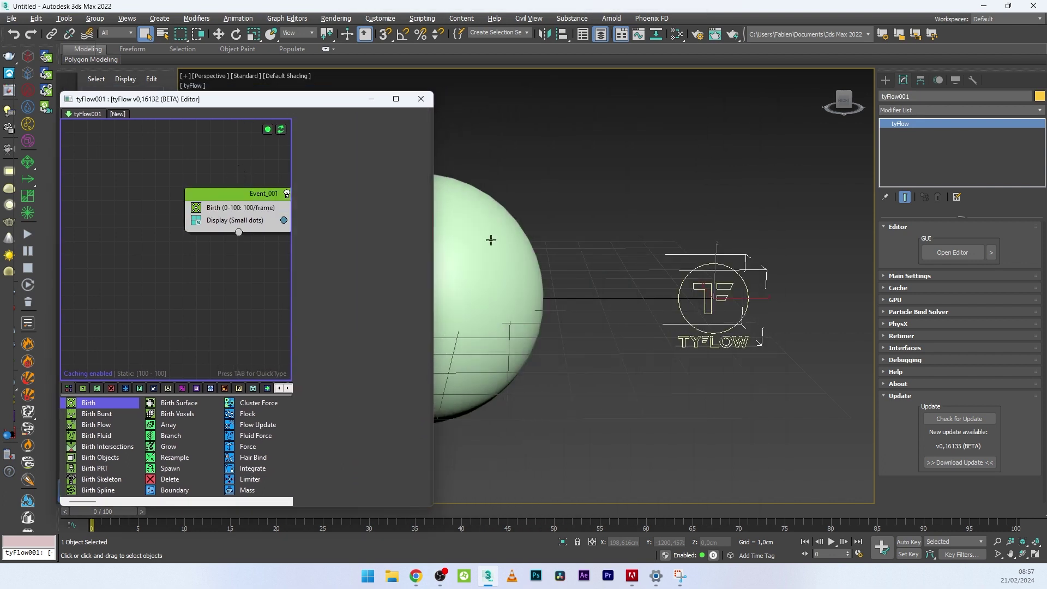
pyautogui.moveTo(565, 254); pyautogui.dragTo(755, 240, button='middle')
pyautogui.moveTo(251, 193); pyautogui.dragTo(185, 184)
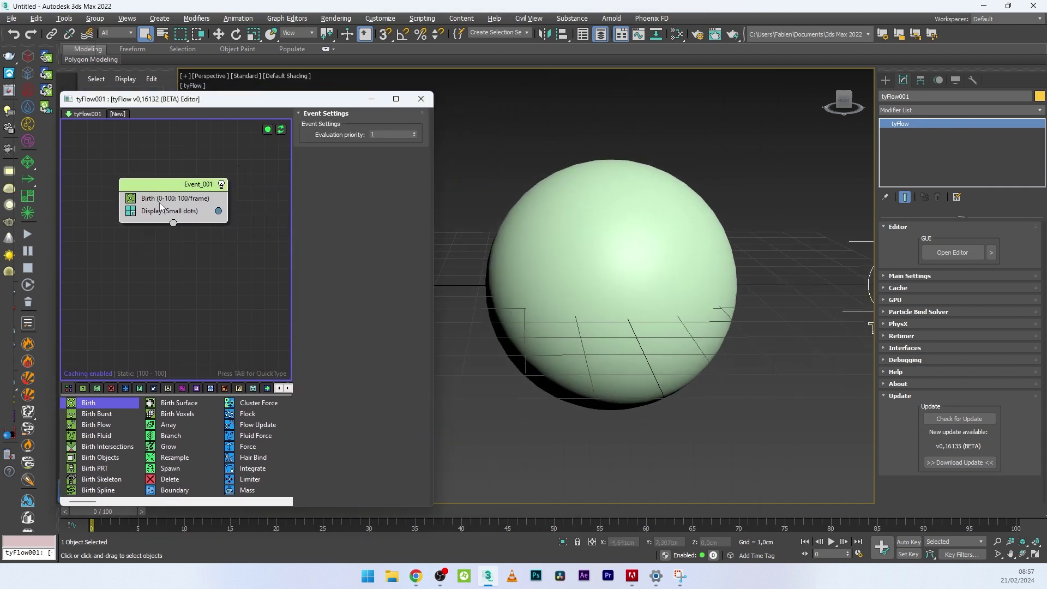
# Add a Position Object operator after Birth and pick the sphere as its emitter object.
pyautogui.click(160, 199)
pyautogui.press('Tab')
pyautogui.write('posi')
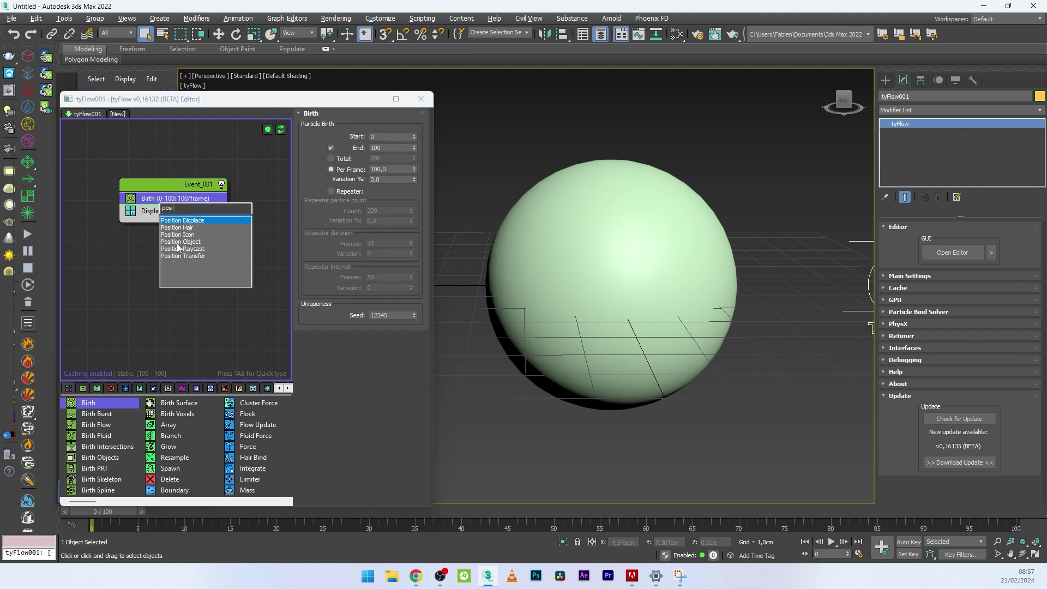
pyautogui.click(177, 242)
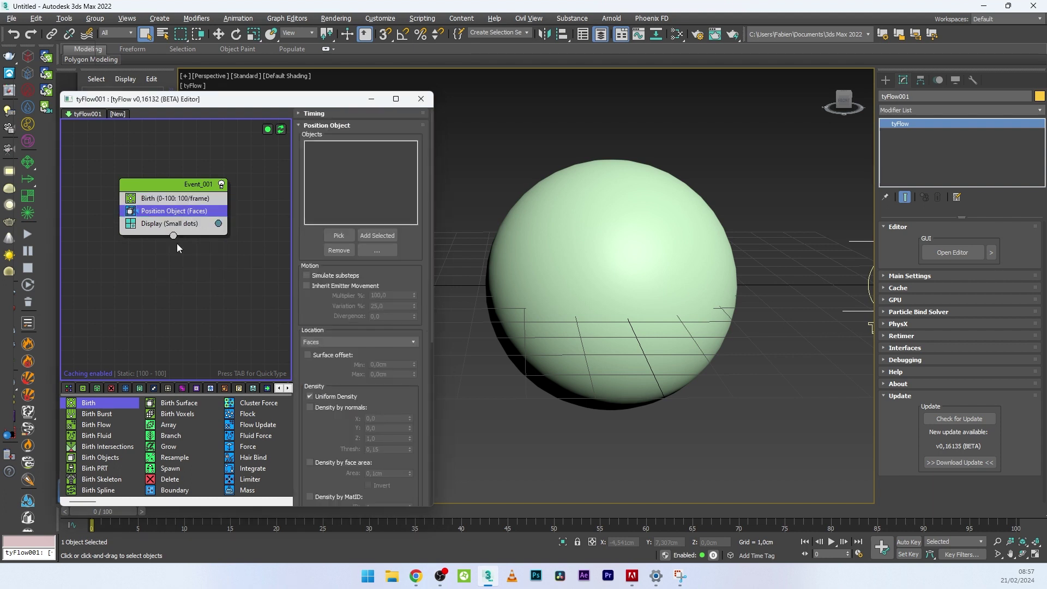
pyautogui.click(338, 236)
pyautogui.click(597, 207)
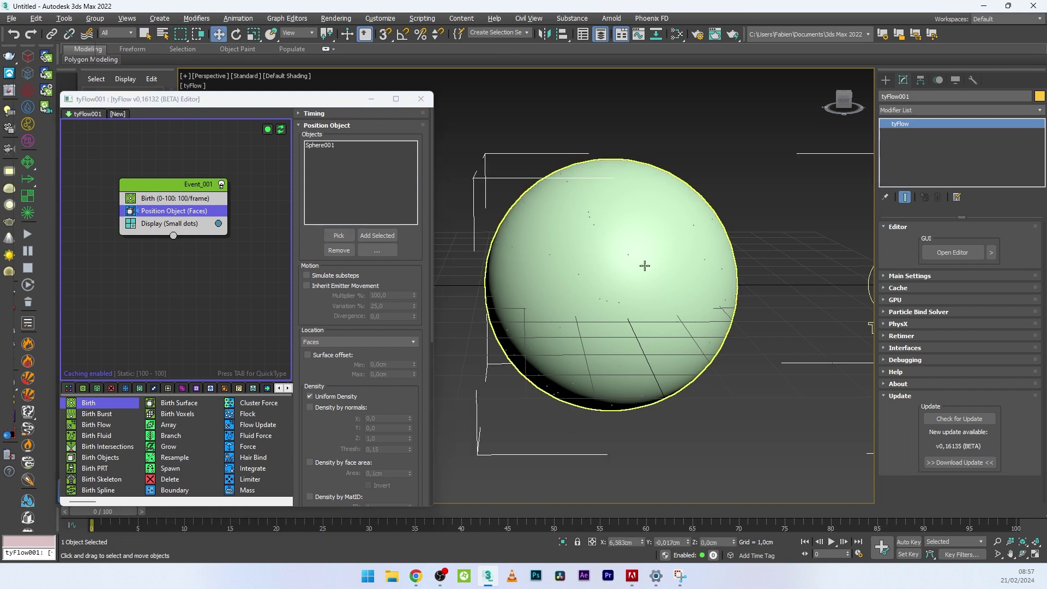
# Scrub the animation to inspect the particles appearing on the sphere, stopping at frame 5.
pyautogui.scroll(4, 637, 260)
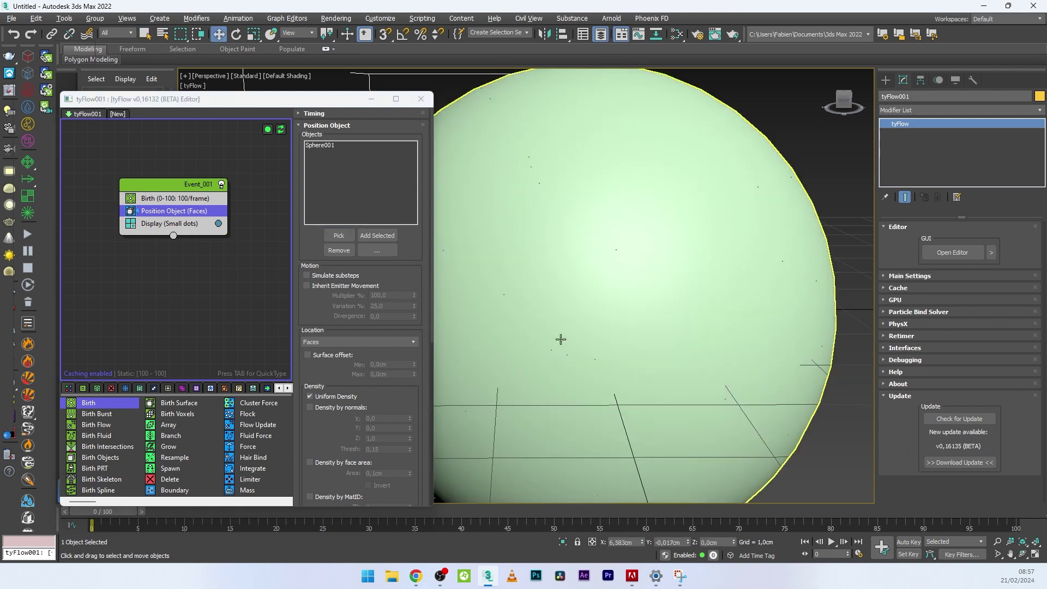
pyautogui.scroll(-2, 547, 212)
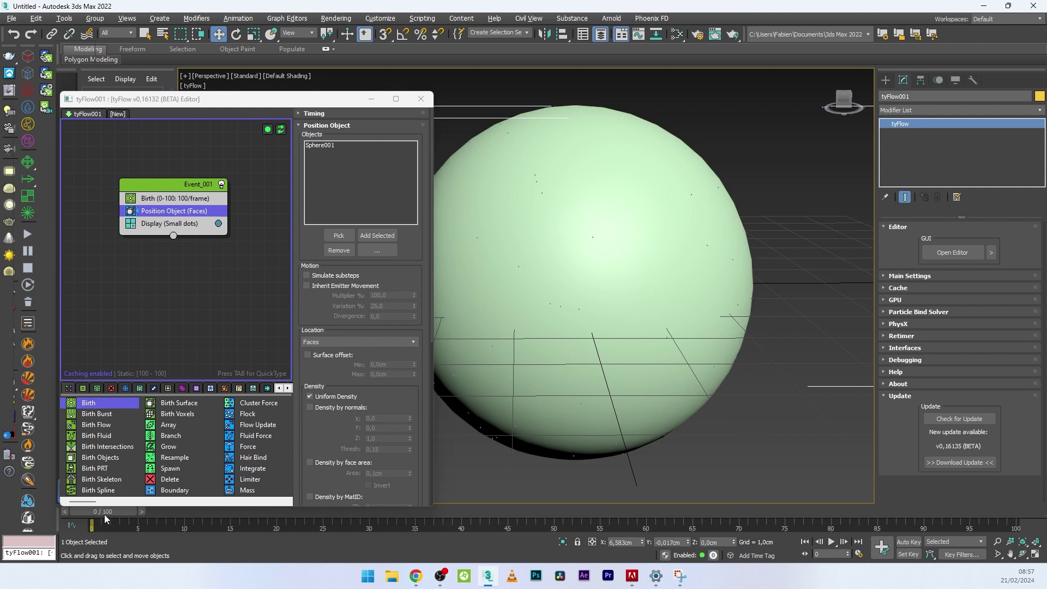
pyautogui.moveTo(103, 515); pyautogui.dragTo(211, 512)
pyautogui.press('w')
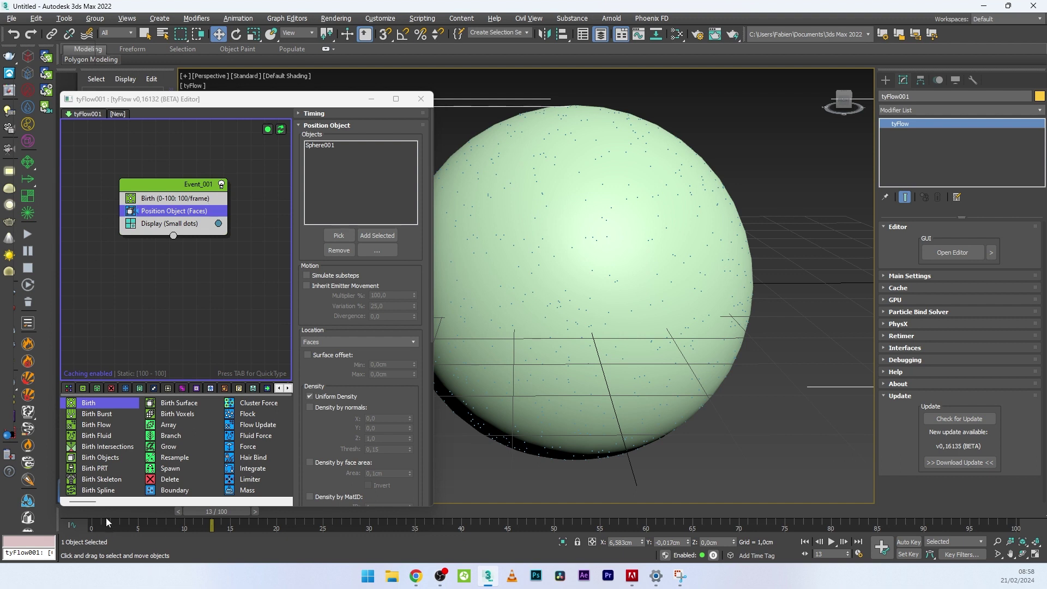
pyautogui.moveTo(107, 512); pyautogui.dragTo(148, 511)
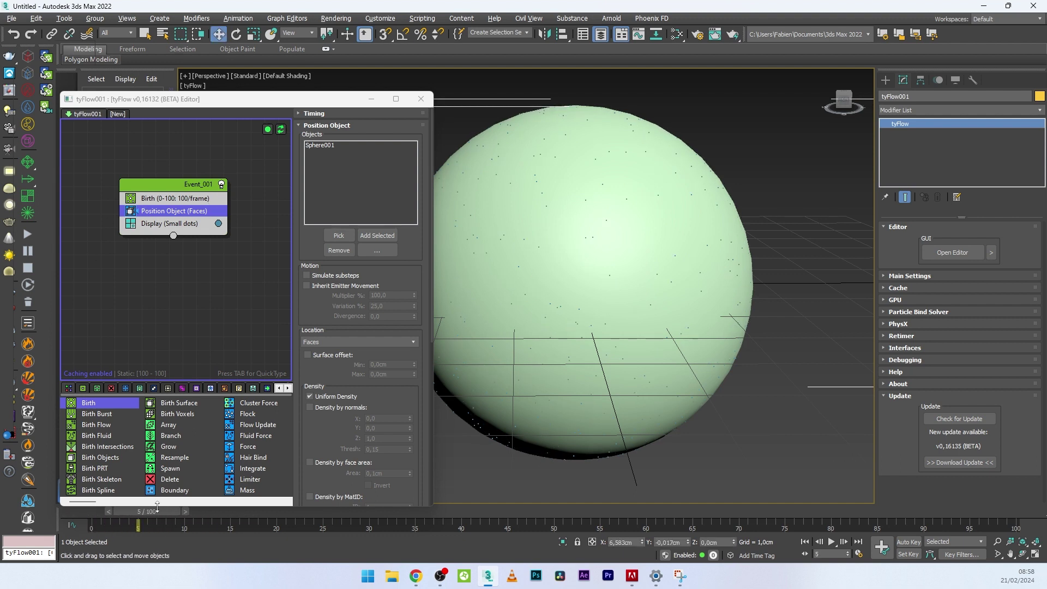
# Set the Display operator's type to Geometry.
pyautogui.click(151, 224)
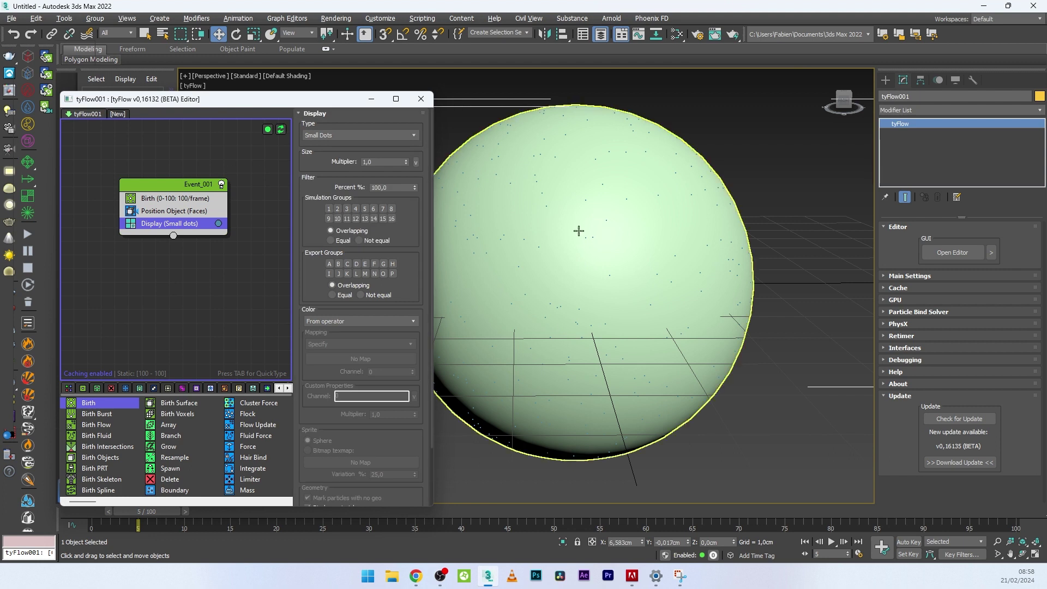
pyautogui.click(334, 136)
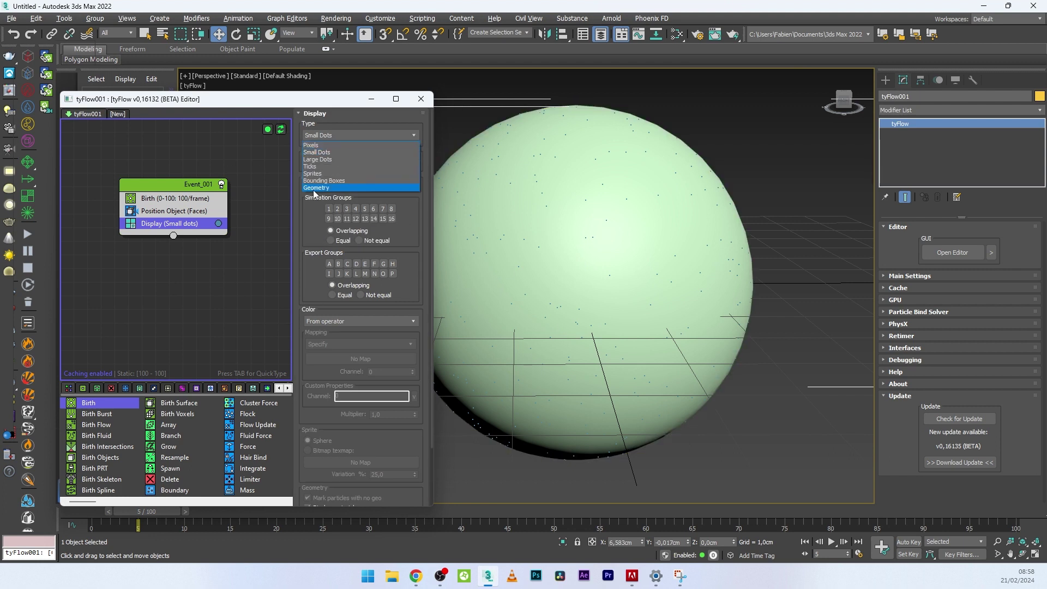
pyautogui.click(315, 187)
# Add a Shape operator after Position Object in Event_001.
pyautogui.click(180, 211)
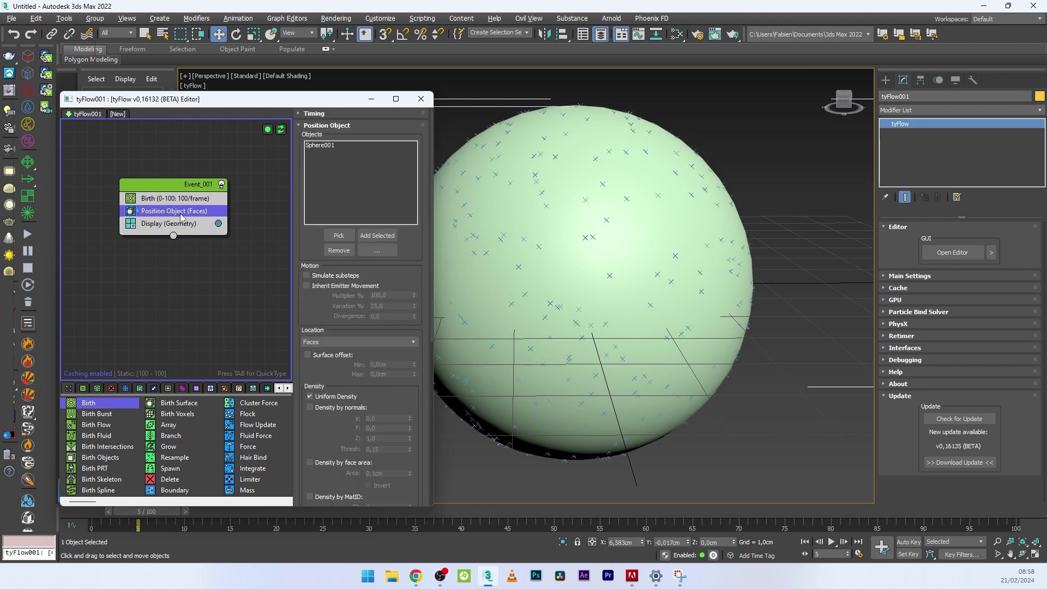
pyautogui.press('Tab')
pyautogui.write('sha')
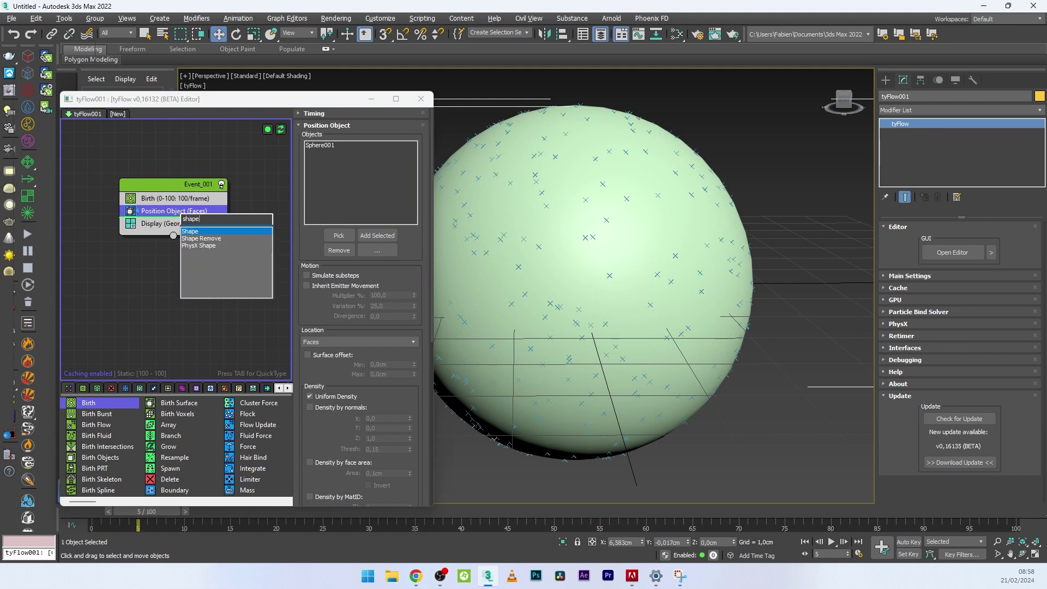
pyautogui.press('Return')
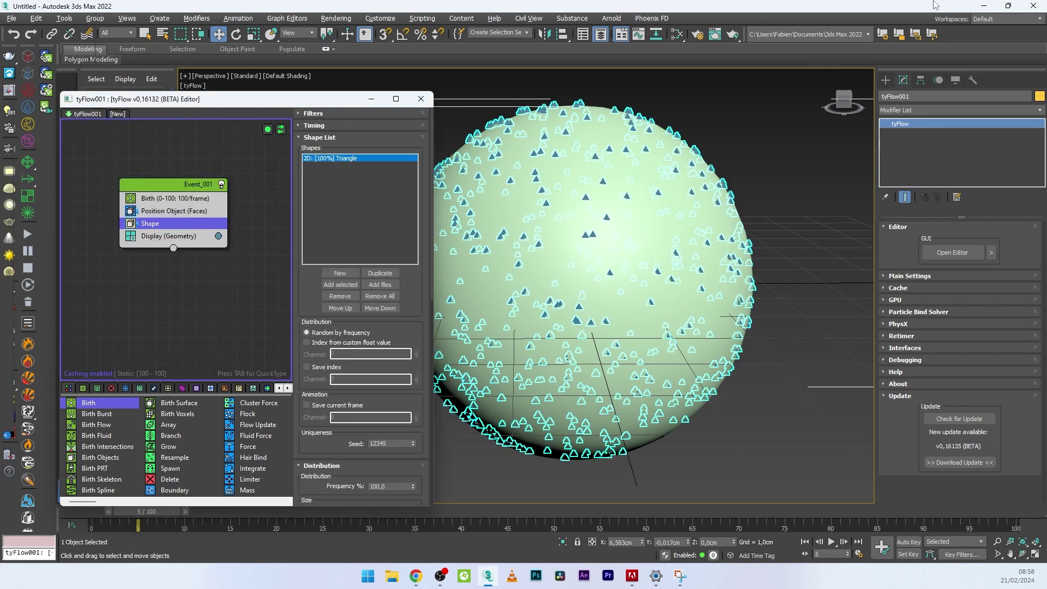
# Create a cylinder of about 0,56 cm radius and 0,38 cm height beside the sphere and rotate it 90° around X with angle snap.
pyautogui.moveTo(781, 357); pyautogui.dragTo(784, 374)
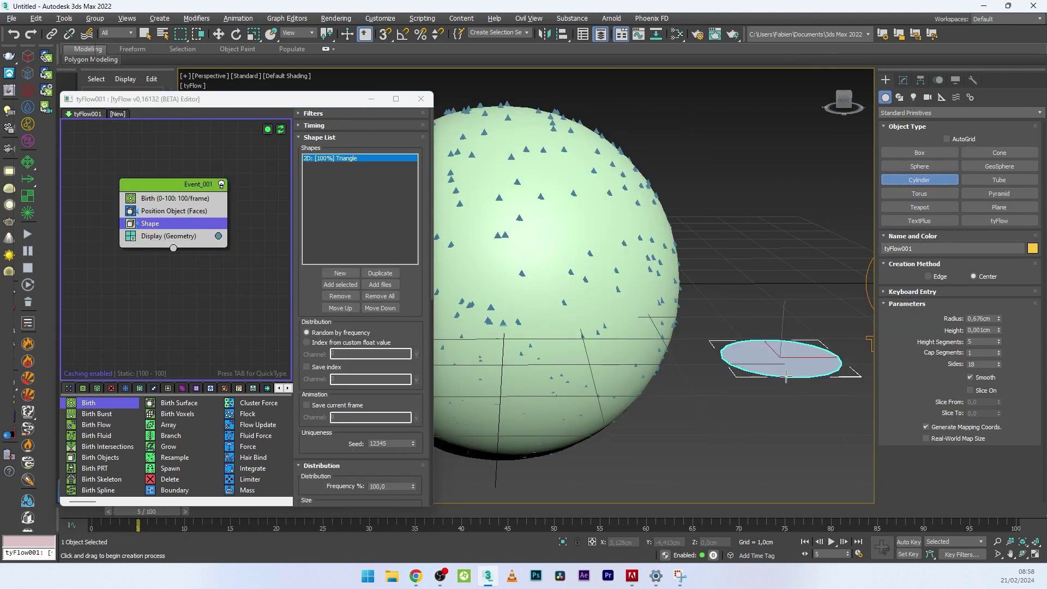
pyautogui.click(782, 346)
pyautogui.rightClick(782, 345)
pyautogui.rightClick(783, 350)
pyautogui.click(799, 364)
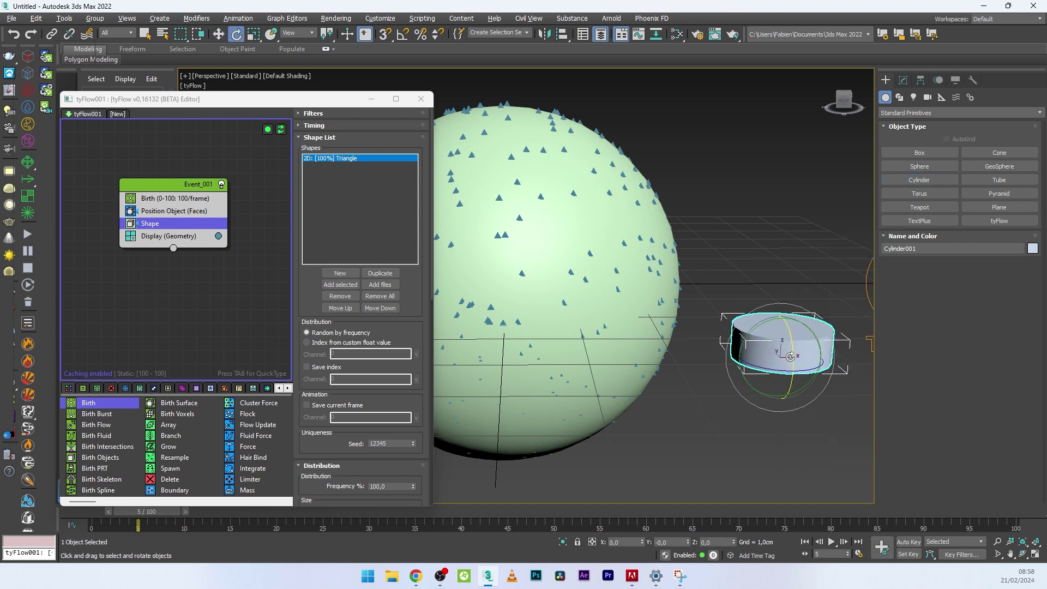
pyautogui.click(402, 36)
pyautogui.moveTo(793, 330); pyautogui.dragTo(787, 381)
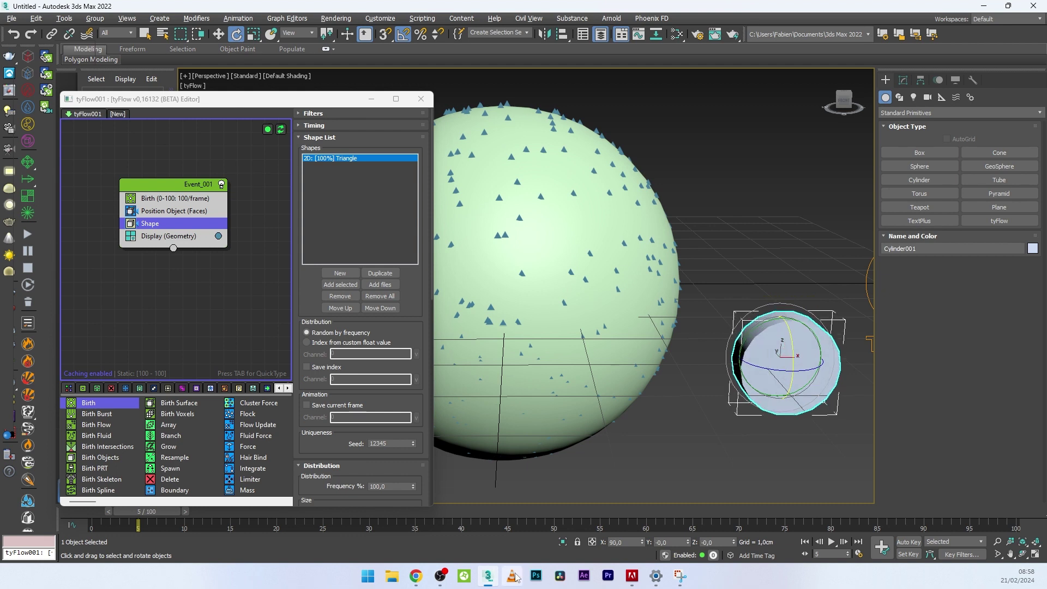
# Isolate the cylinder and set its number of sides to 7.
pyautogui.click(564, 543)
pyautogui.moveTo(1001, 295)
pyautogui.mouseDown()
pyautogui.moveTo(1001, 285)
pyautogui.moveTo(1000, 294)
pyautogui.mouseUp()
pyautogui.click(987, 289)
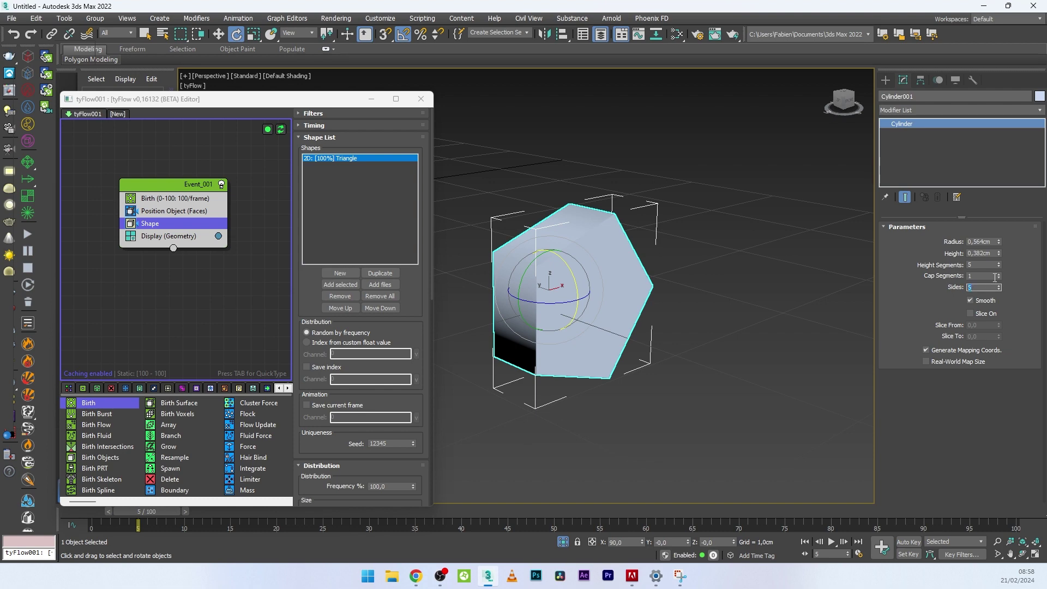
pyautogui.write('7')
pyautogui.press('Return')
# Add an Edit Poly modifier to the cylinder, enter Vertex level and switch to the left view.
pyautogui.keyDown('alt'); pyautogui.moveTo(749, 345); pyautogui.dragTo(640, 364, button='middle'); pyautogui.keyUp('alt')
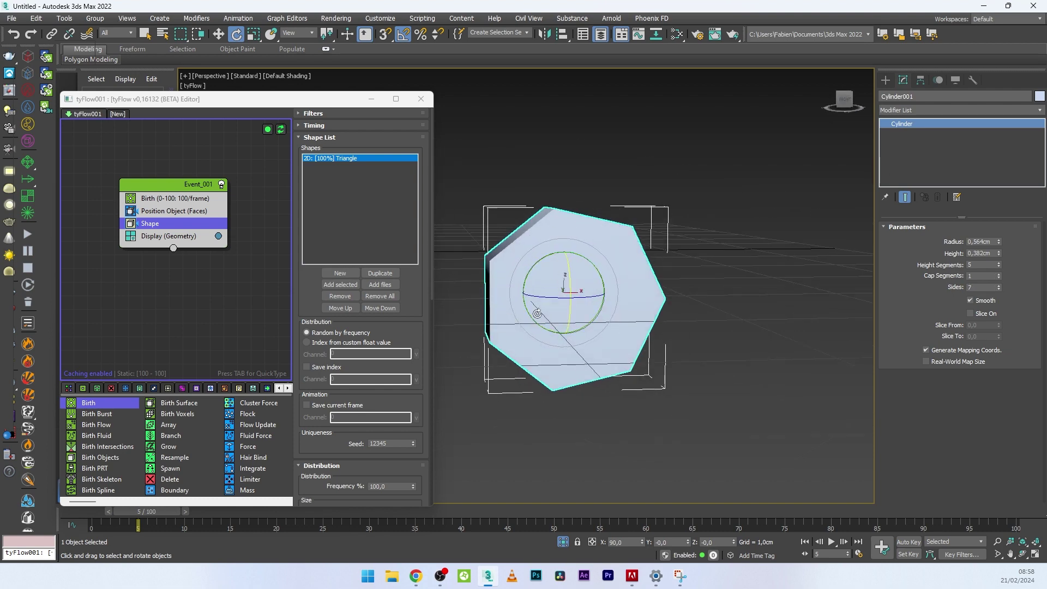
pyautogui.keyDown('alt'); pyautogui.moveTo(537, 314); pyautogui.dragTo(854, 249, button='middle'); pyautogui.keyUp('alt')
pyautogui.click(916, 109)
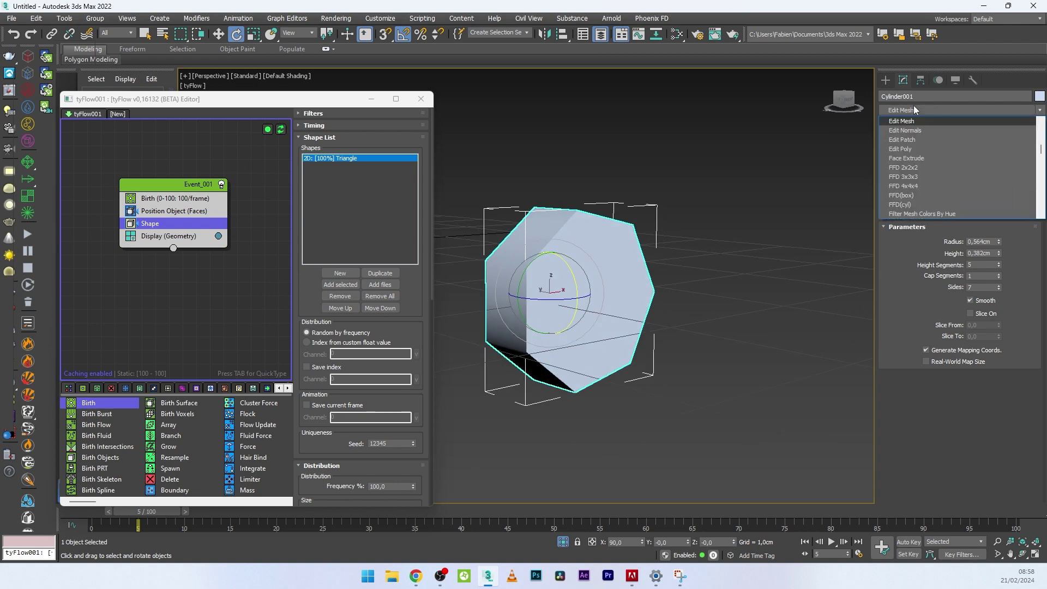
pyautogui.click(920, 170)
pyautogui.press('1')
pyautogui.press('l')
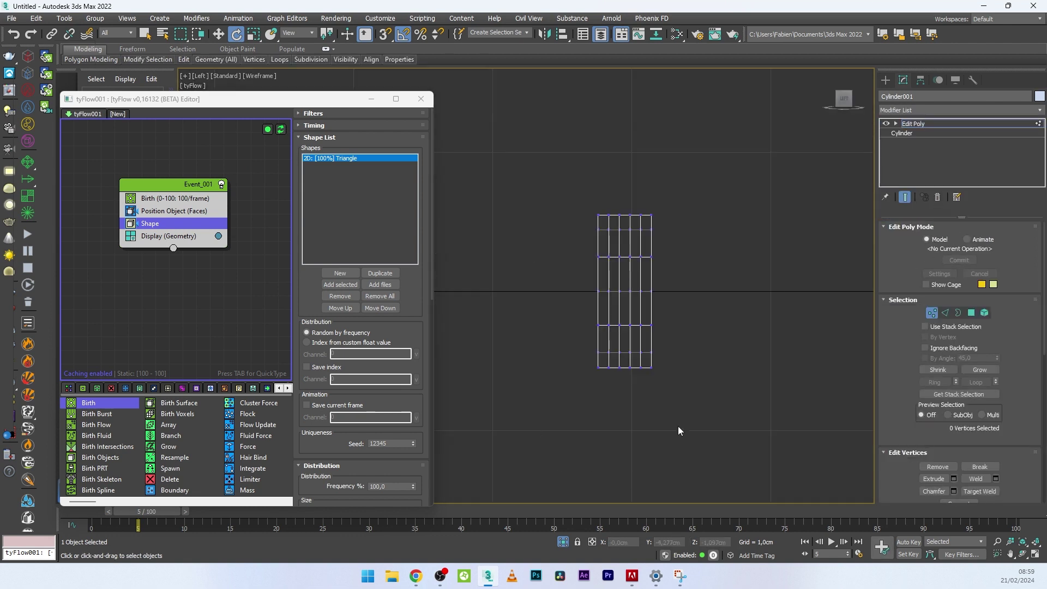
# Delete all the cylinder's vertices except one end cap, leaving a flat seven-sided face, and return to the perspective view.
pyautogui.moveTo(623, 374); pyautogui.dragTo(646, 390)
pyautogui.press('Delete')
pyautogui.press('p')
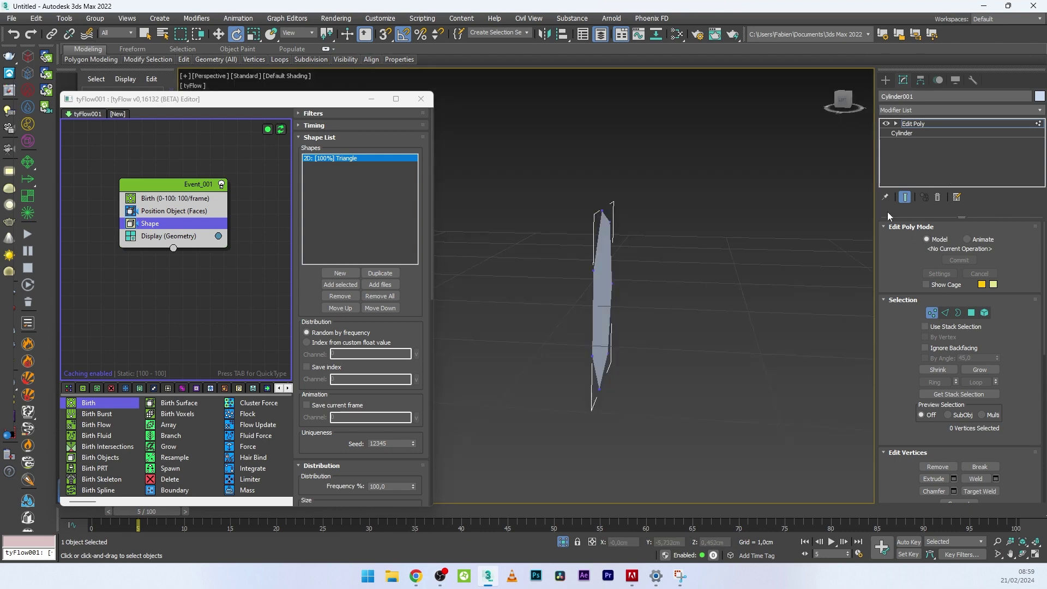
pyautogui.keyDown('alt'); pyautogui.moveTo(619, 290); pyautogui.dragTo(538, 290, button='middle'); pyautogui.keyUp('alt')
pyautogui.click(884, 79)
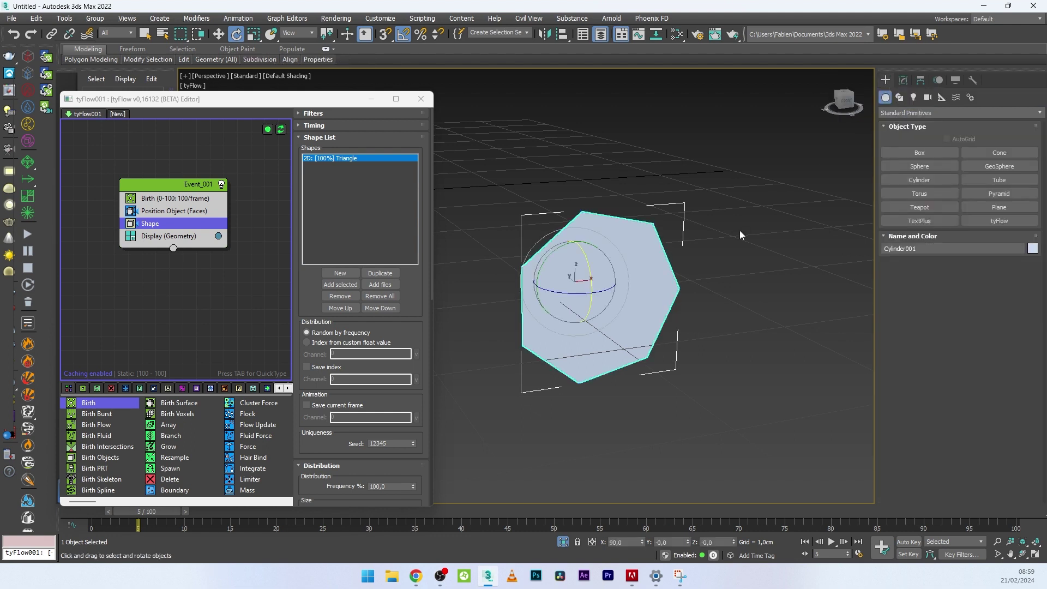
# Replace the Shape operator's triangle with the seven-sided cylinder, hide the cylinder and make the tyFlow object visible.
pyautogui.scroll(-3, 738, 234)
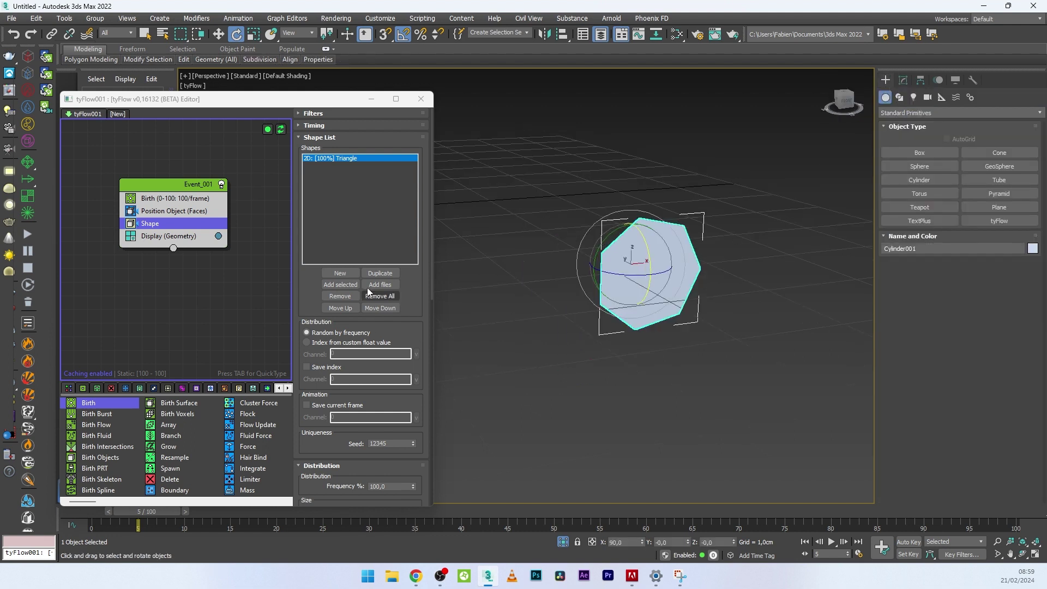
pyautogui.click(339, 297)
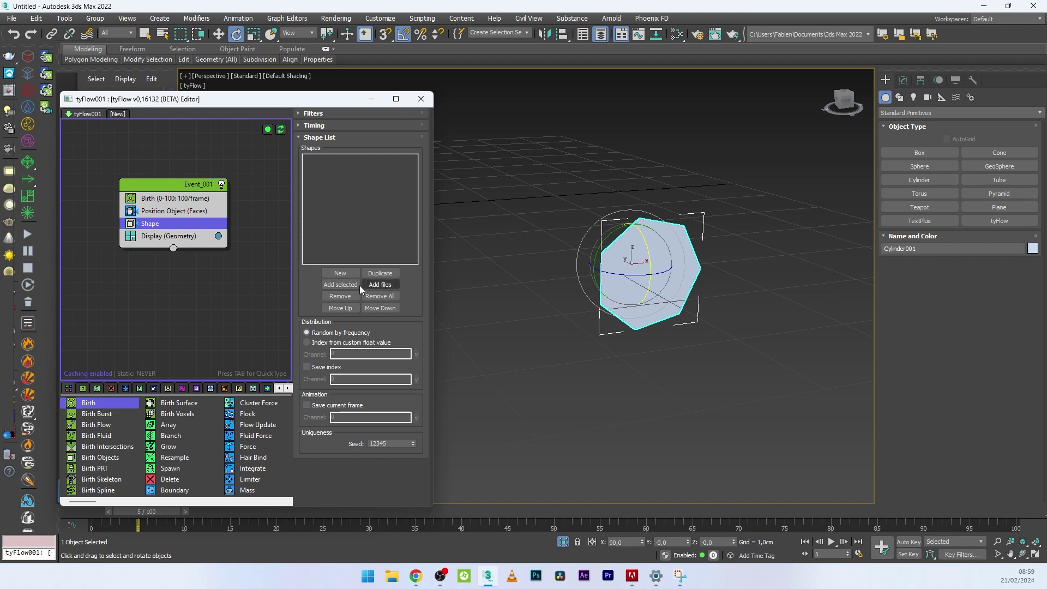
pyautogui.click(340, 284)
pyautogui.click(117, 126)
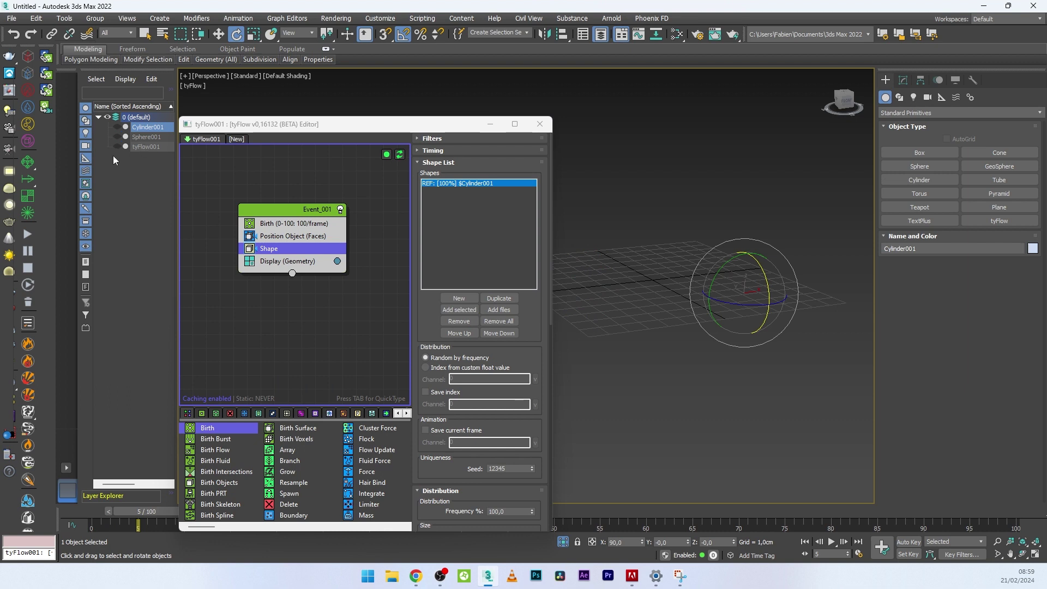
pyautogui.click(118, 146)
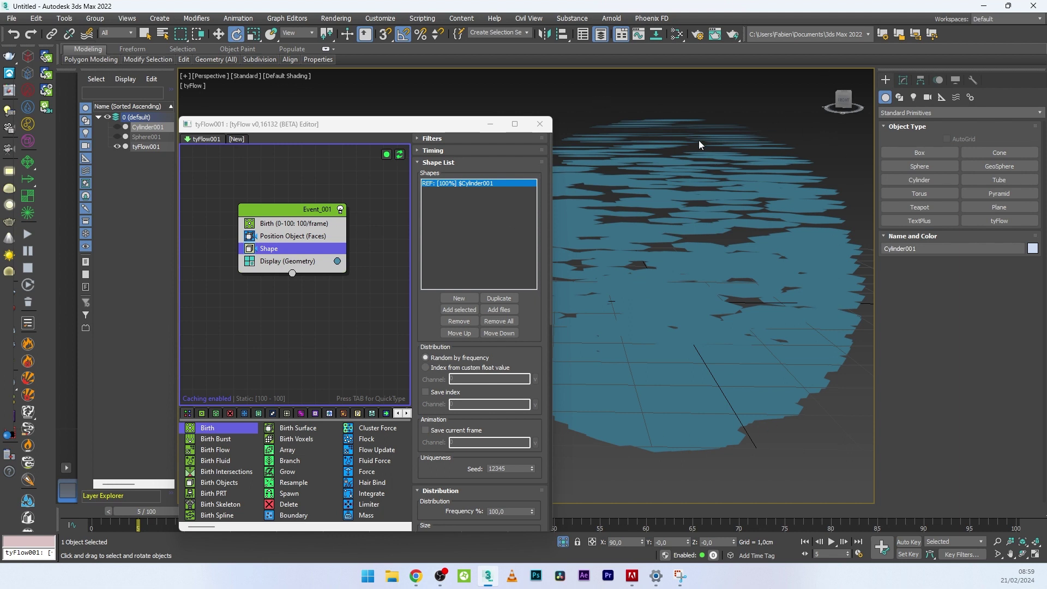
# Enable Align to Surface in the Position Object operator's orientation settings.
pyautogui.click(318, 236)
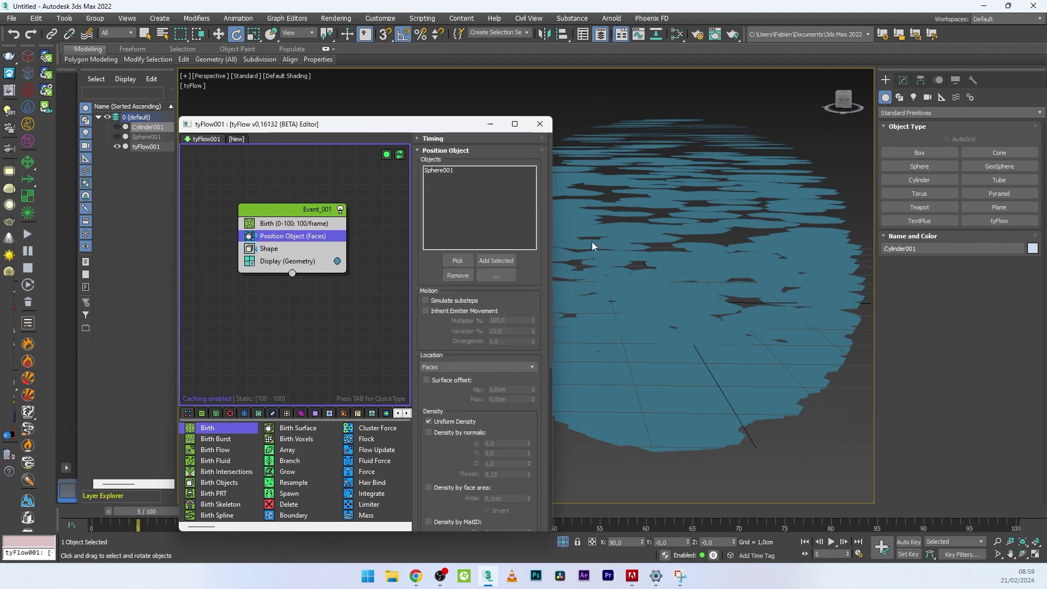
pyautogui.moveTo(550, 202); pyautogui.dragTo(552, 382)
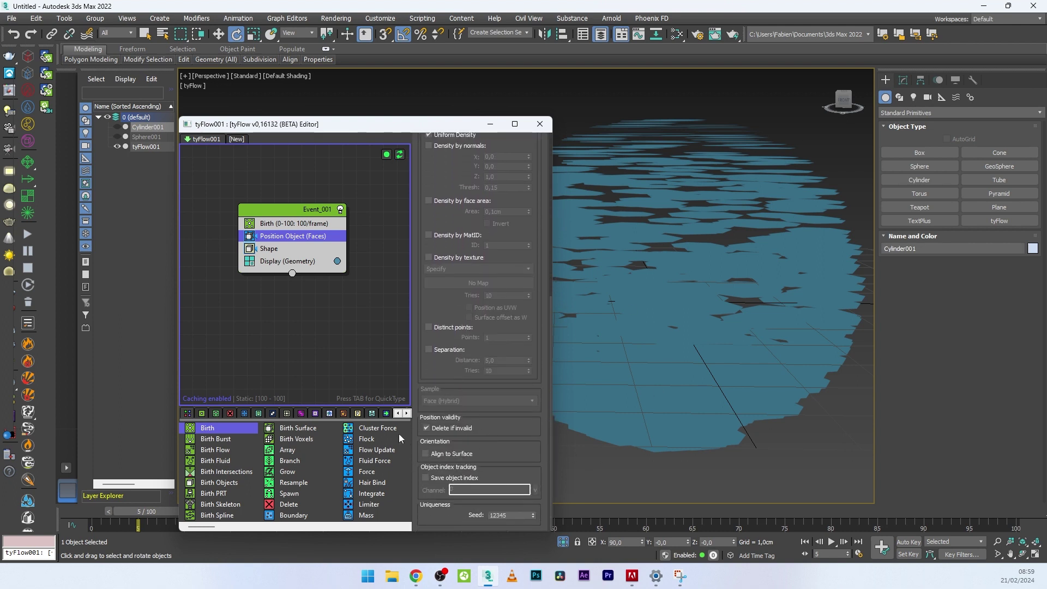
pyautogui.click(426, 454)
# Enable scaling in the Shape operator, try a scale of 20%, and reduce it to 10%.
pyautogui.click(287, 249)
pyautogui.moveTo(551, 224); pyautogui.dragTo(560, 343)
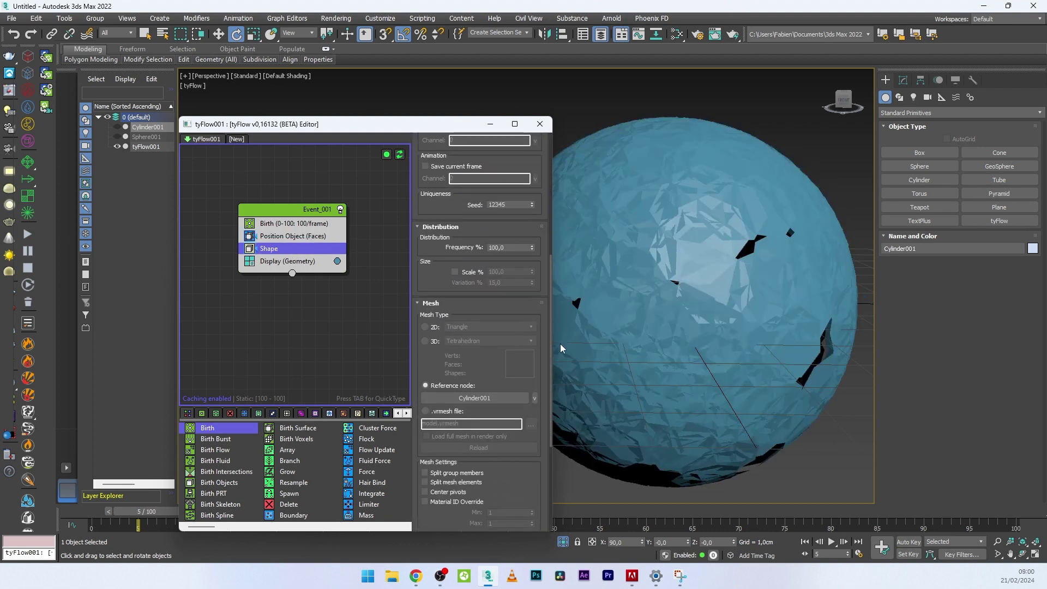
pyautogui.click(456, 273)
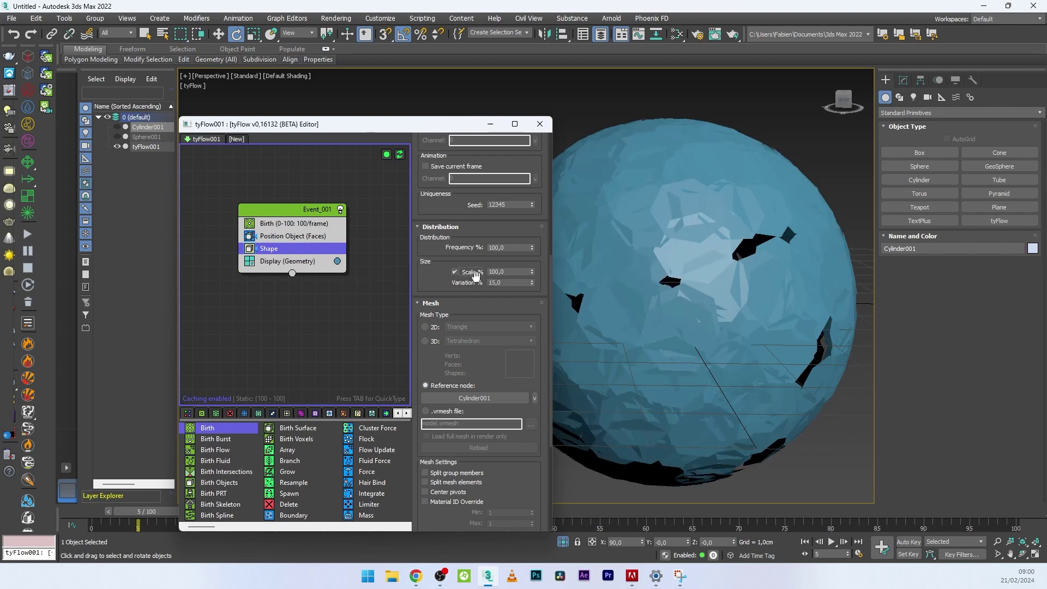
pyautogui.doubleClick(506, 272)
pyautogui.write('20')
pyautogui.press('Return')
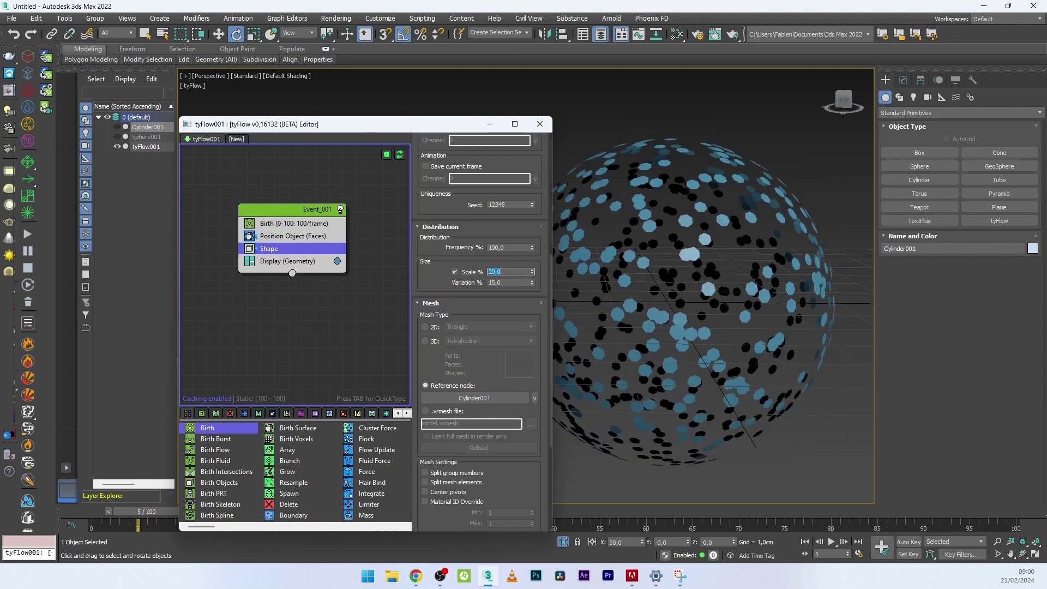
pyautogui.write('10')
pyautogui.press('Return')
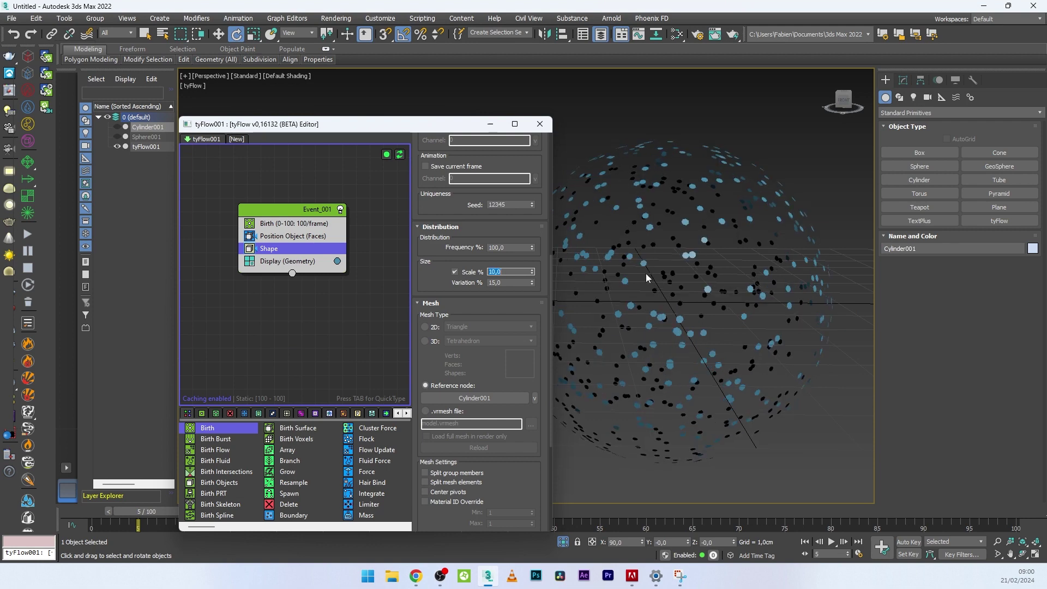
# Advance the animation to frame 37 and examine the particle coverage on the sphere.
pyautogui.moveTo(131, 516); pyautogui.dragTo(427, 509)
pyautogui.press('e')
pyautogui.moveTo(655, 354)
pyautogui.keyDown('alt'); pyautogui.mouseDown(button='middle')
pyautogui.moveTo(692, 354)
pyautogui.moveTo(670, 352)
pyautogui.mouseUp(button='middle'); pyautogui.keyUp('alt')
pyautogui.scroll(-2, 693, 354)
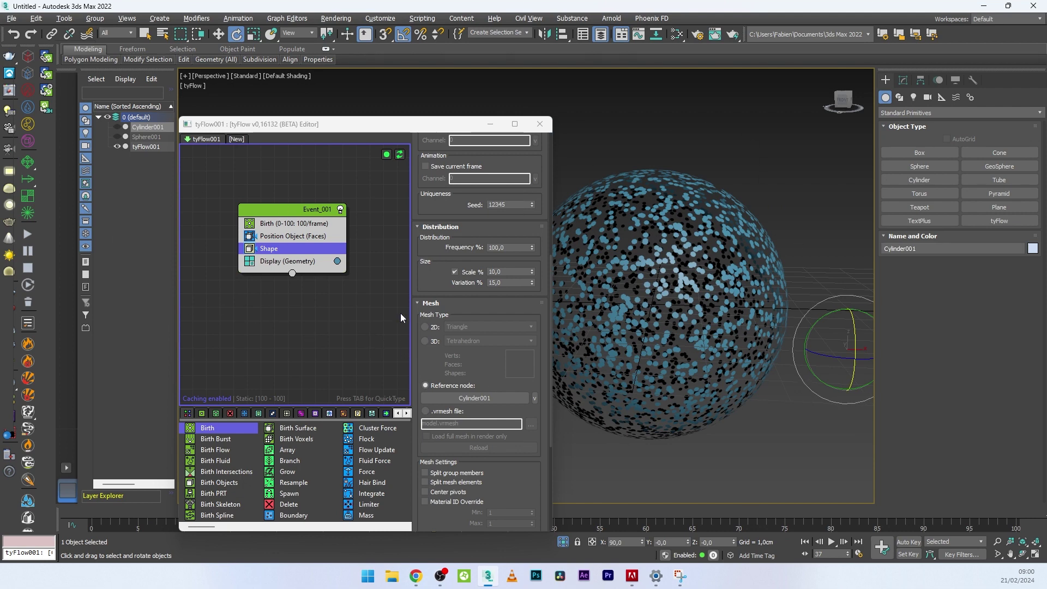
# Show the Position Object density settings, open the Slate Material Editor and create a Noise map in it.
pyautogui.click(294, 235)
pyautogui.scroll(-5, 450, 325)
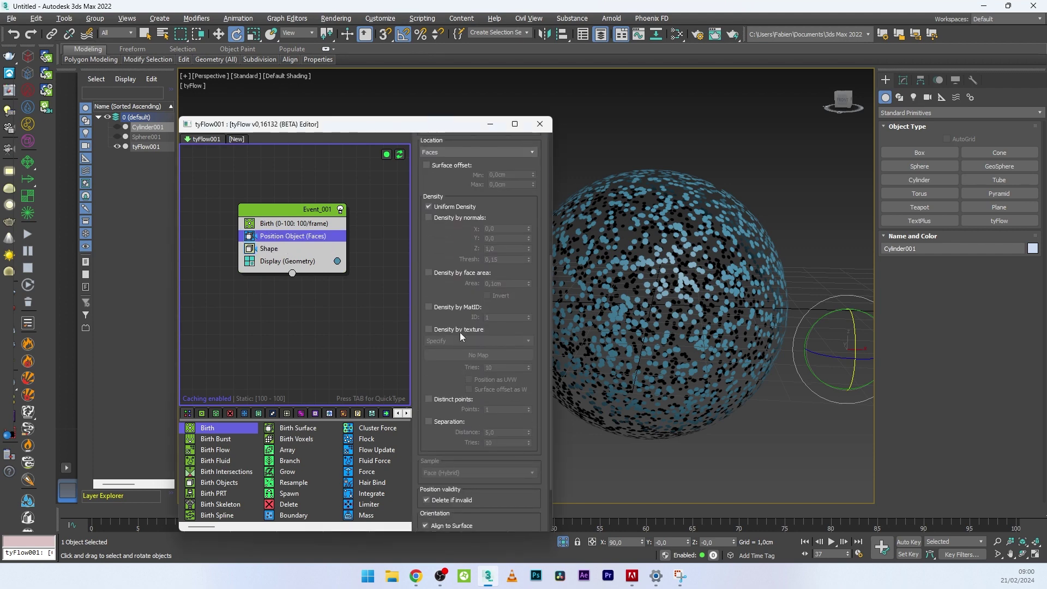
pyautogui.click(673, 37)
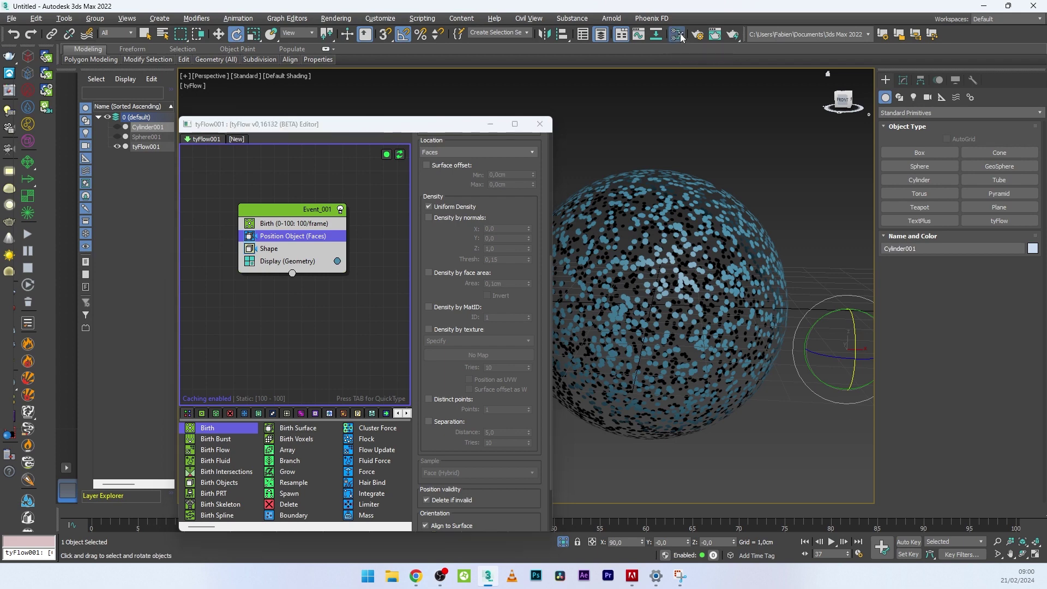
pyautogui.rightClick(303, 228)
pyautogui.moveTo(326, 248)
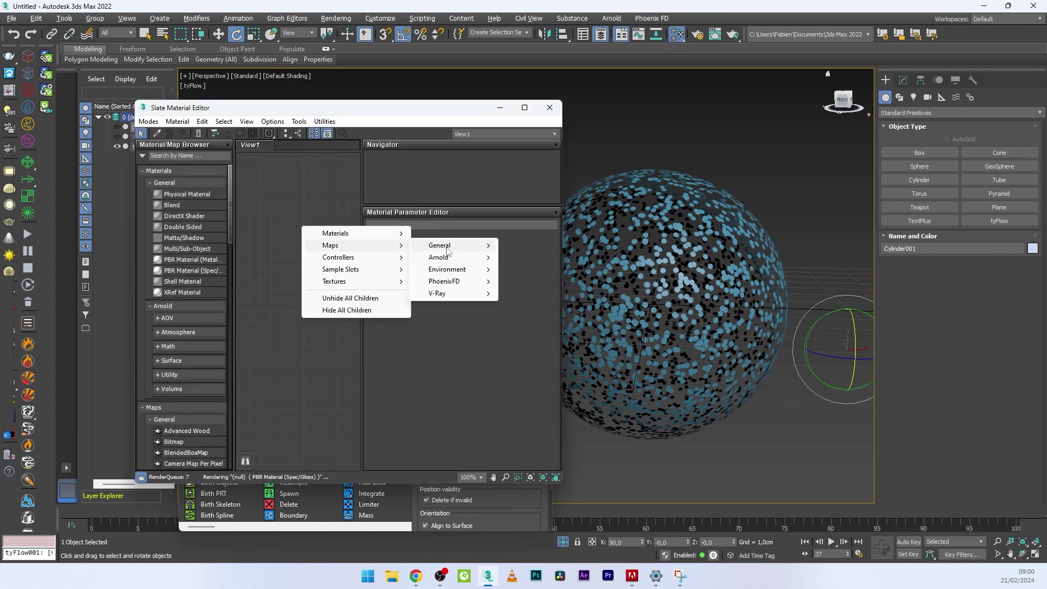
pyautogui.moveTo(447, 251)
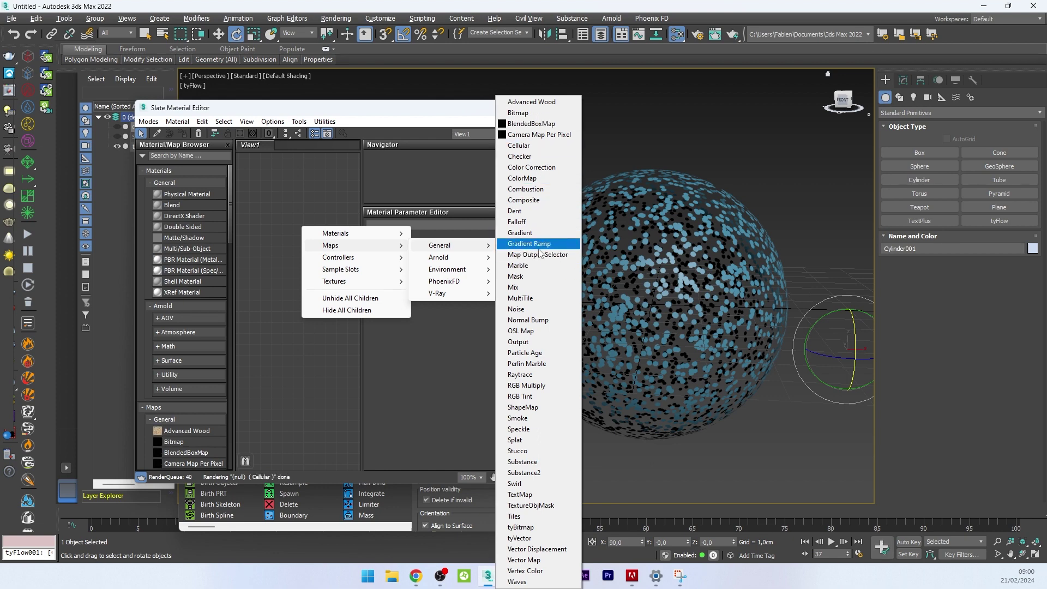
pyautogui.click(516, 309)
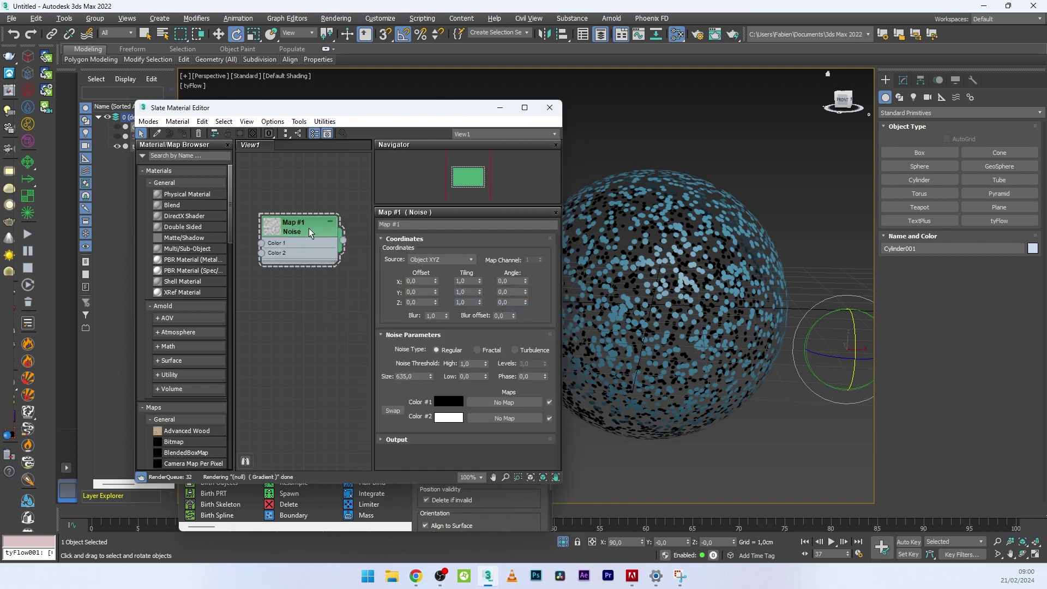
# Enable Density by texture in Position Object and assign the Noise map to it as an instance.
pyautogui.moveTo(335, 113); pyautogui.dragTo(176, 129)
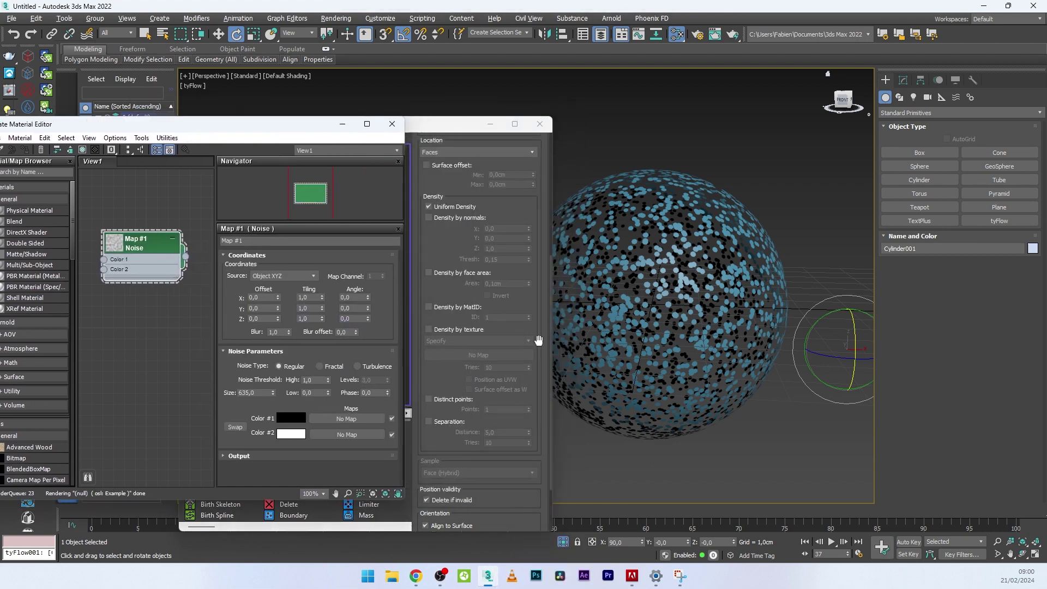
pyautogui.click(429, 330)
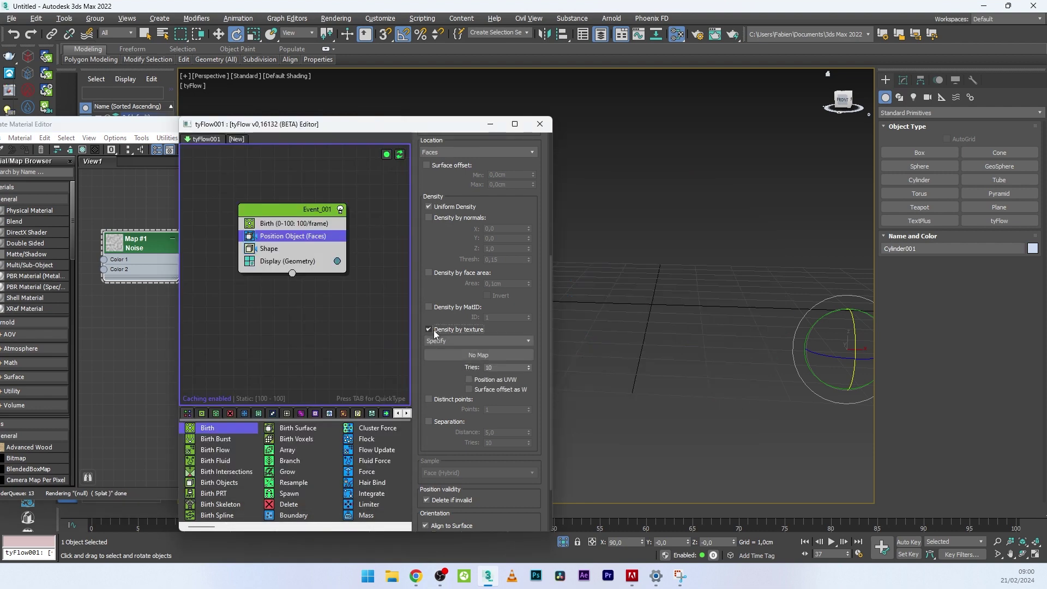
pyautogui.moveTo(418, 129); pyautogui.dragTo(491, 117)
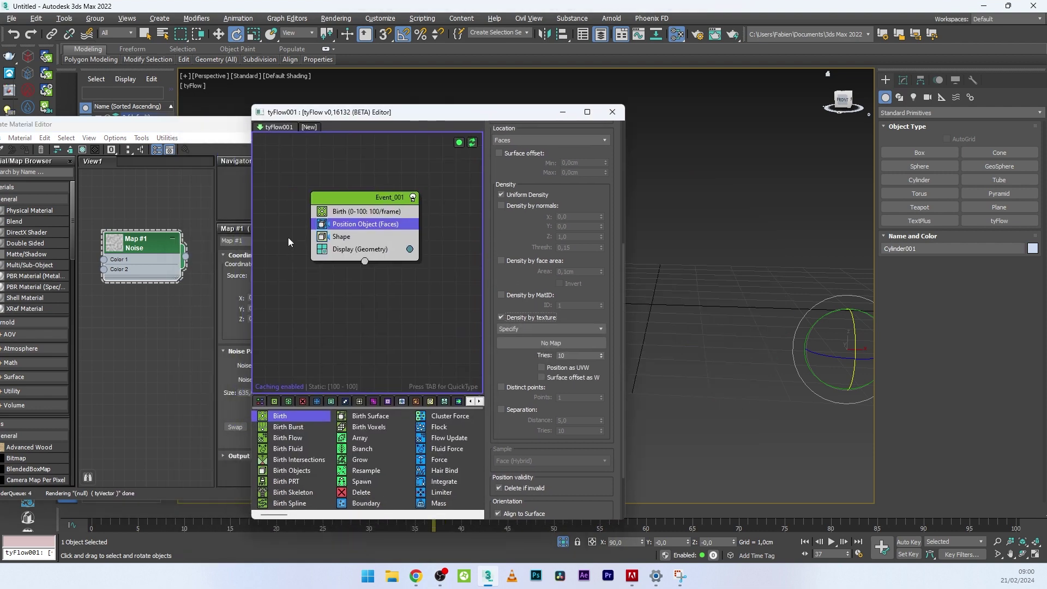
pyautogui.moveTo(185, 257); pyautogui.dragTo(547, 344)
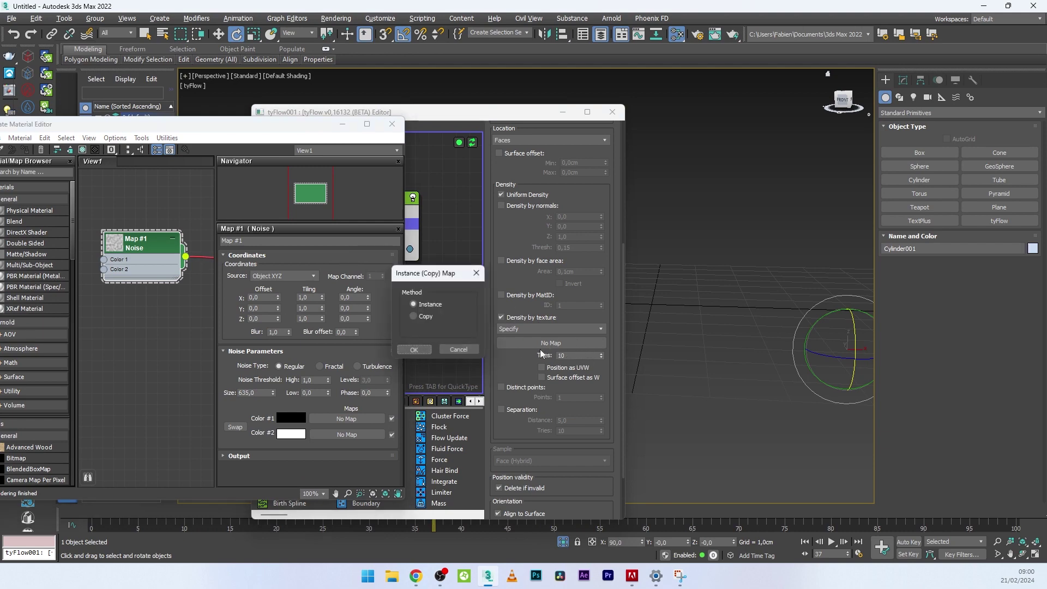
pyautogui.click(424, 348)
# Uncover the viewport and set the Noise map to Fractal with a high threshold of 0,6 and a low threshold of 0,5.
pyautogui.moveTo(202, 129); pyautogui.dragTo(181, 141)
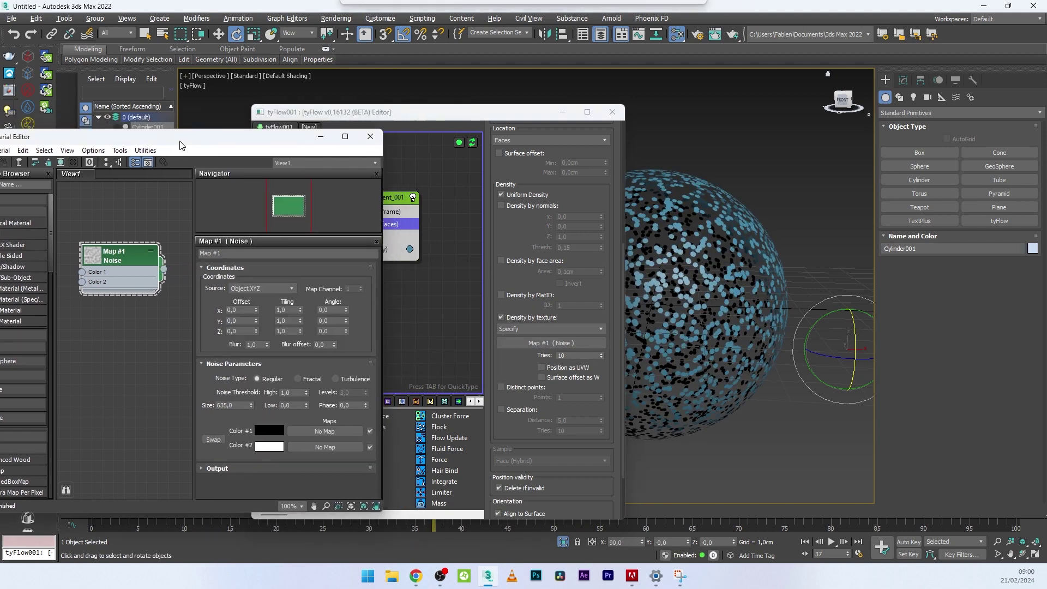
pyautogui.click(561, 113)
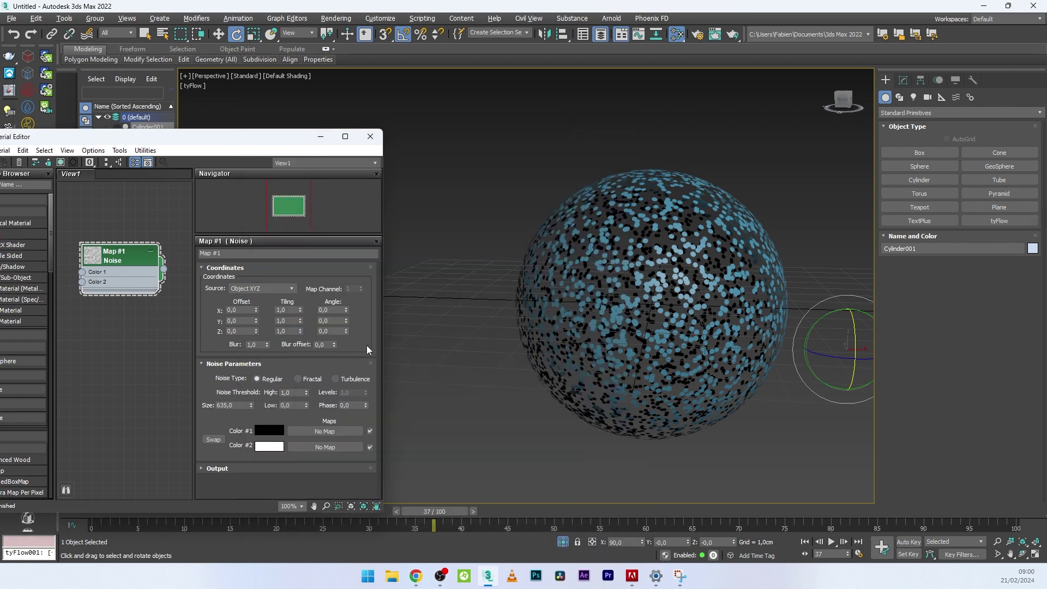
pyautogui.click(299, 379)
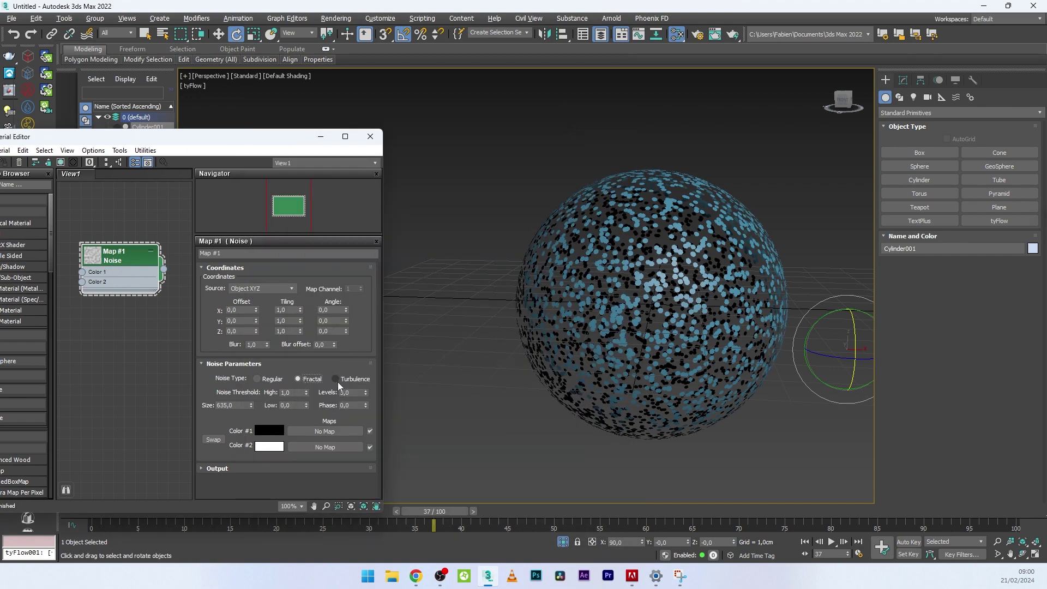
pyautogui.doubleClick(294, 393)
pyautogui.press('Return')
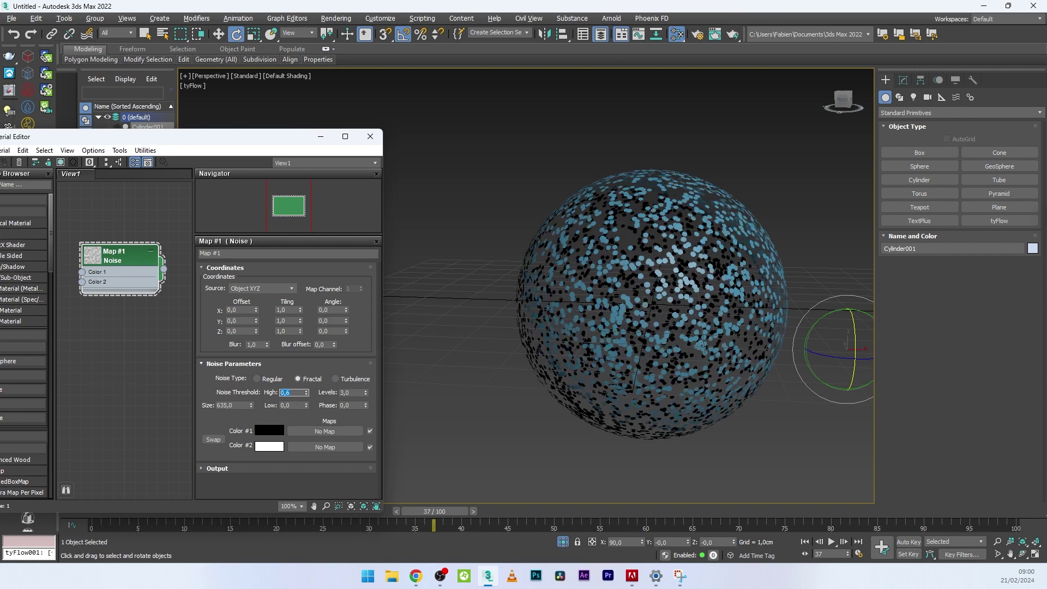
pyautogui.click(292, 405)
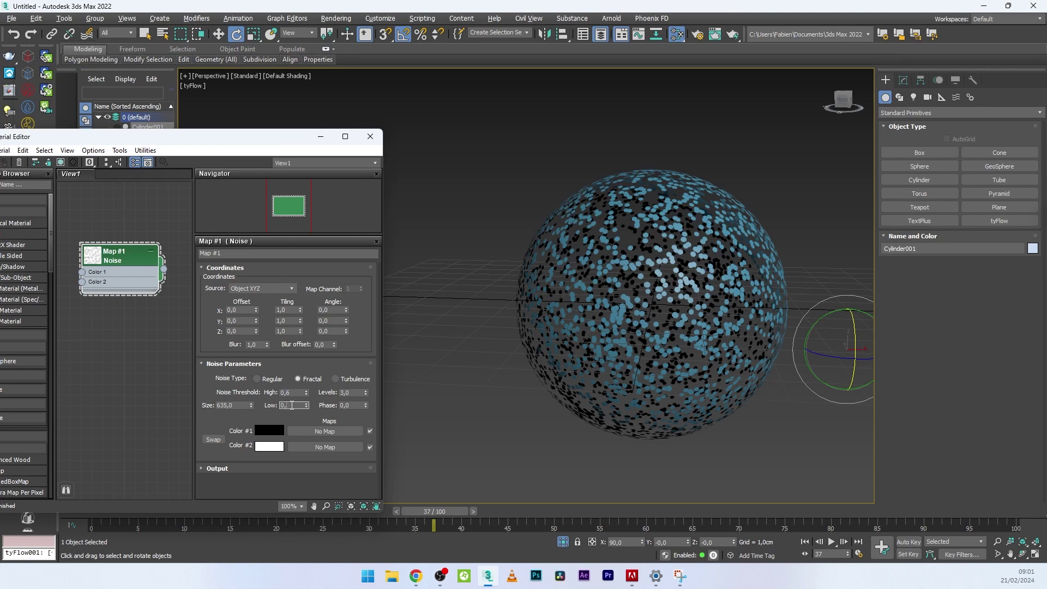
pyautogui.write('0,5')
pyautogui.press('Return')
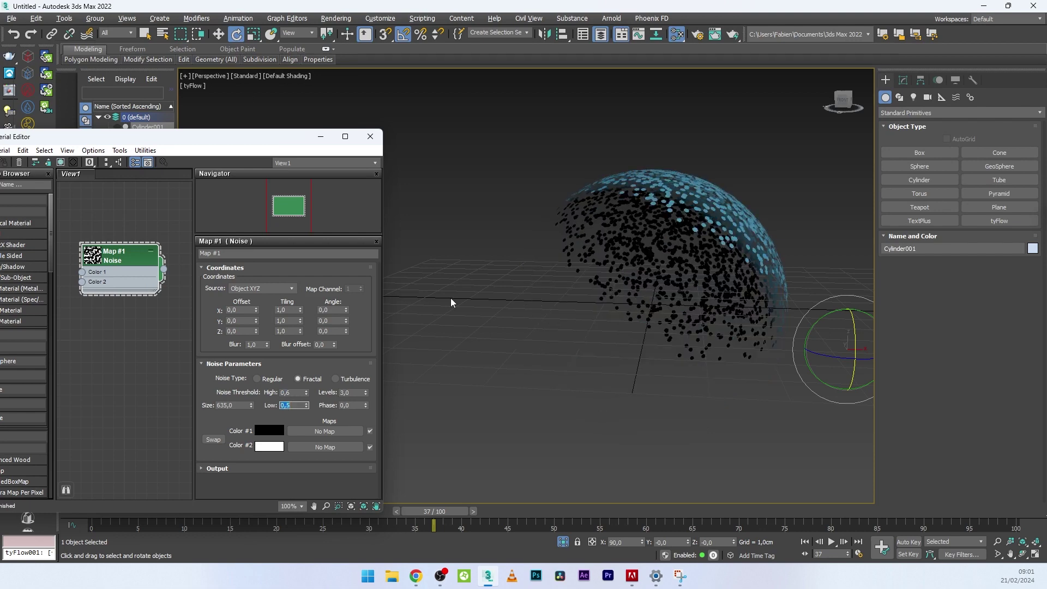
# Enlarge the Noise node's preview and set the noise size to 20.
pyautogui.doubleClick(93, 256)
pyautogui.scroll(1, 121, 300)
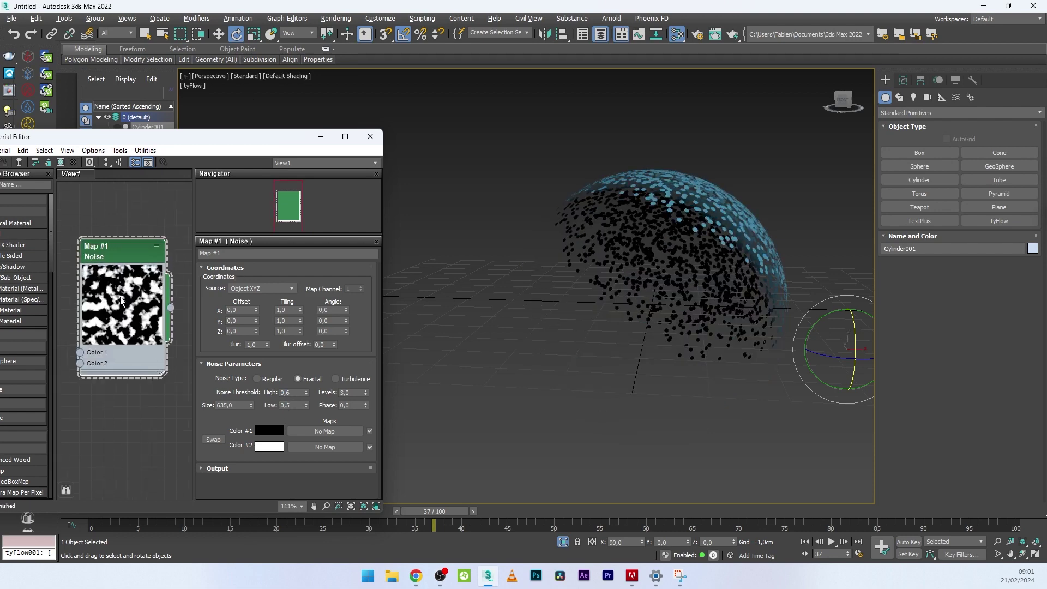
pyautogui.moveTo(251, 405); pyautogui.dragTo(253, 421)
pyautogui.click(239, 405)
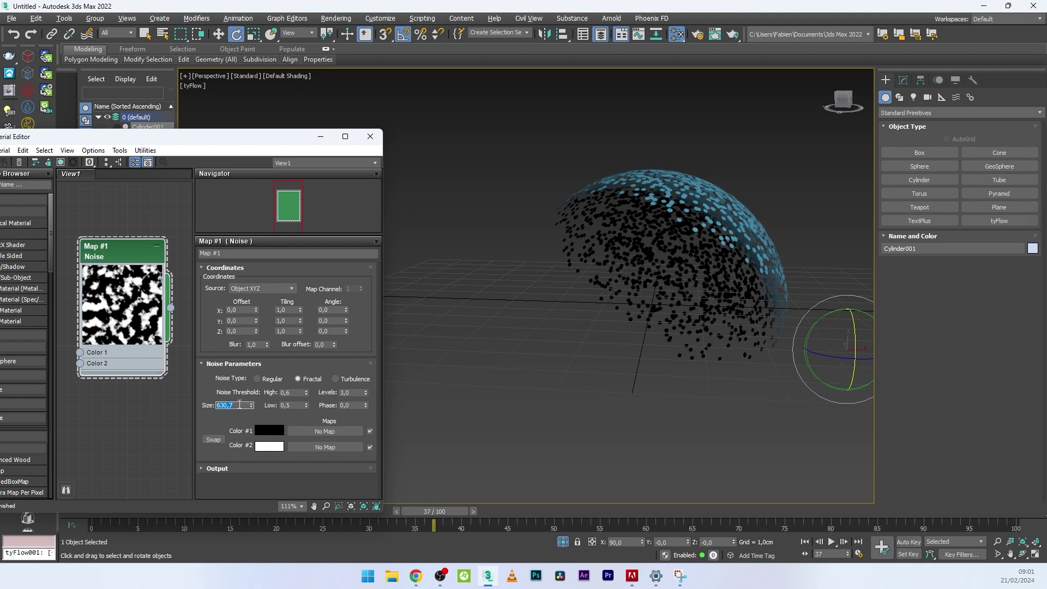
pyautogui.write('20')
pyautogui.press('Return')
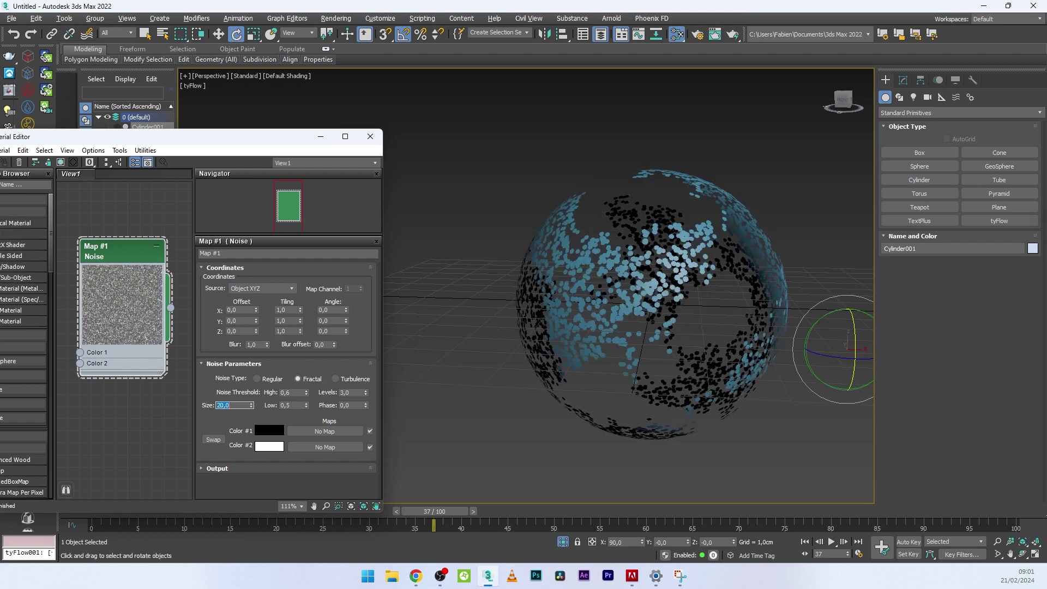
# Adjust the Noise map's phase to 4,7 to shift the particle pattern, and minimise the material editor.
pyautogui.moveTo(237, 148); pyautogui.dragTo(252, 108)
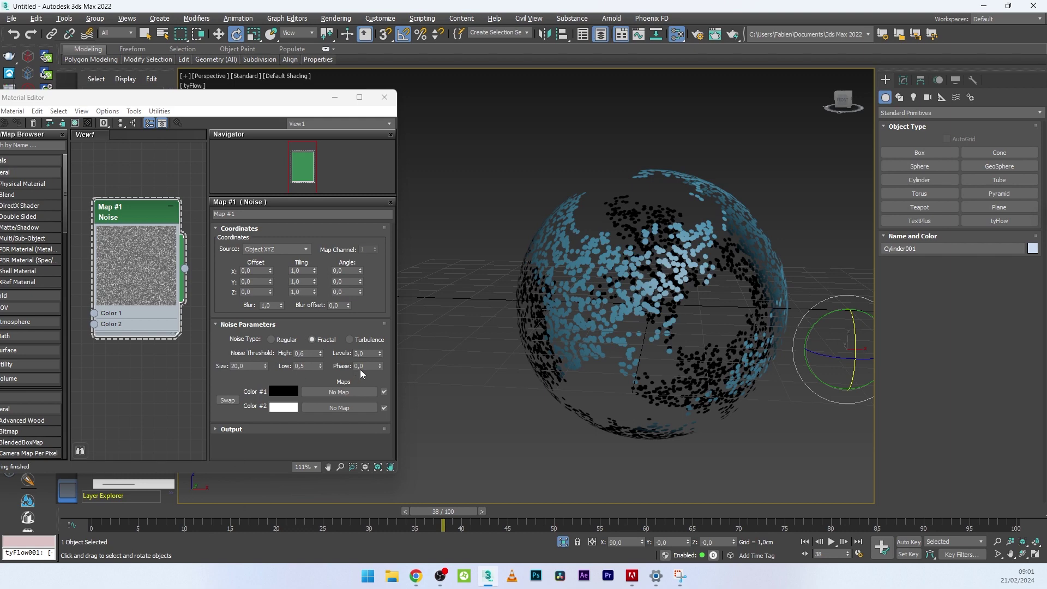
pyautogui.moveTo(380, 369); pyautogui.dragTo(361, 353)
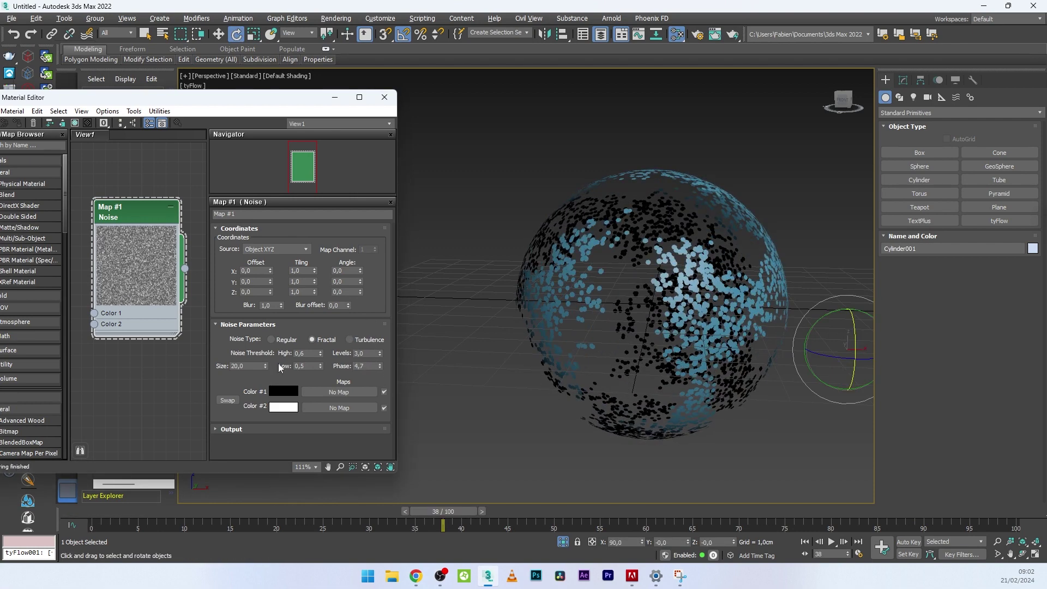
pyautogui.click(335, 97)
# Select the tyFlow object, reopen its flow editor and clear the selection.
pyautogui.click(143, 148)
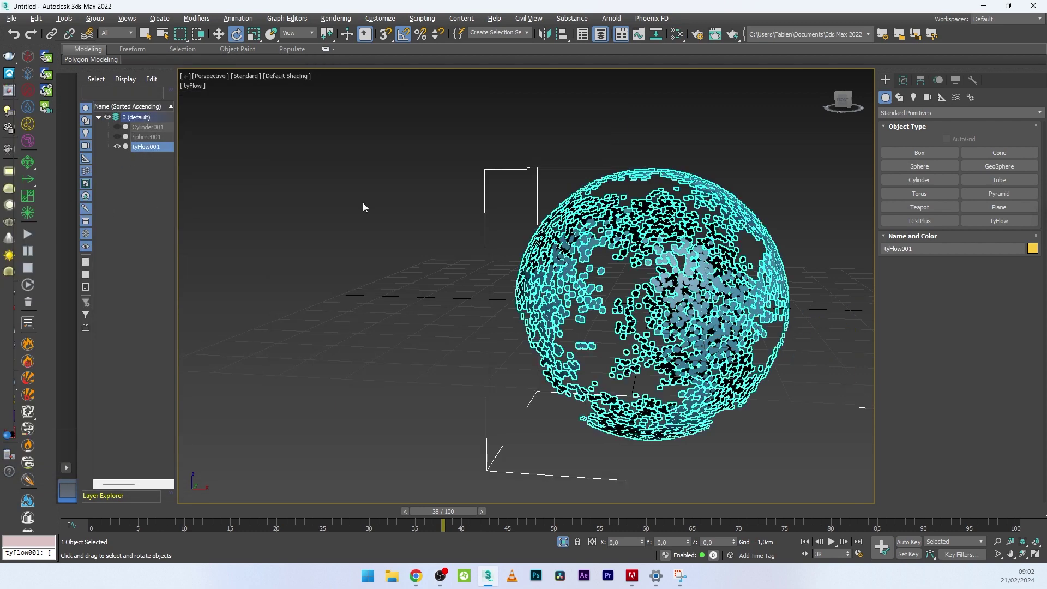
pyautogui.click(903, 79)
pyautogui.click(962, 240)
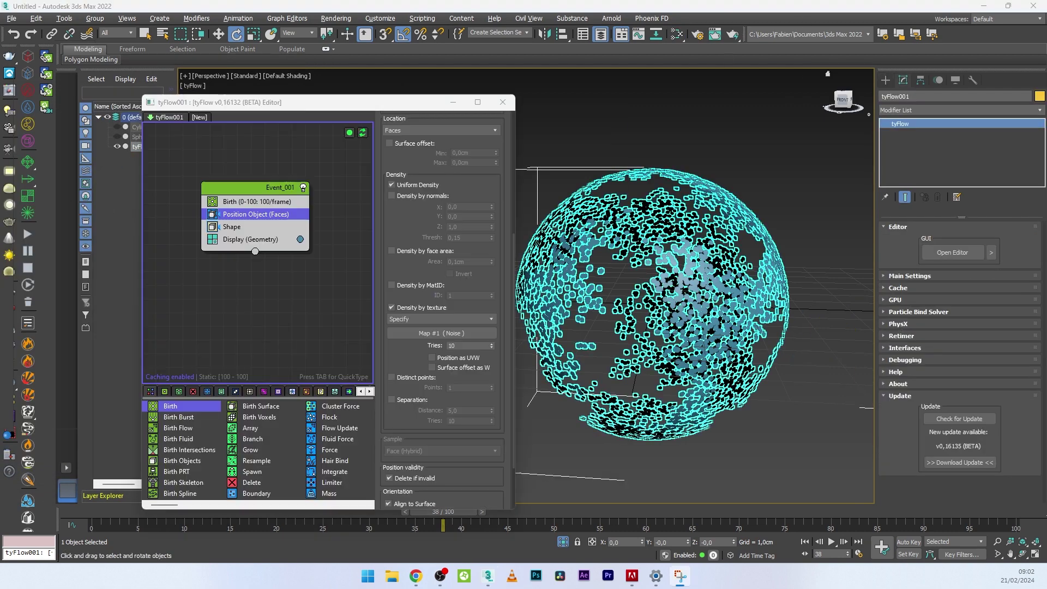
pyautogui.click(766, 239)
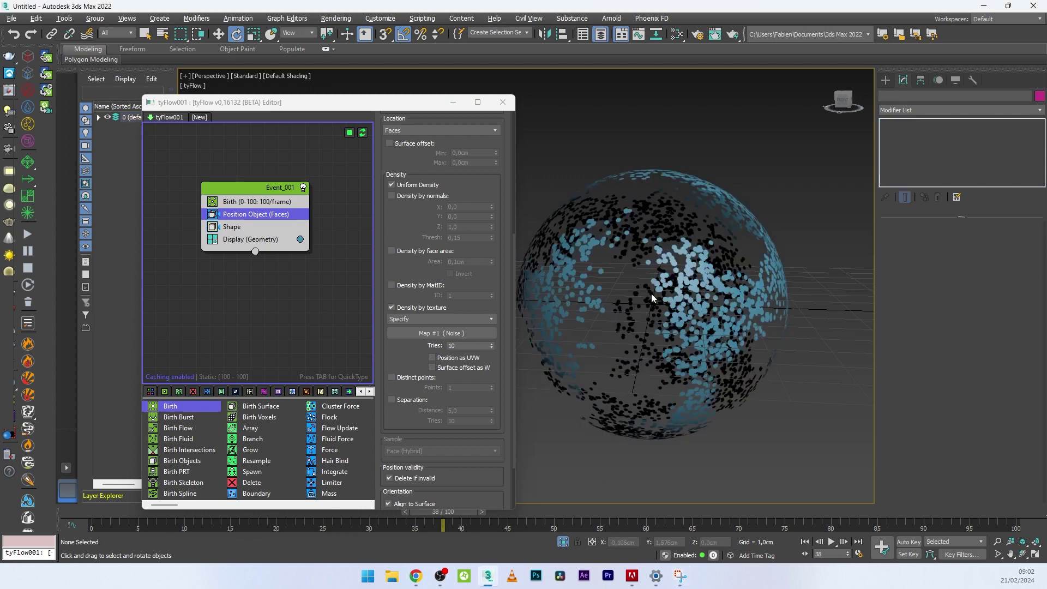
# Add a Fuse operator below Shape in Event_001 and set its radius type to Shape Radius.
pyautogui.click(230, 228)
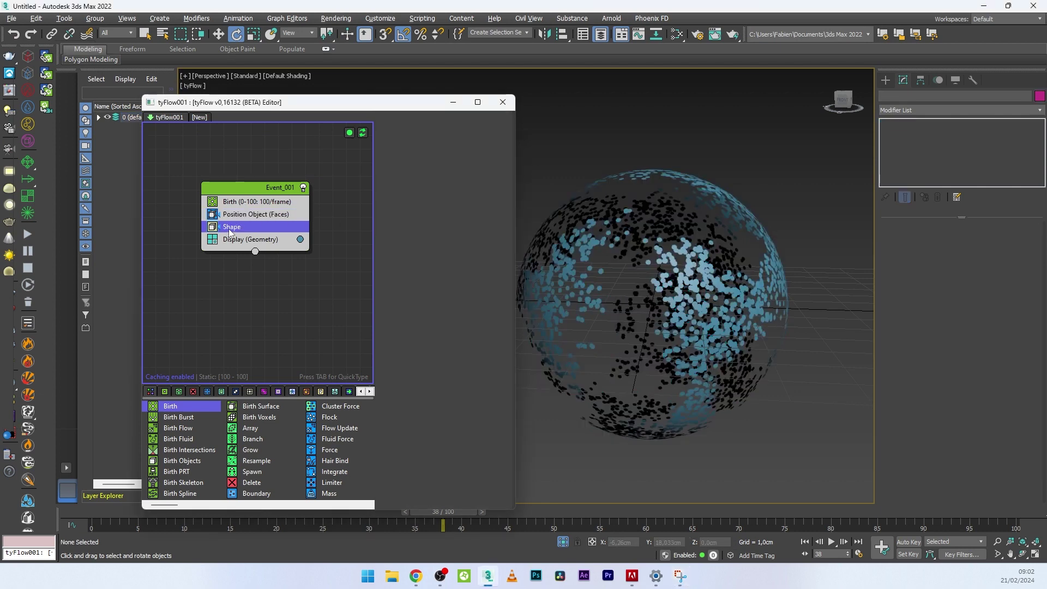
pyautogui.press('Tab')
pyautogui.write('fuse')
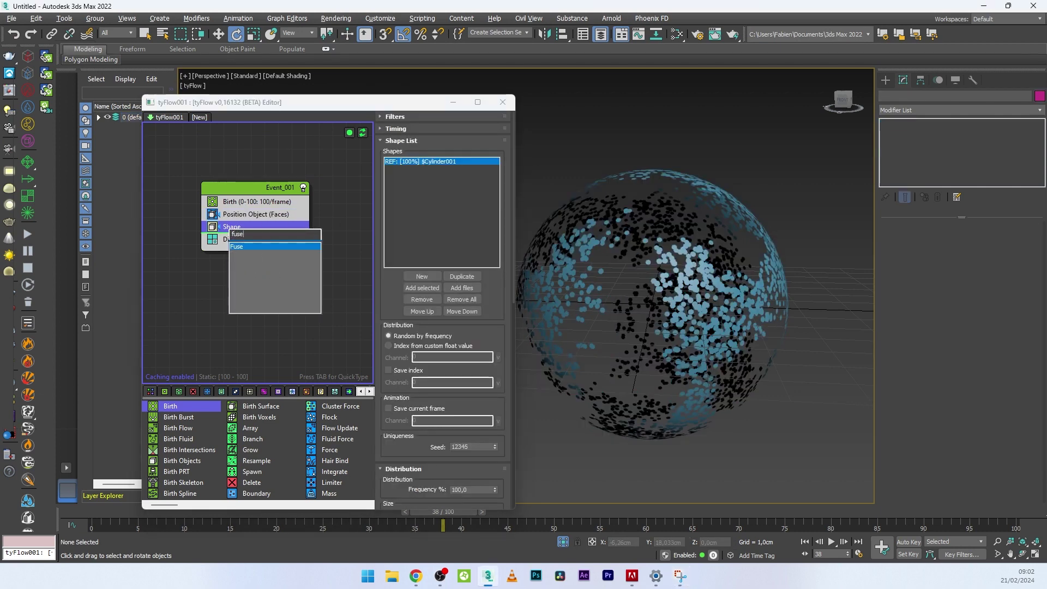
pyautogui.press('Return')
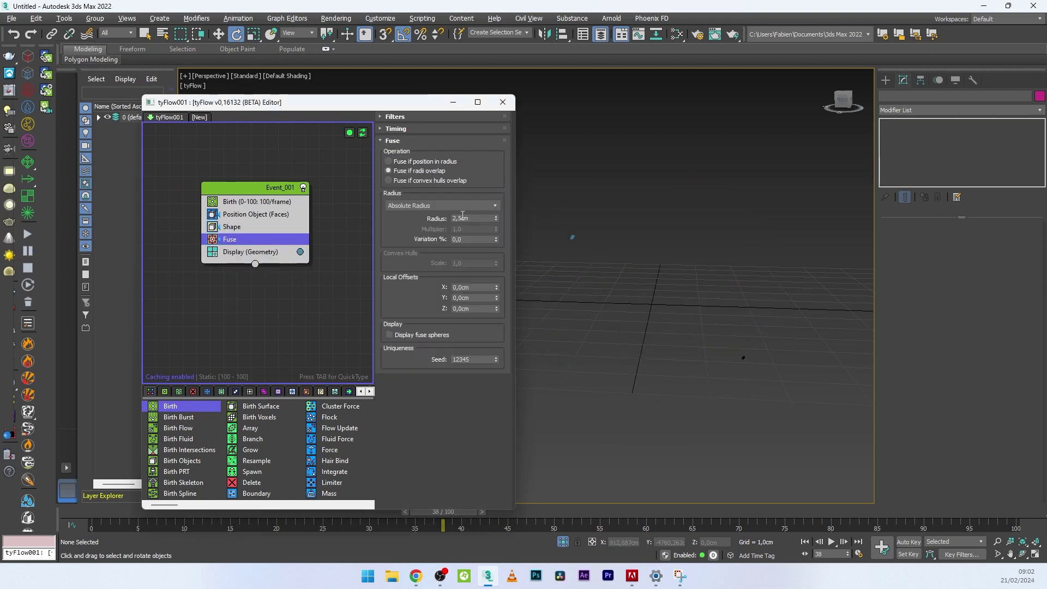
pyautogui.click(472, 218)
pyautogui.click(404, 206)
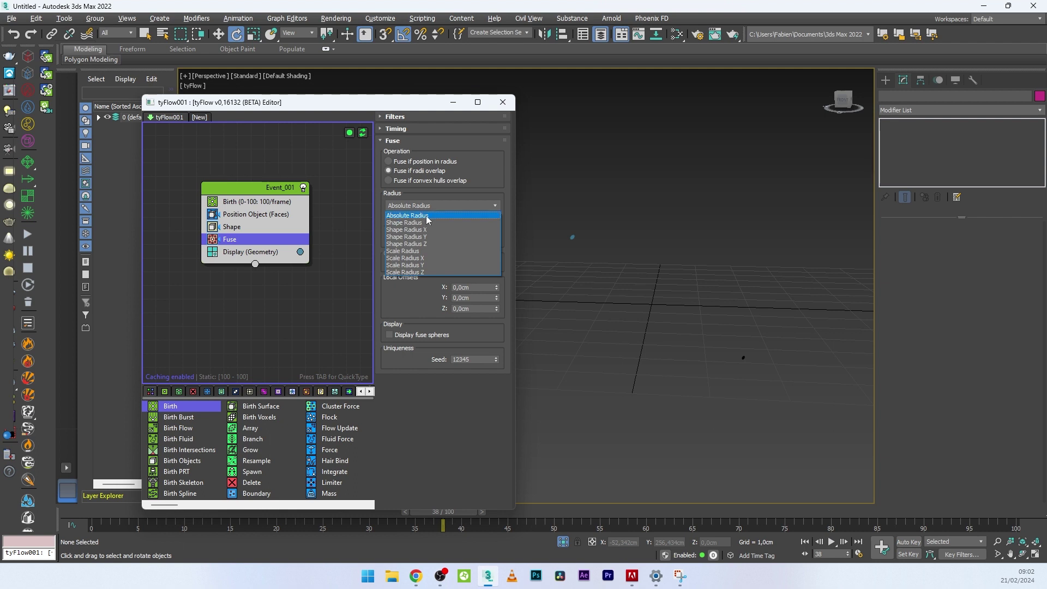
pyautogui.click(404, 222)
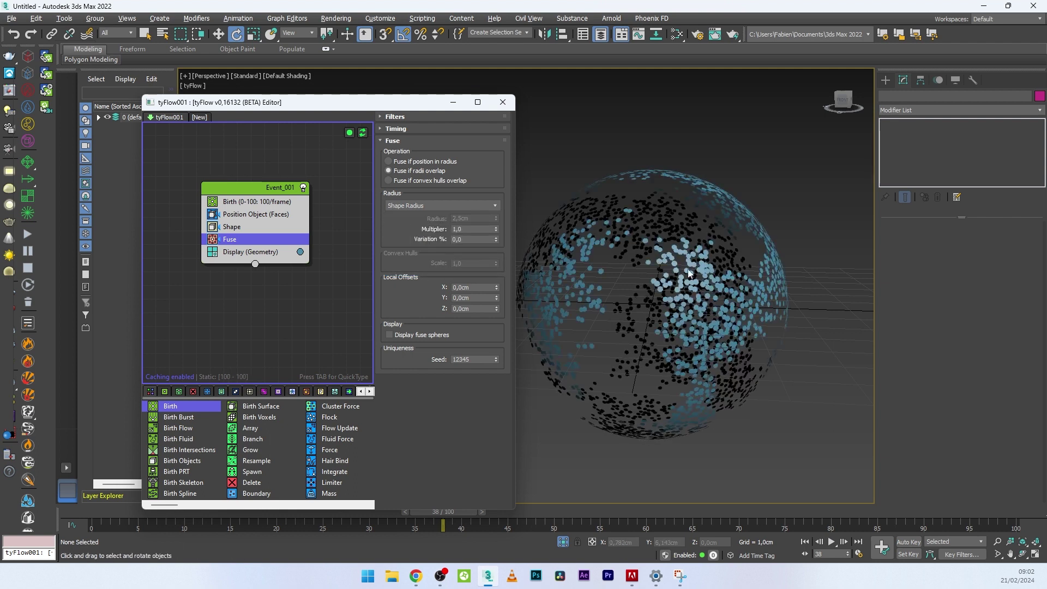
# Try Fuse radius multipliers of 0,5, 2 and 1,2, then settle on 1,5 and check the particle spacing on the sphere.
pyautogui.click(469, 229)
pyautogui.write('0,5')
pyautogui.press('Return')
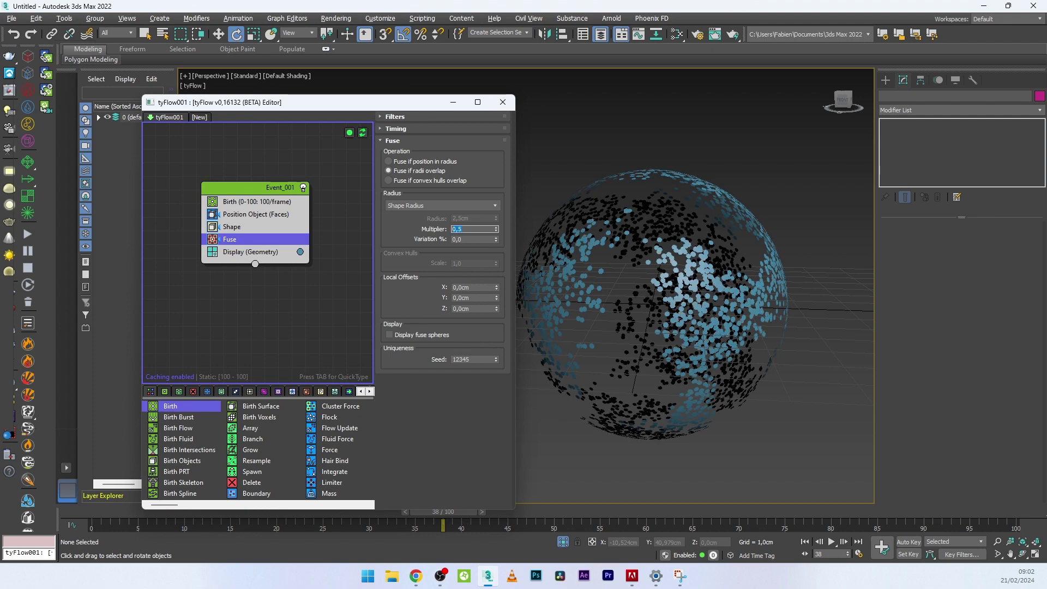
pyautogui.write('2')
pyautogui.press('Return')
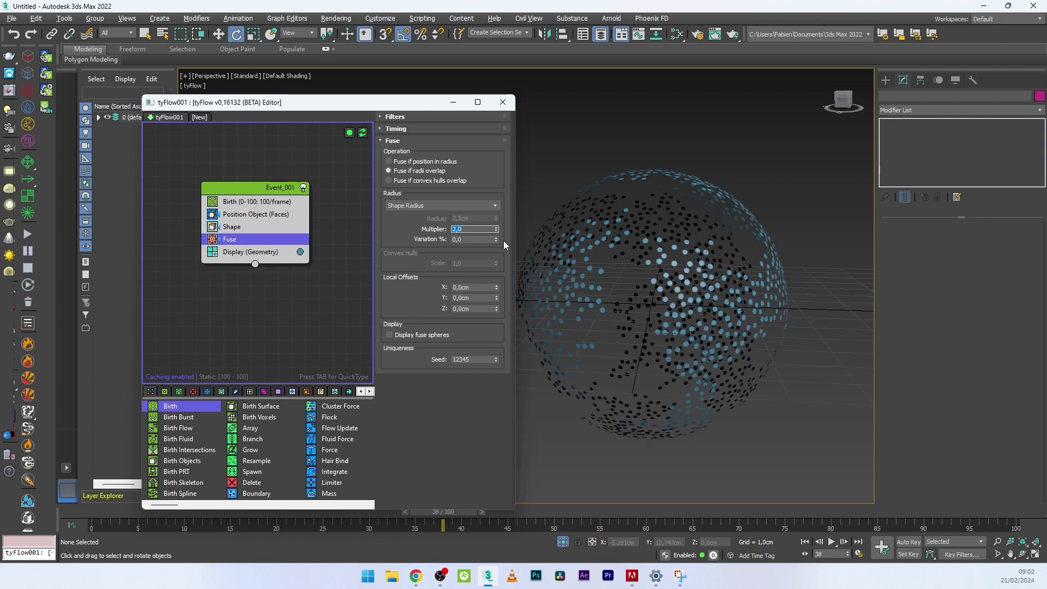
pyautogui.write('1,2')
pyautogui.press('Return')
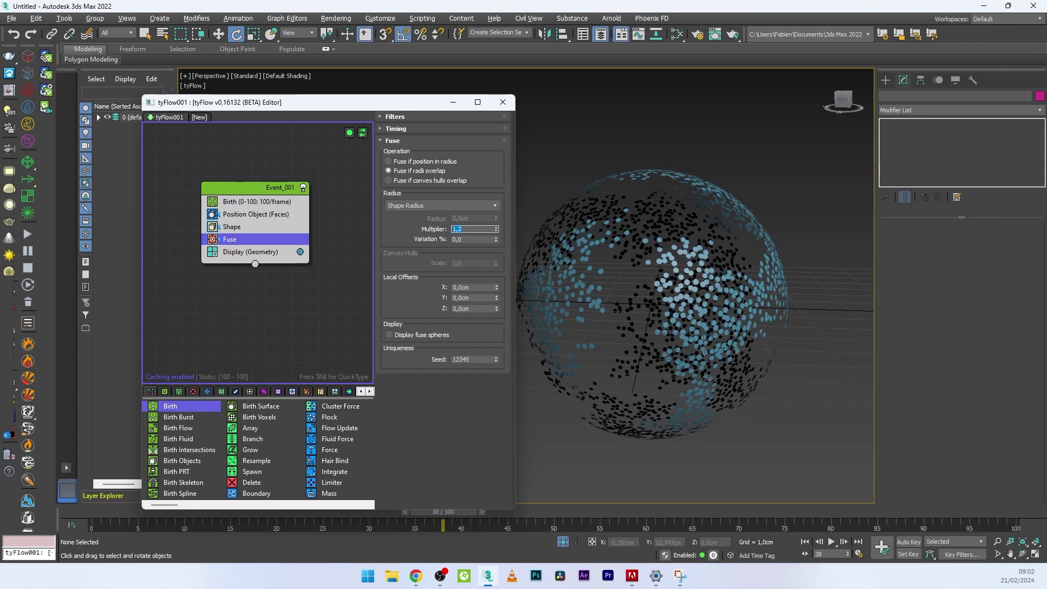
pyautogui.write('1,5')
pyautogui.press('Return')
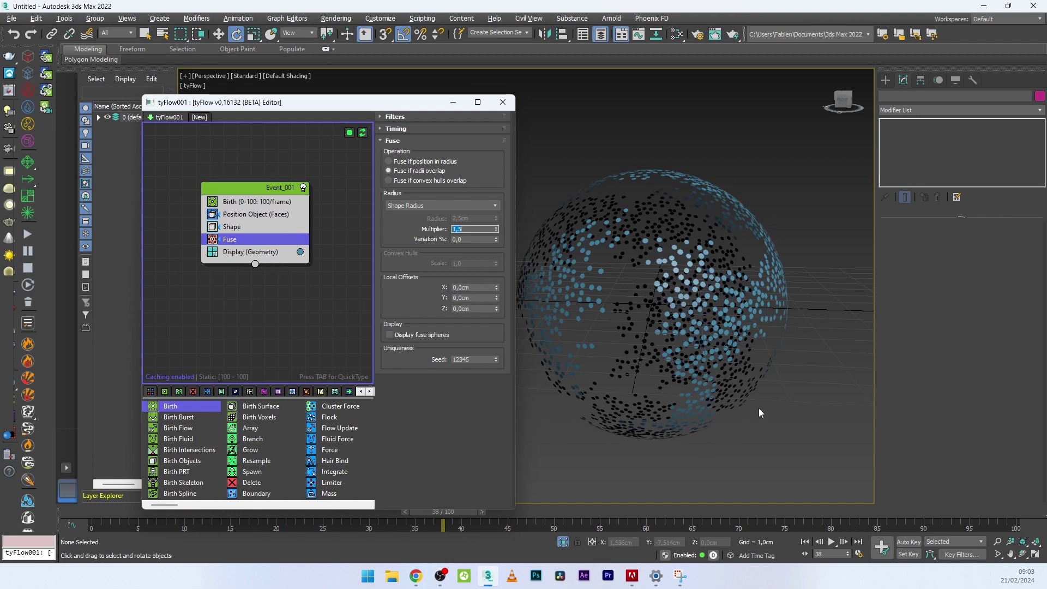
pyautogui.keyDown('alt'); pyautogui.moveTo(666, 322); pyautogui.dragTo(640, 298, button='middle'); pyautogui.keyUp('alt')
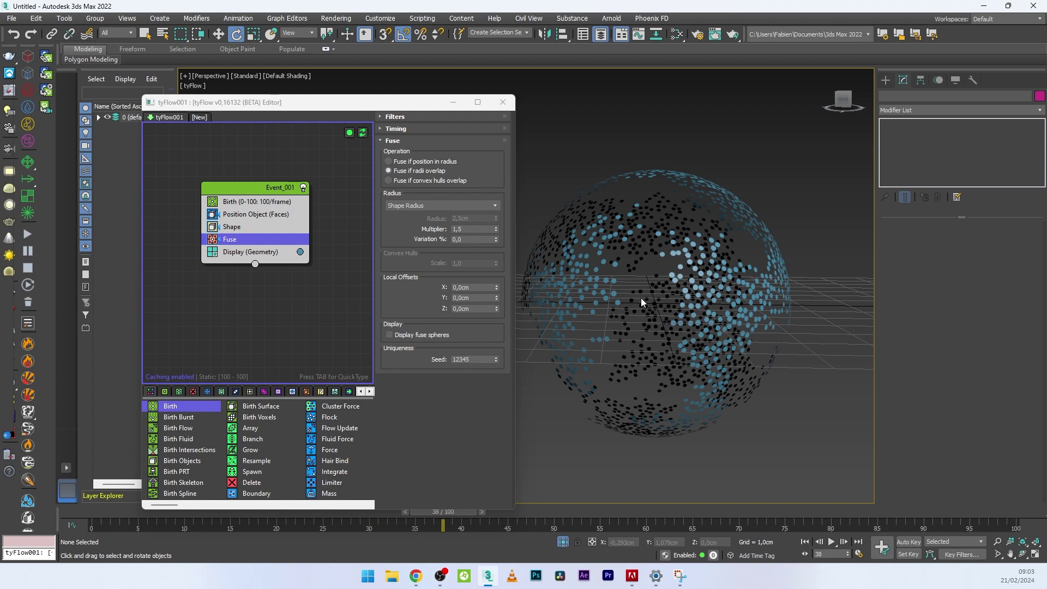
# Add a Custom Properties operator above Position Object and set its timing to Continuous.
pyautogui.click(256, 214)
pyautogui.press('Tab')
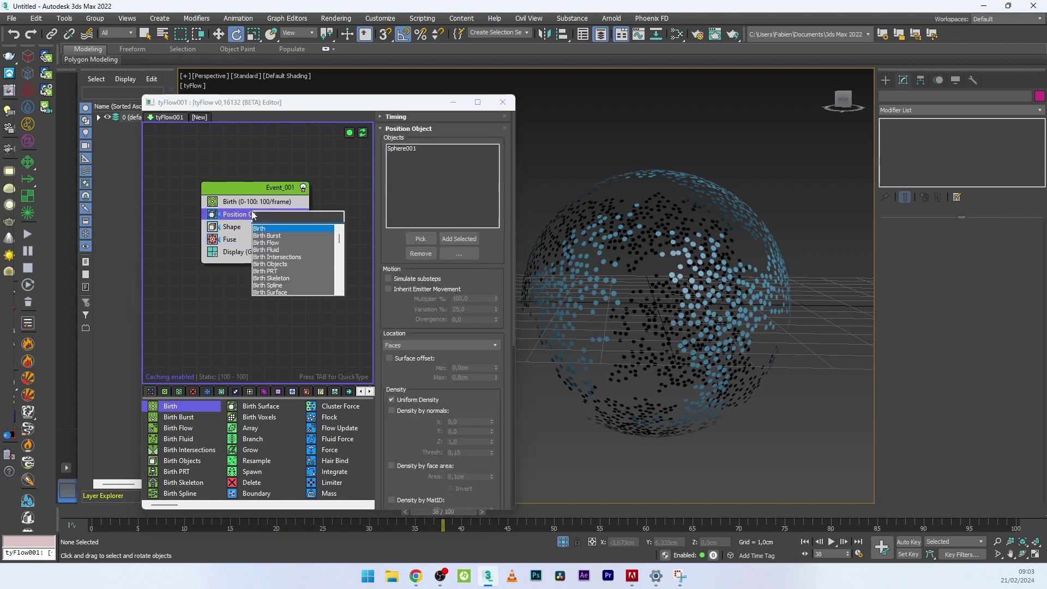
pyautogui.write('cus')
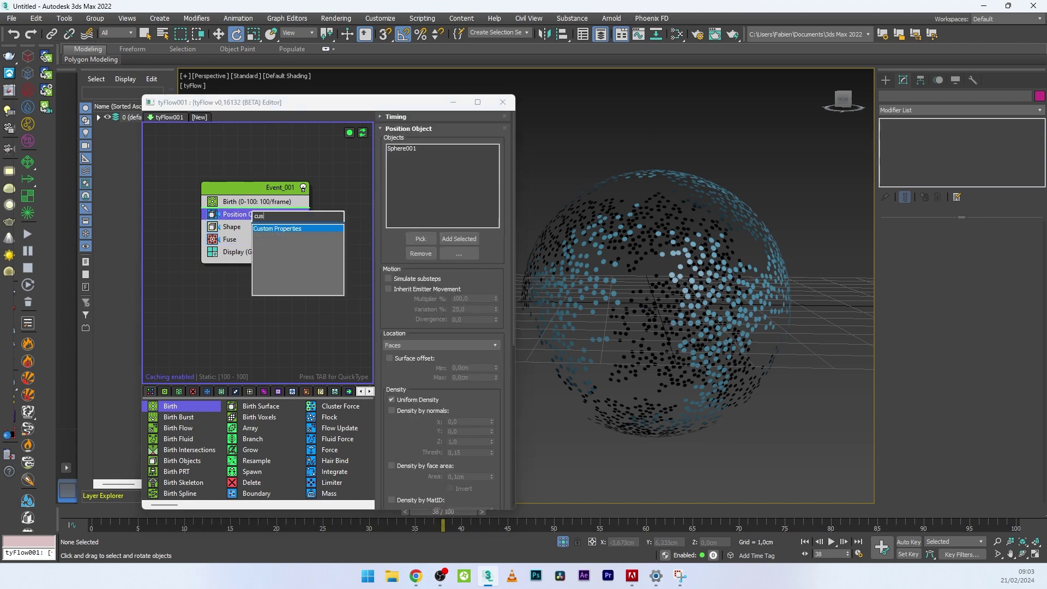
pyautogui.click(256, 227)
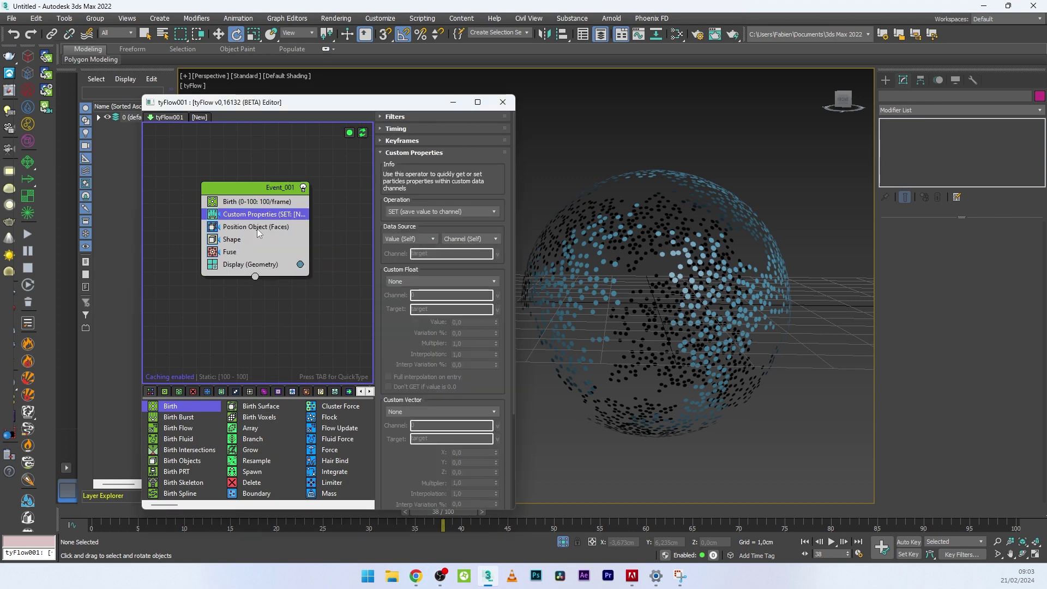
pyautogui.click(453, 129)
pyautogui.click(446, 142)
pyautogui.click(411, 166)
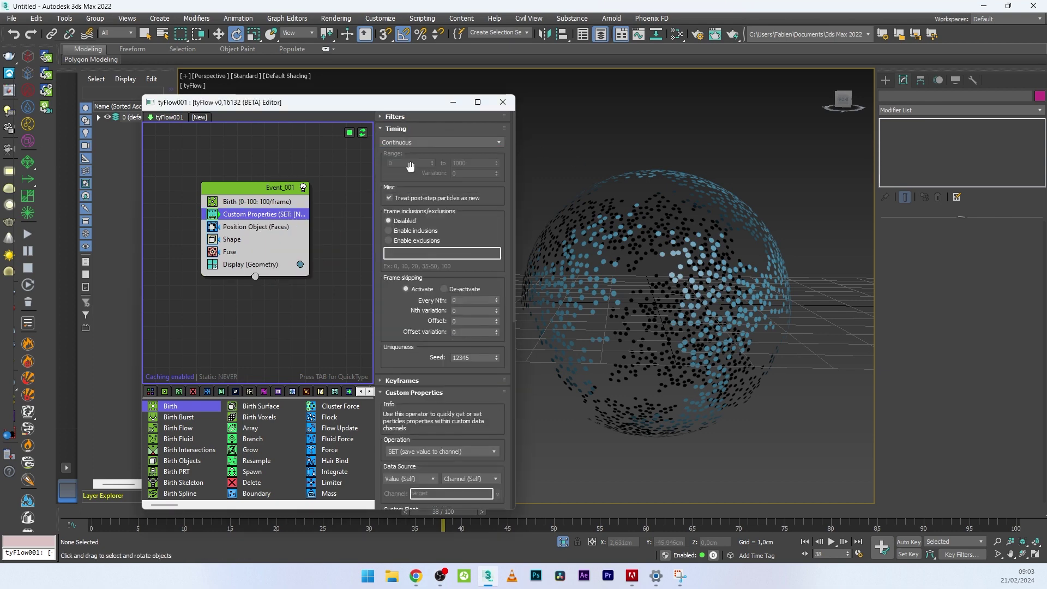
# Set the Custom Properties custom float to Particle Age (frames) and name its channel particle.
pyautogui.scroll(-5, 415, 229)
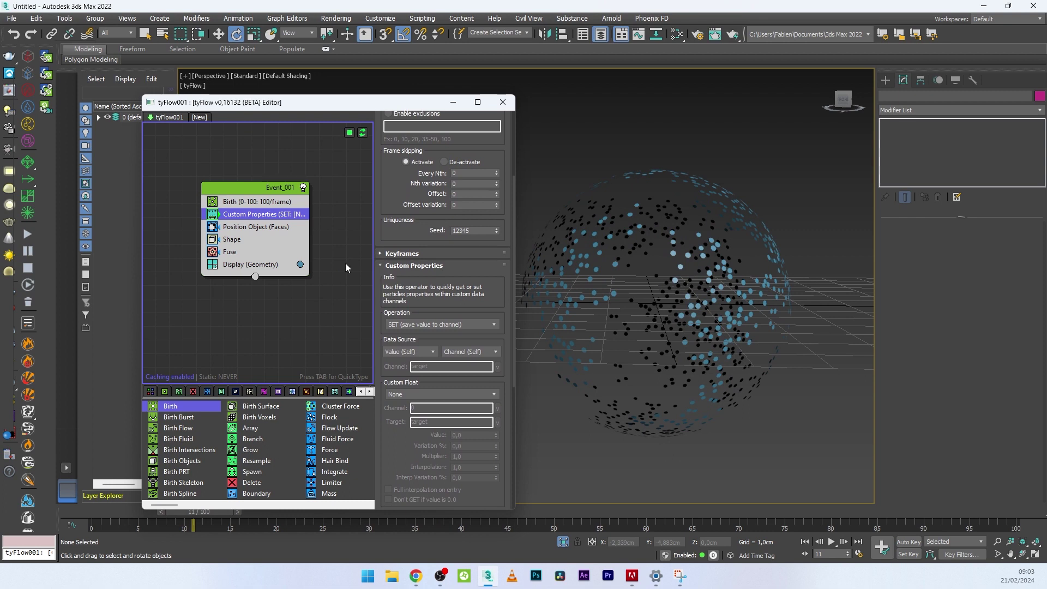
pyautogui.scroll(-2, 423, 288)
pyautogui.click(400, 340)
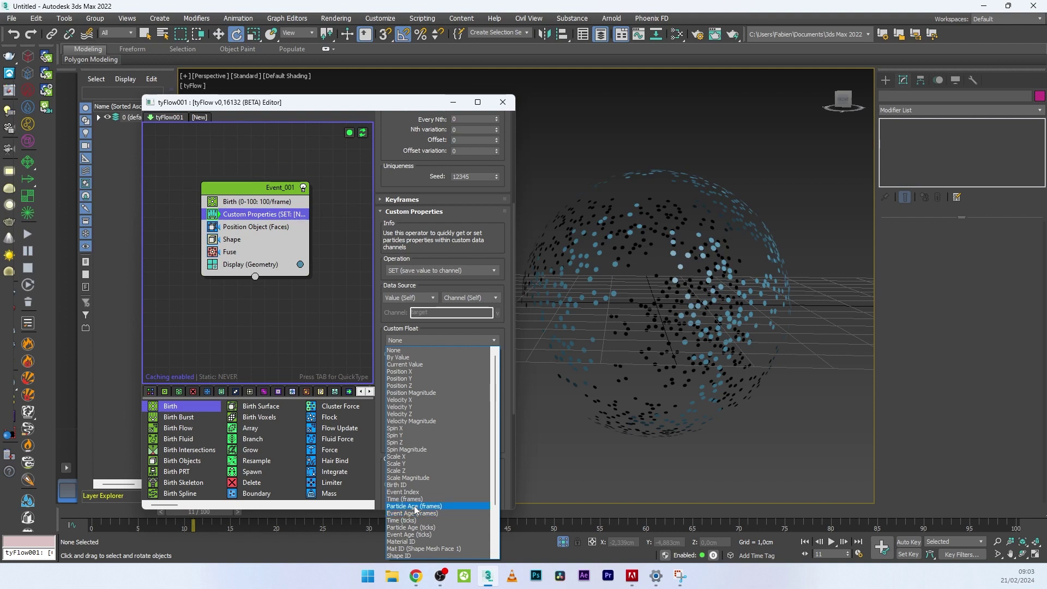
pyautogui.click(406, 506)
pyautogui.doubleClick(428, 354)
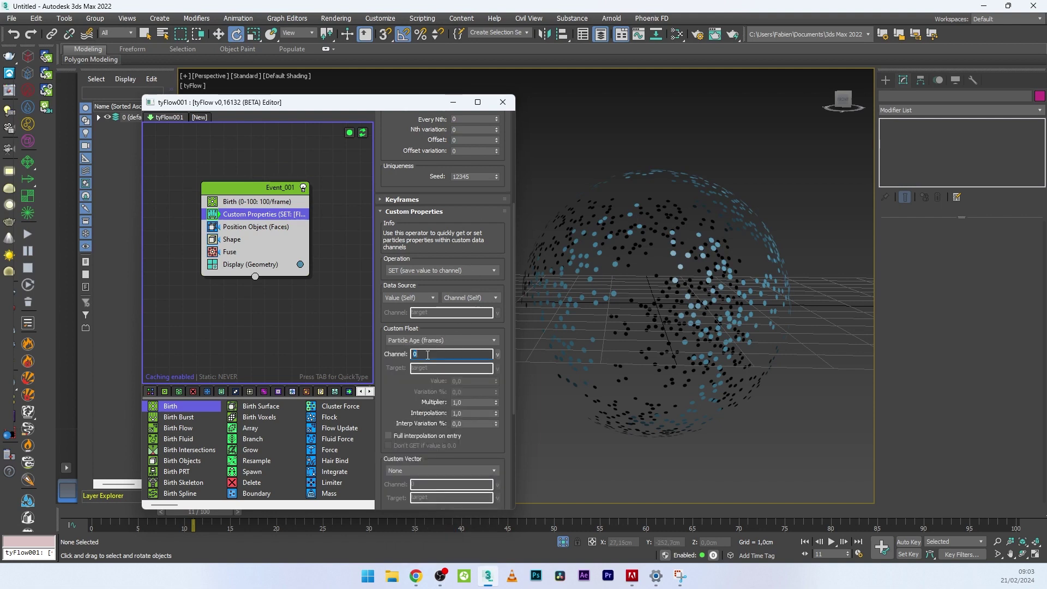
pyautogui.write('particle')
# Add a Mapping operator below Fuse and have it map from the custom float channel particle.
pyautogui.click(247, 252)
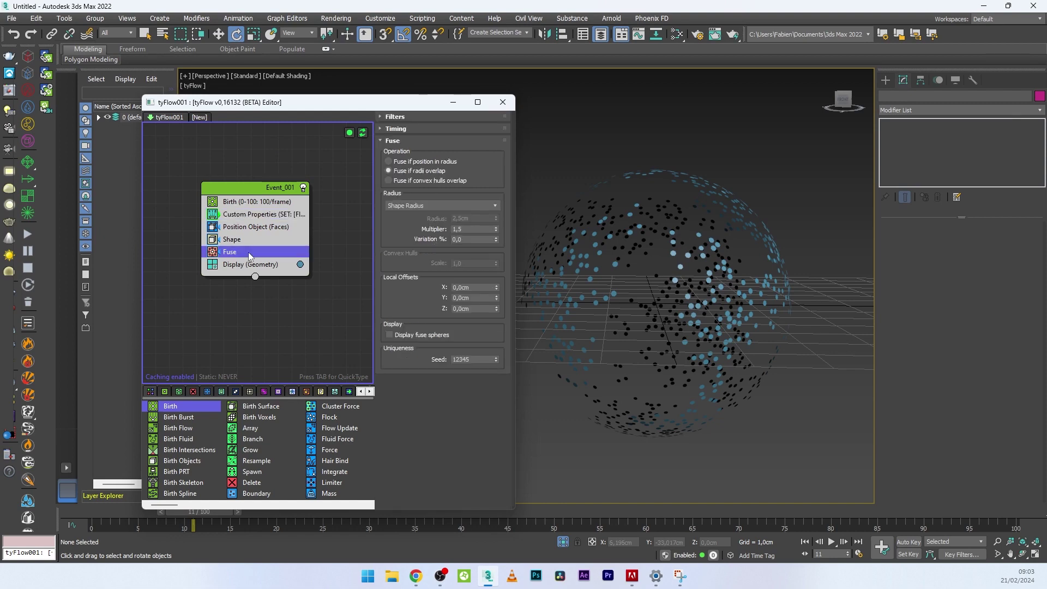
pyautogui.press('Tab')
pyautogui.write('map')
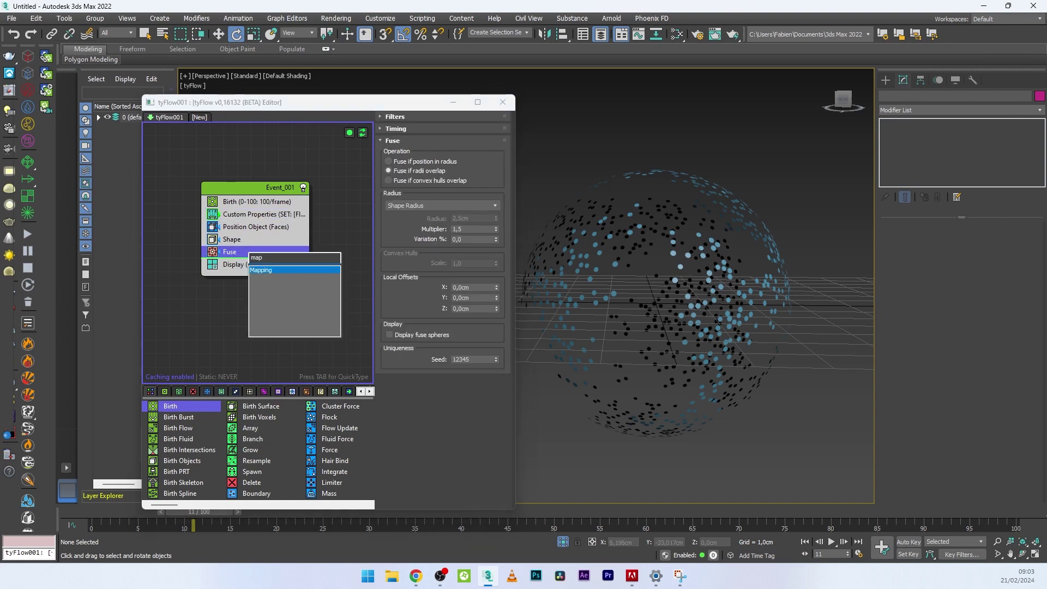
pyautogui.press('Return')
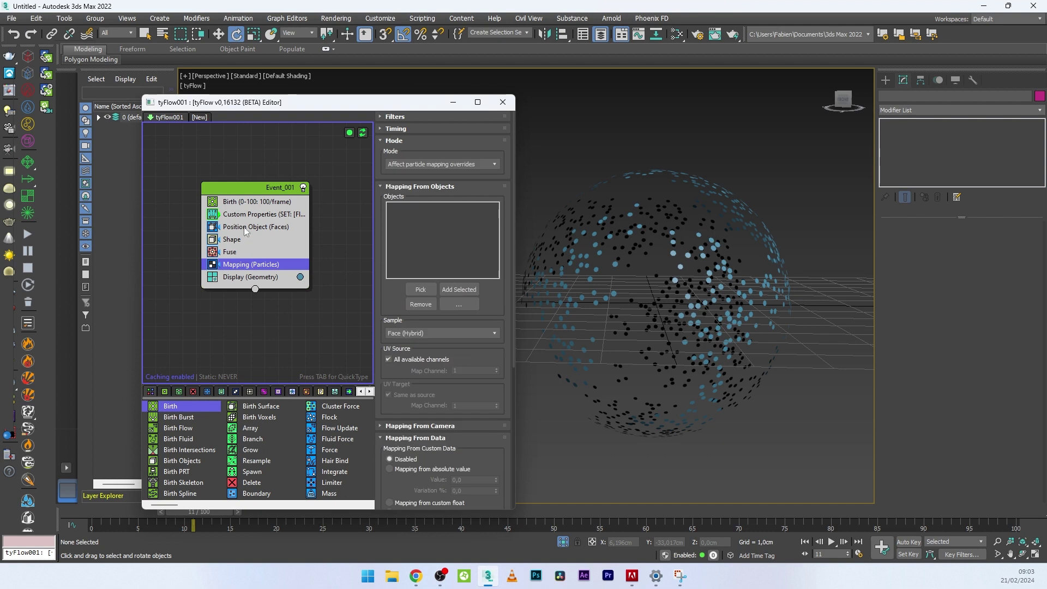
pyautogui.scroll(-5, 428, 397)
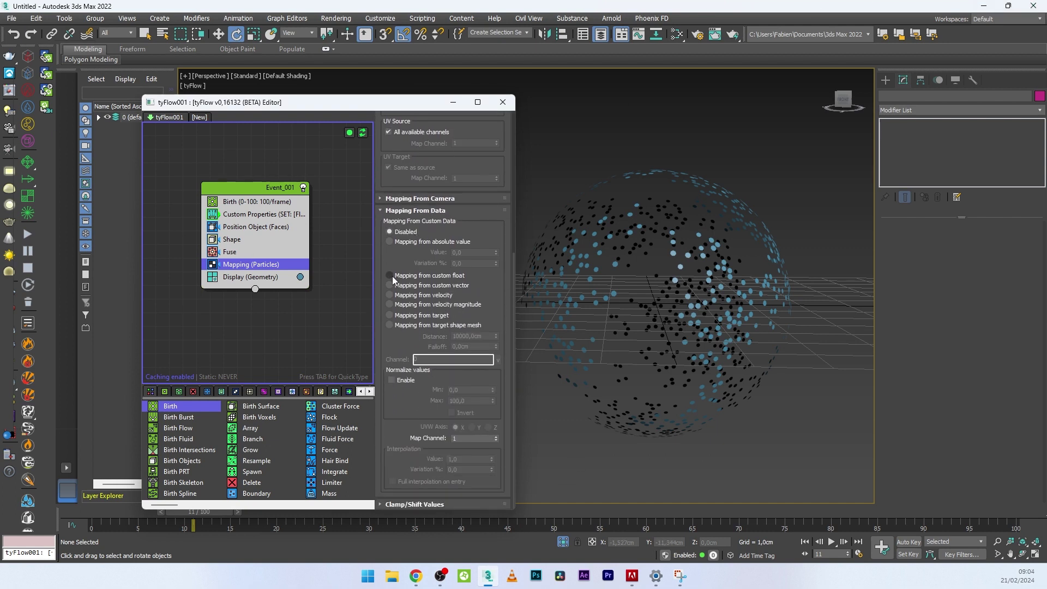
pyautogui.click(435, 276)
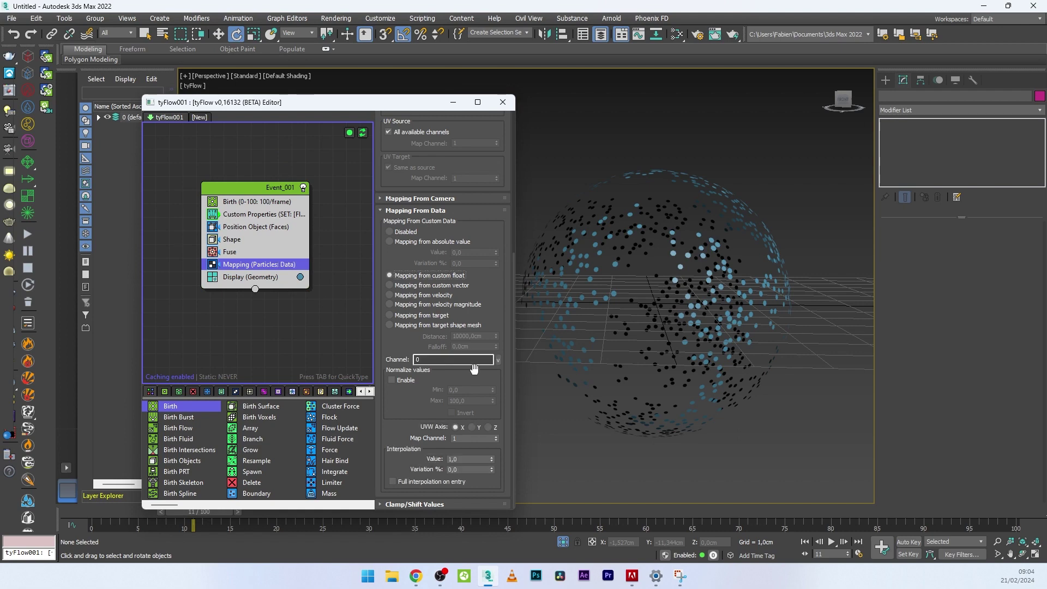
pyautogui.click(497, 361)
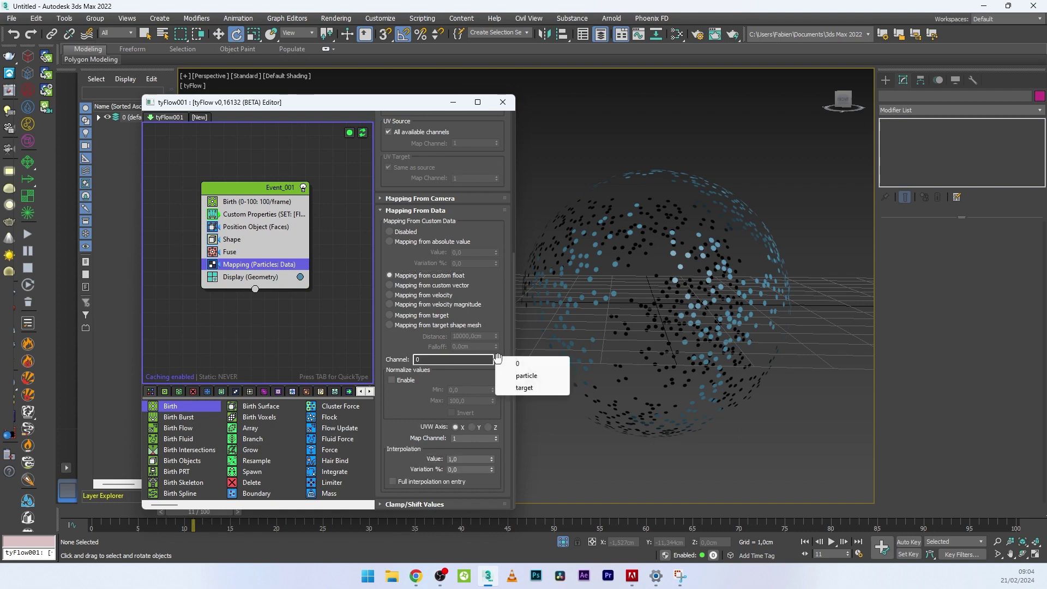
pyautogui.click(541, 377)
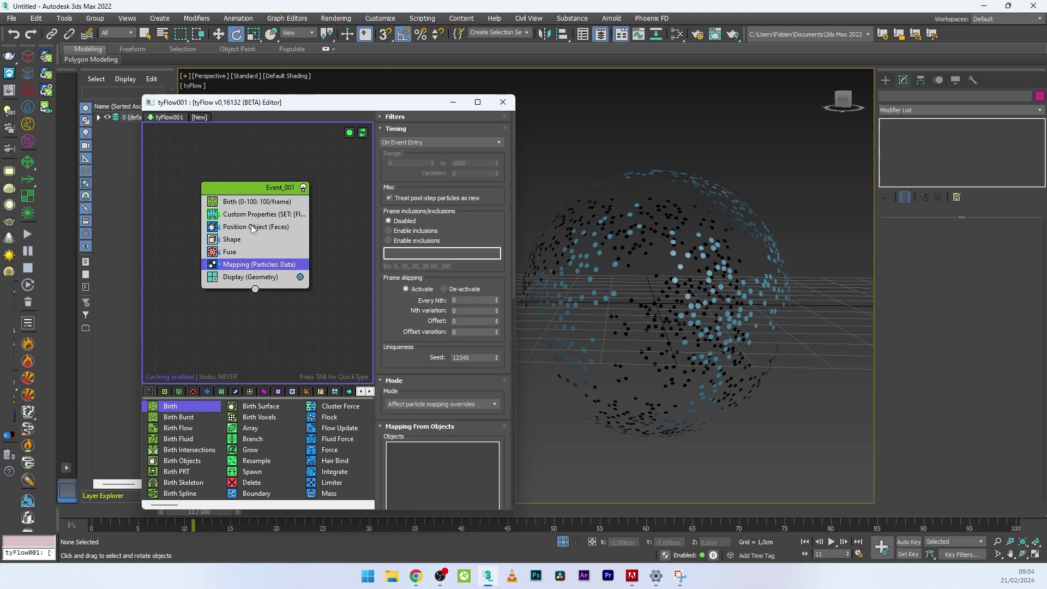
# Set the Mapping operator's timing to Continuous and enable its value normalization.
pyautogui.click(409, 143)
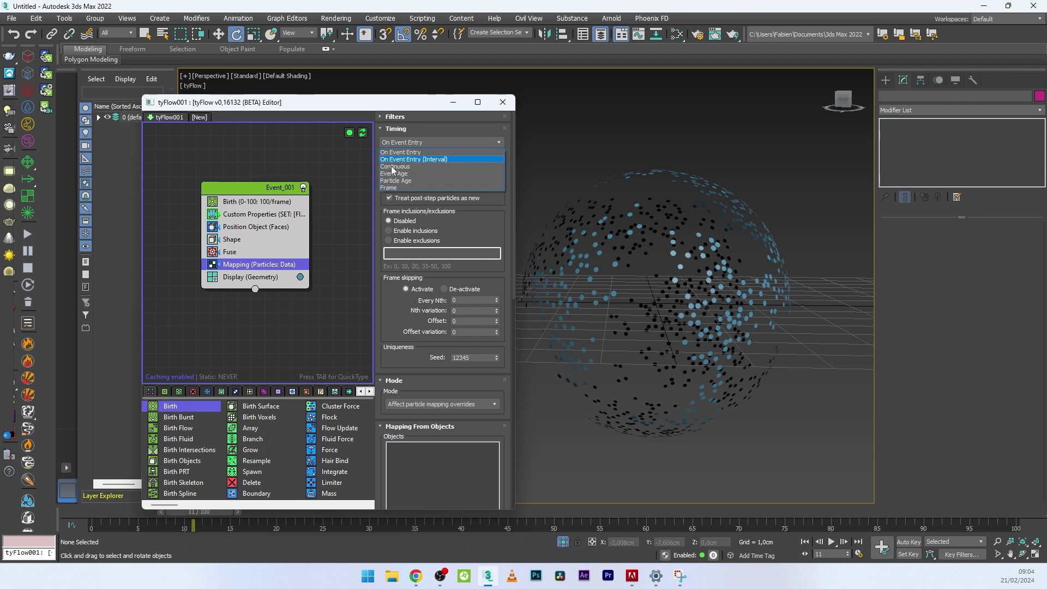
pyautogui.click(403, 166)
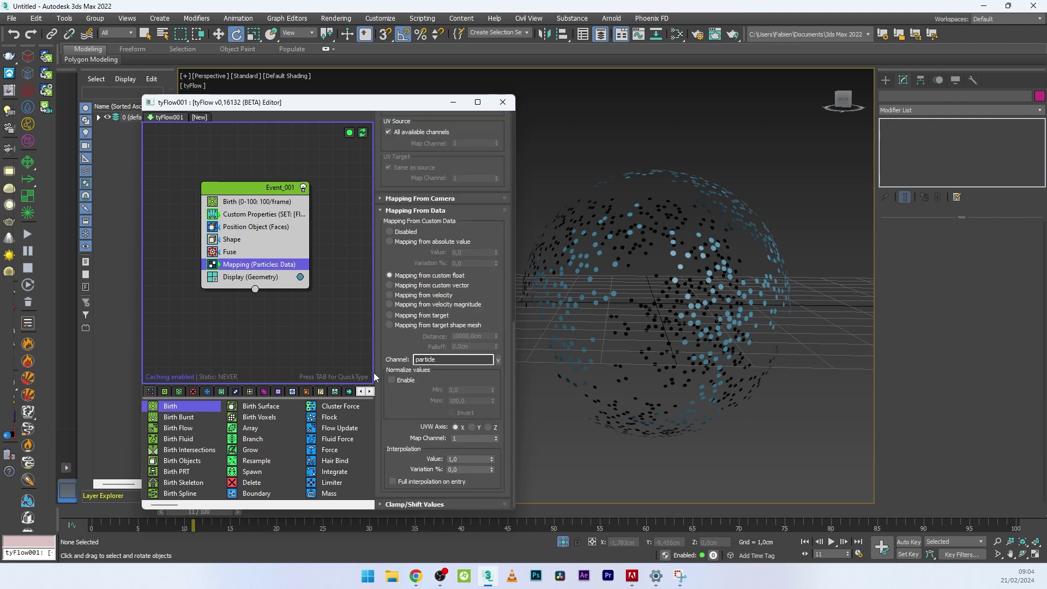
pyautogui.click(391, 380)
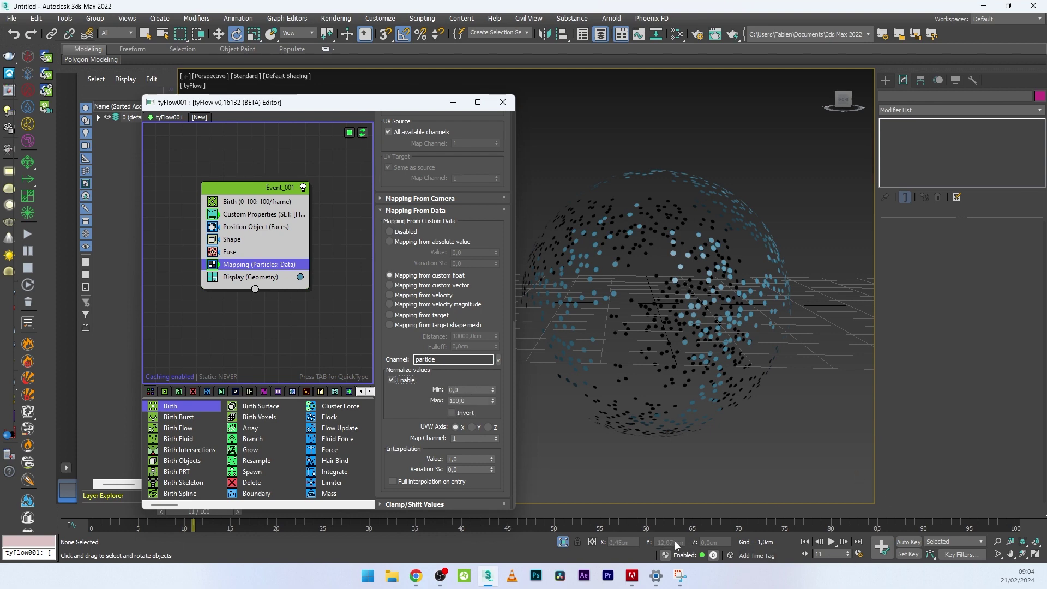
# Extend the animation's end time to 500 and set the Birth operator's end frame to 500.
pyautogui.click(859, 554)
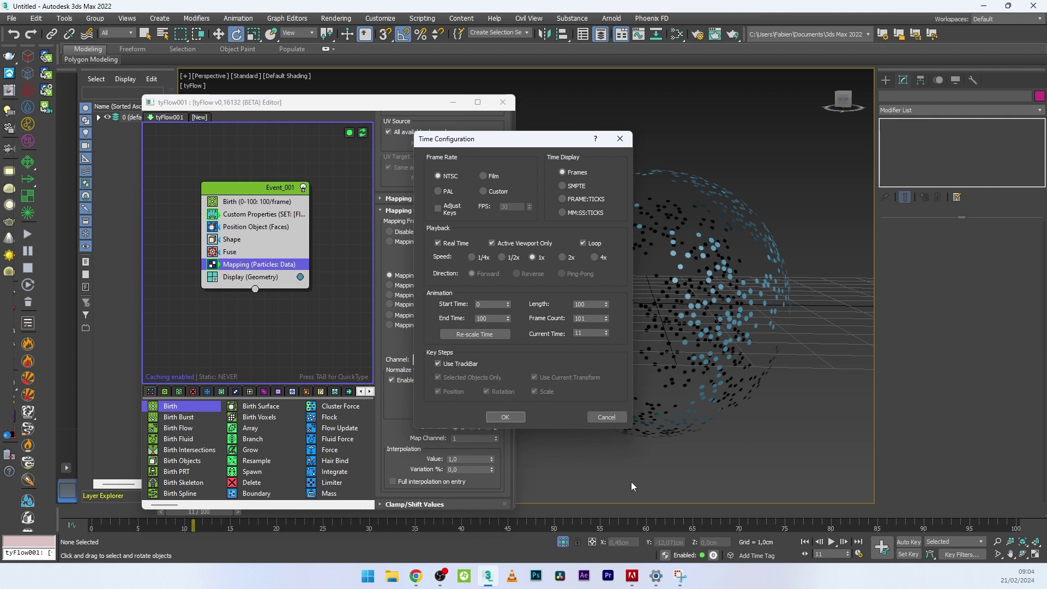
pyautogui.doubleClick(498, 319)
pyautogui.click(510, 418)
pyautogui.click(266, 202)
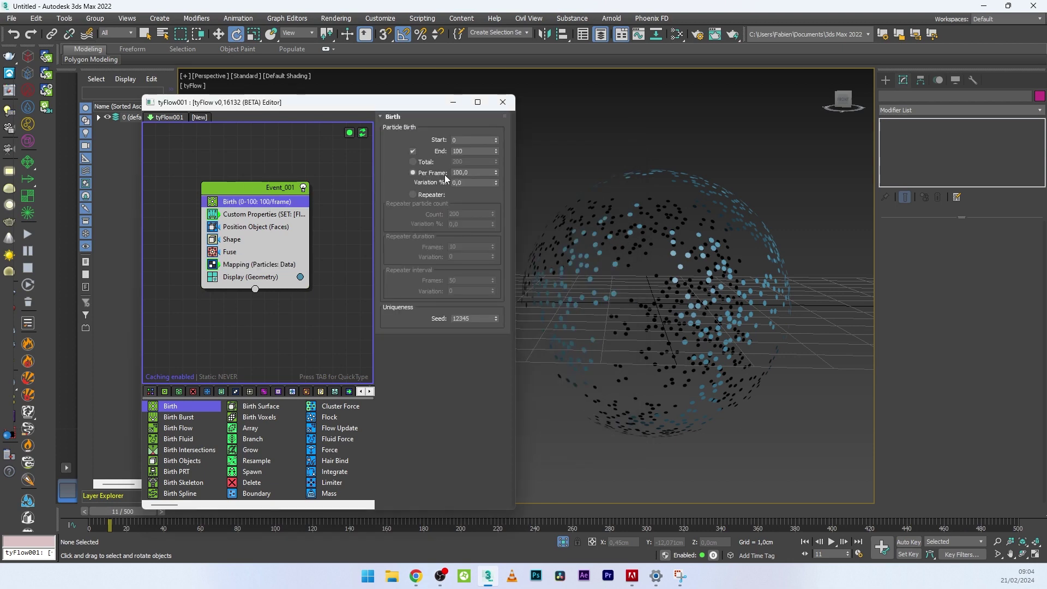
pyautogui.doubleClick(476, 151)
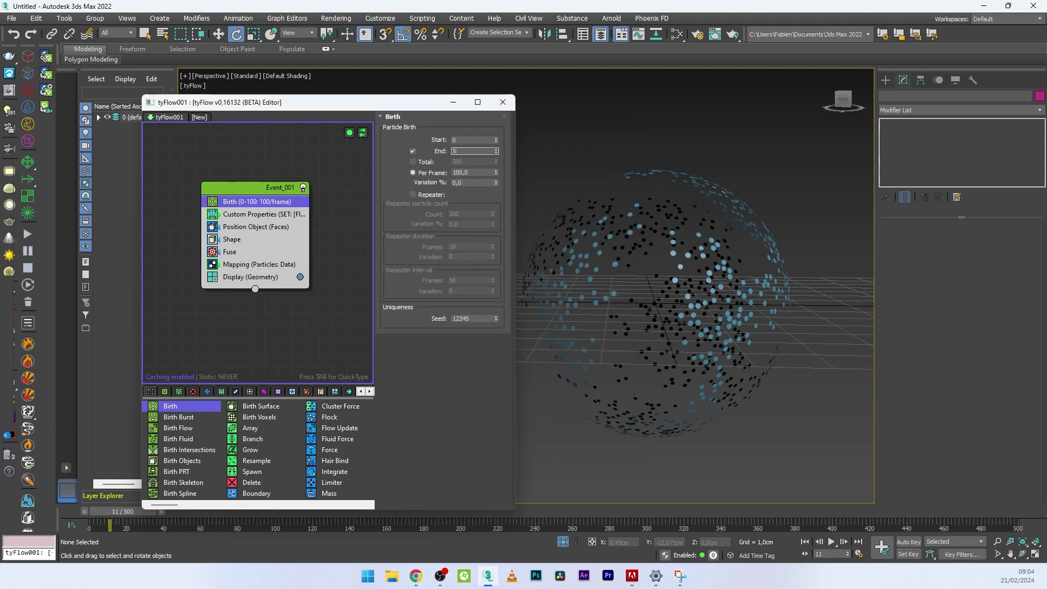
# Set the Mapping operator's normalization maximum to 500.
pyautogui.click(272, 266)
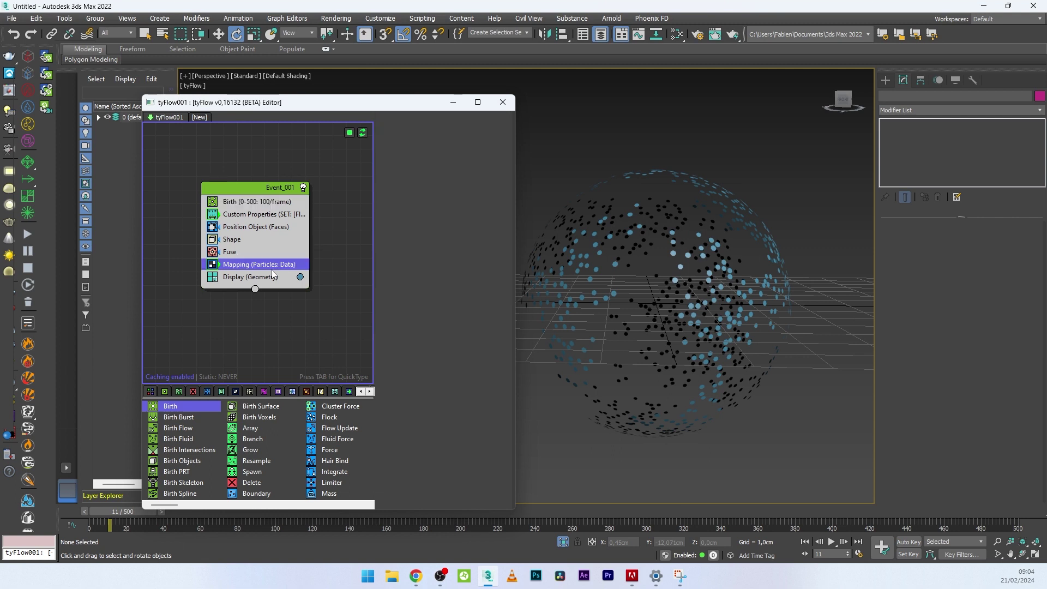
pyautogui.moveTo(513, 202); pyautogui.dragTo(515, 414)
pyautogui.doubleClick(474, 401)
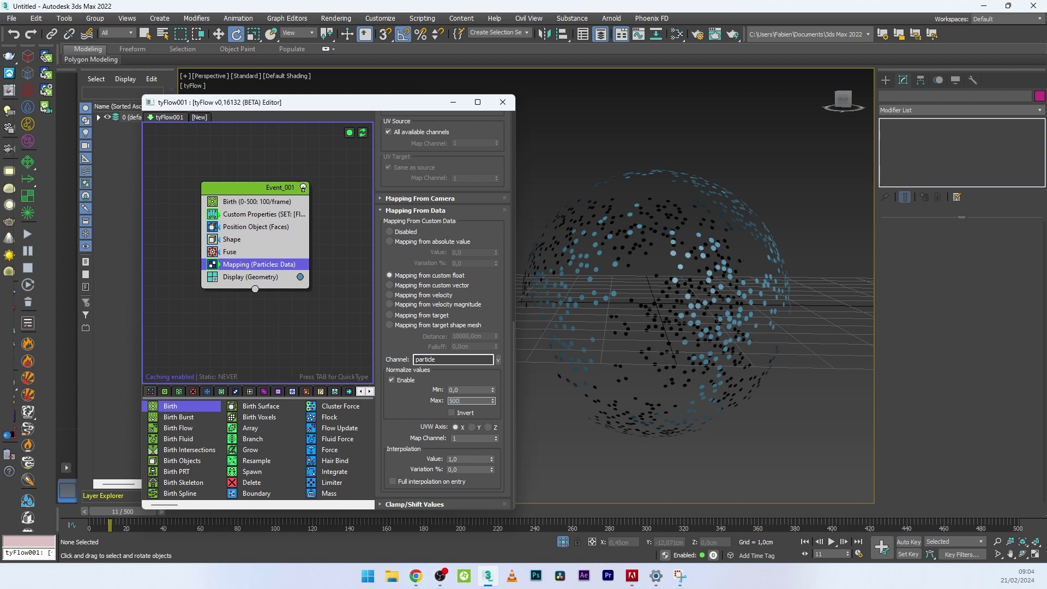
# Open the Slate Material Editor and add a Gradient Ramp map below the Noise map.
pyautogui.click(677, 34)
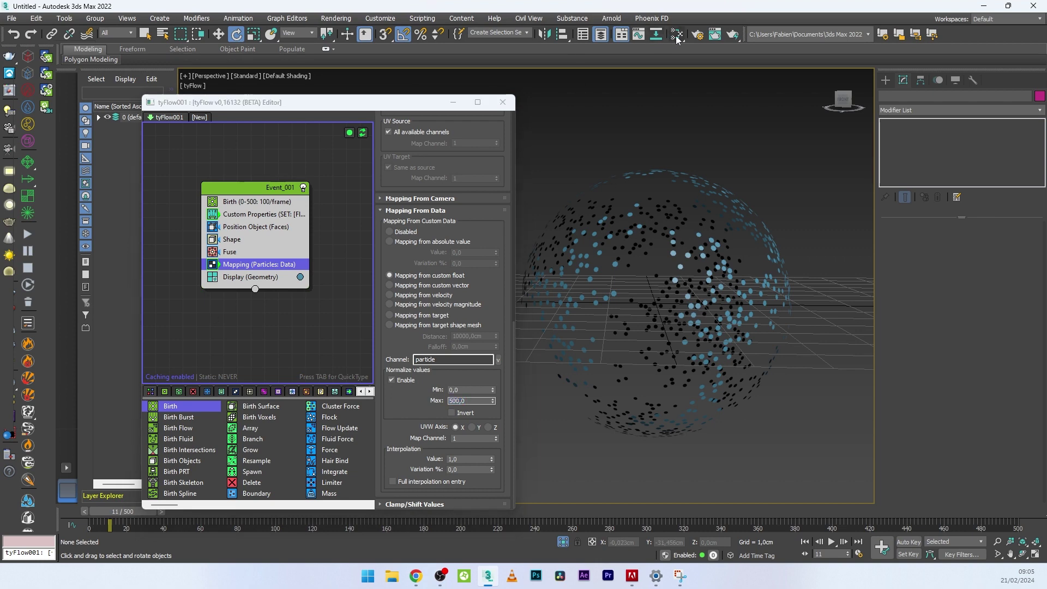
pyautogui.moveTo(245, 101); pyautogui.dragTo(649, 120)
pyautogui.scroll(-5, 532, 275)
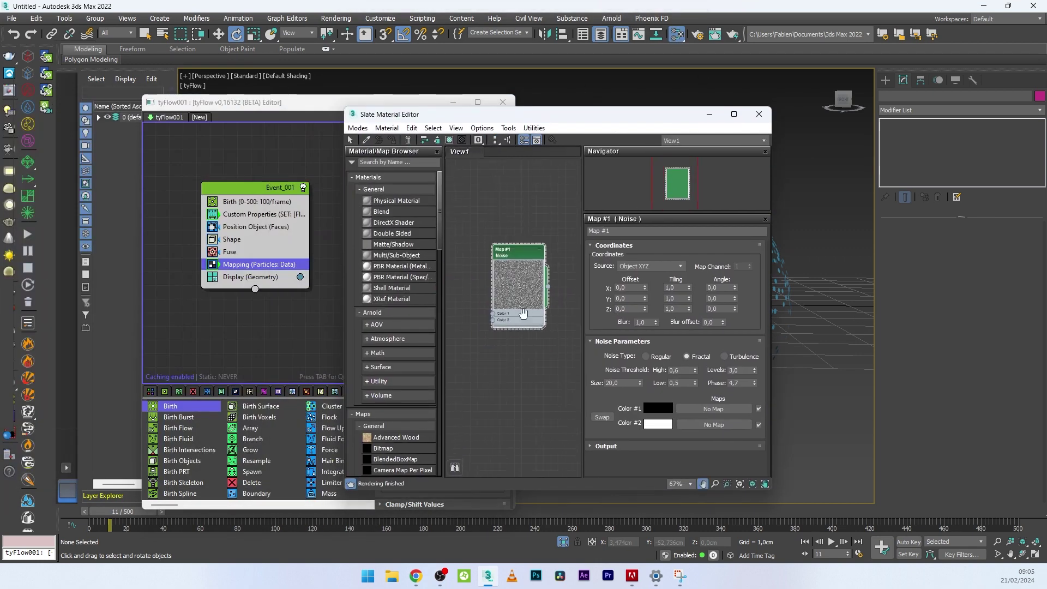
pyautogui.moveTo(521, 313); pyautogui.dragTo(552, 215, button='middle')
pyautogui.rightClick(500, 285)
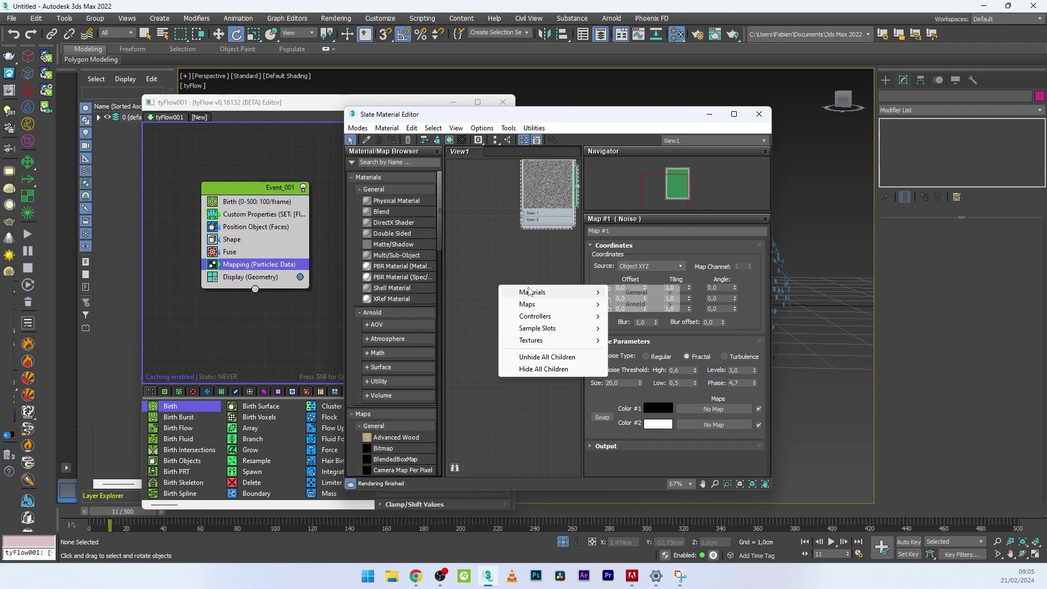
pyautogui.moveTo(555, 309)
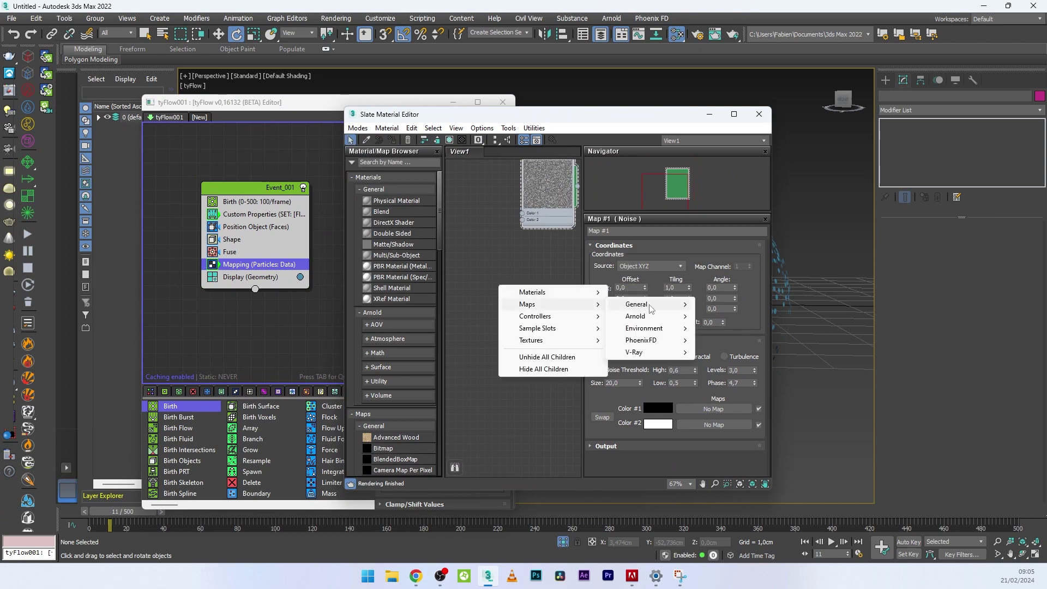
pyautogui.moveTo(644, 305)
pyautogui.click(743, 247)
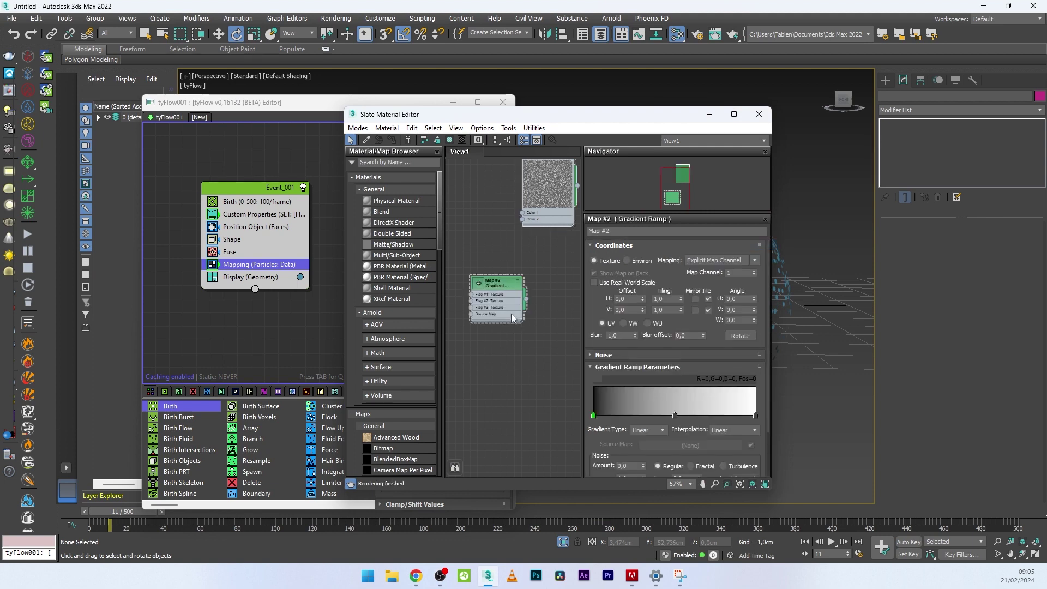
# Colour the gradient ramp's two end flags black and its middle flag at position 50 white.
pyautogui.doubleClick(593, 416)
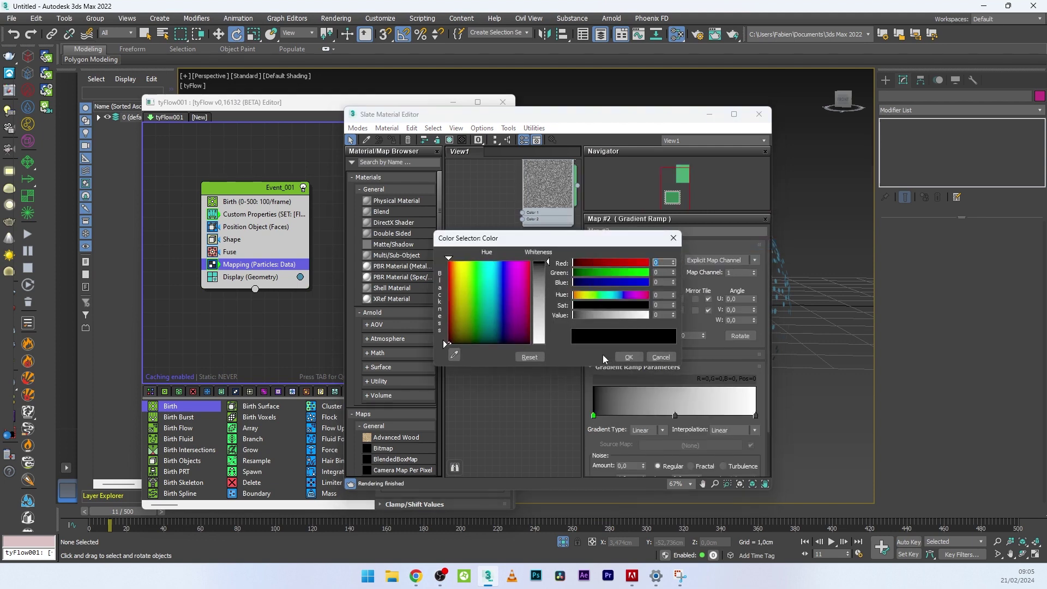
pyautogui.click(628, 356)
pyautogui.doubleClick(755, 416)
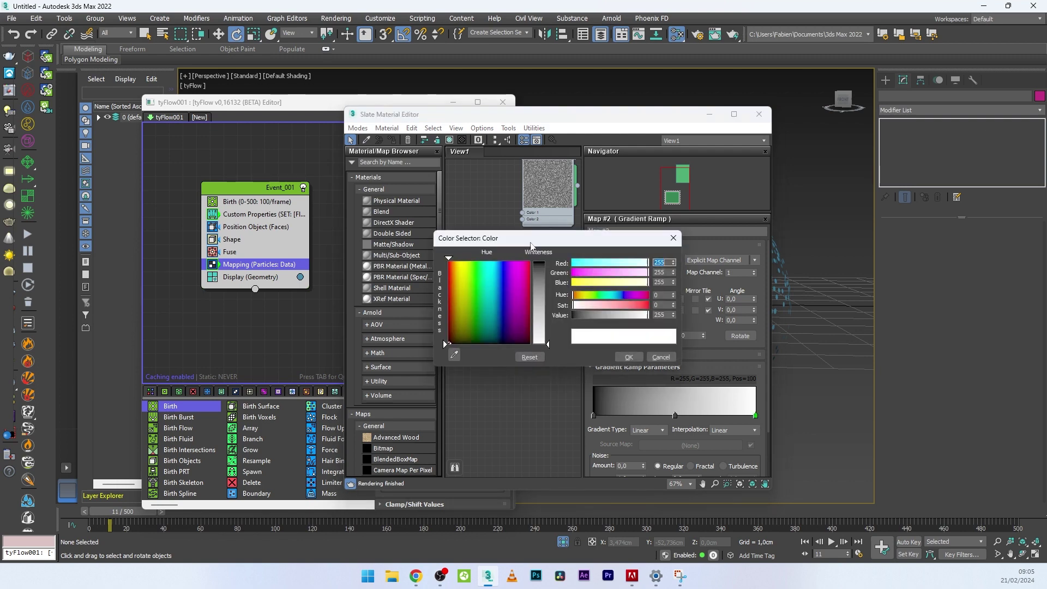
pyautogui.click(541, 262)
pyautogui.click(627, 358)
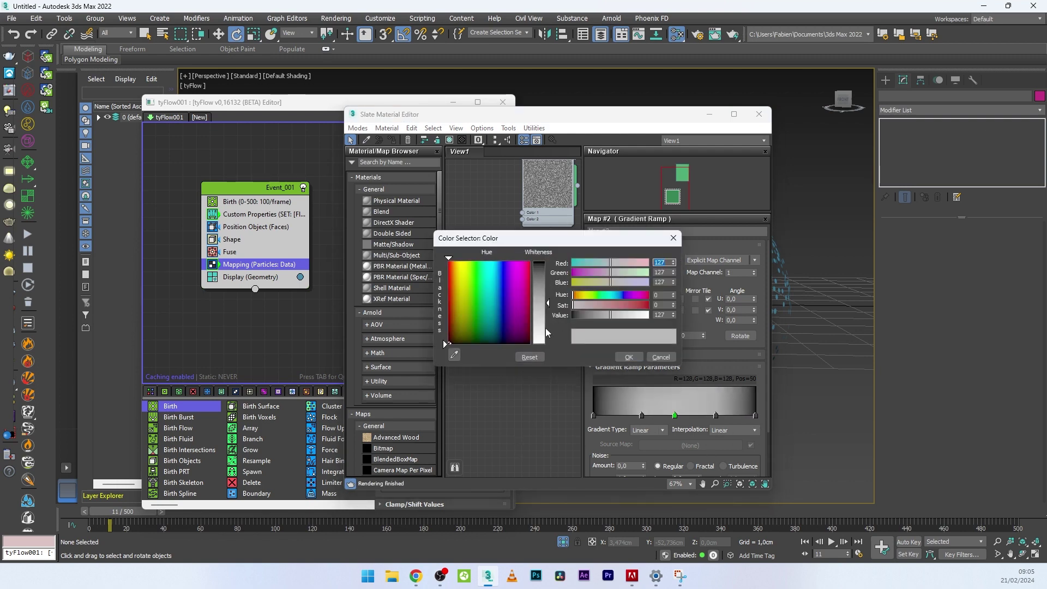
pyautogui.click(529, 357)
pyautogui.click(629, 357)
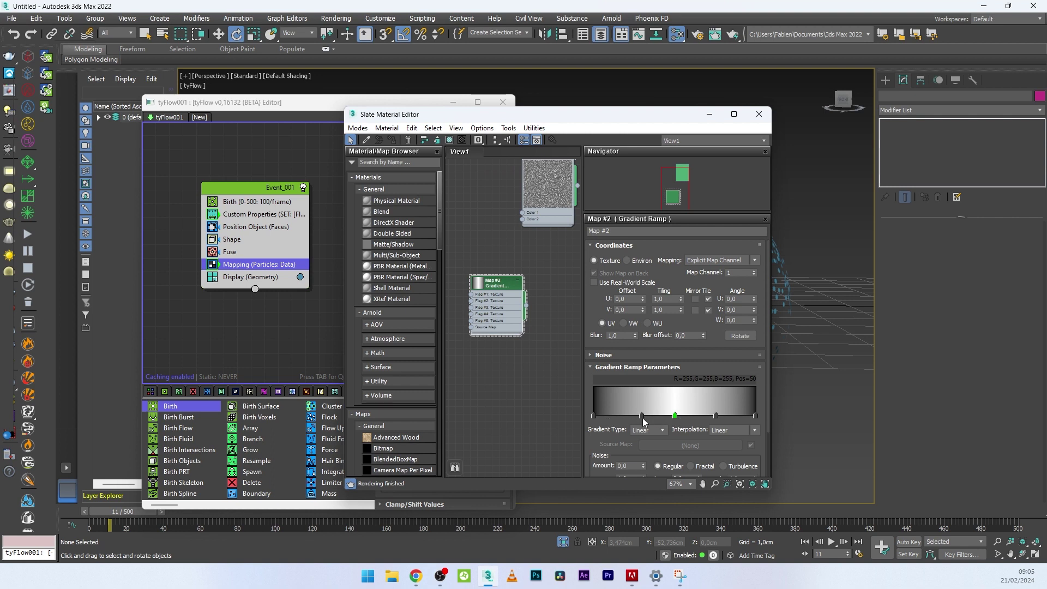
# Move the gradient's first intermediate flag to position 21 with grey 32, and darken the flag at position 75 to grey 25.
pyautogui.moveTo(643, 418)
pyautogui.mouseDown()
pyautogui.moveTo(603, 417)
pyautogui.moveTo(627, 417)
pyautogui.mouseUp()
pyautogui.doubleClick(627, 417)
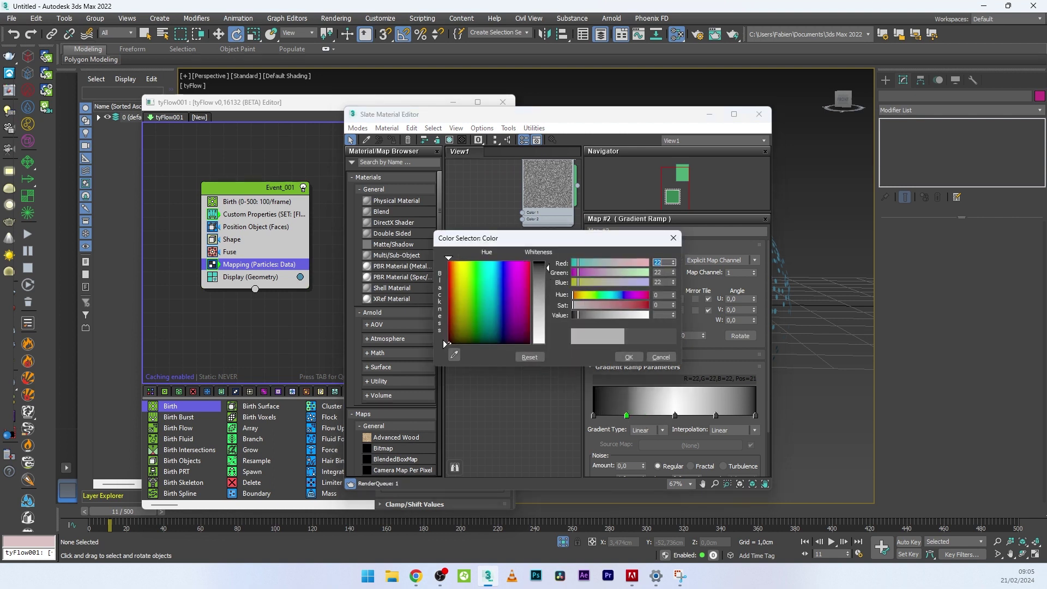
pyautogui.moveTo(578, 316); pyautogui.dragTo(581, 316)
pyautogui.click(625, 356)
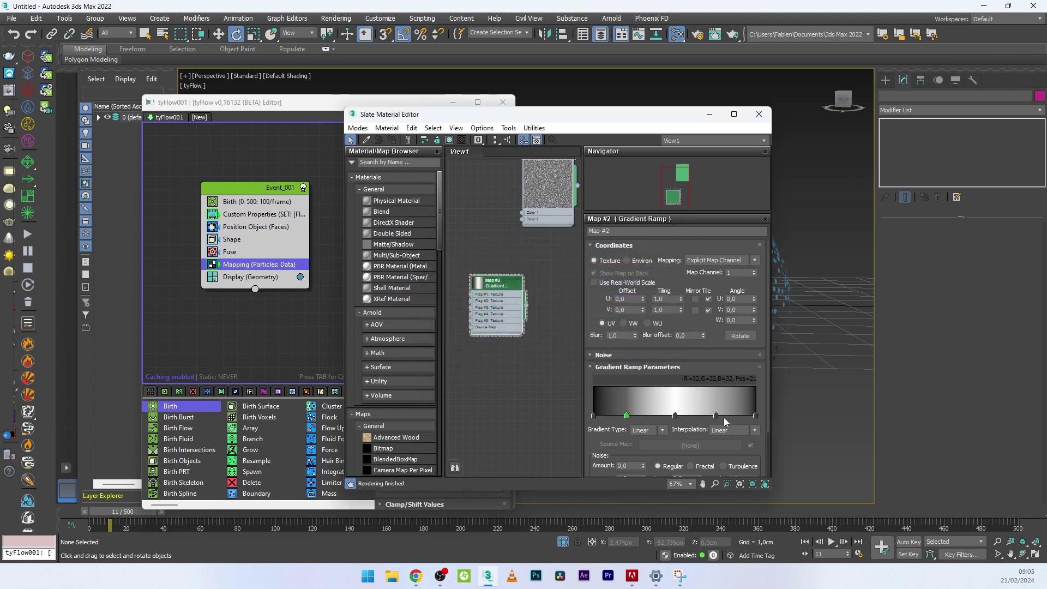
pyautogui.doubleClick(716, 415)
pyautogui.moveTo(548, 280); pyautogui.dragTo(548, 264)
pyautogui.click(629, 356)
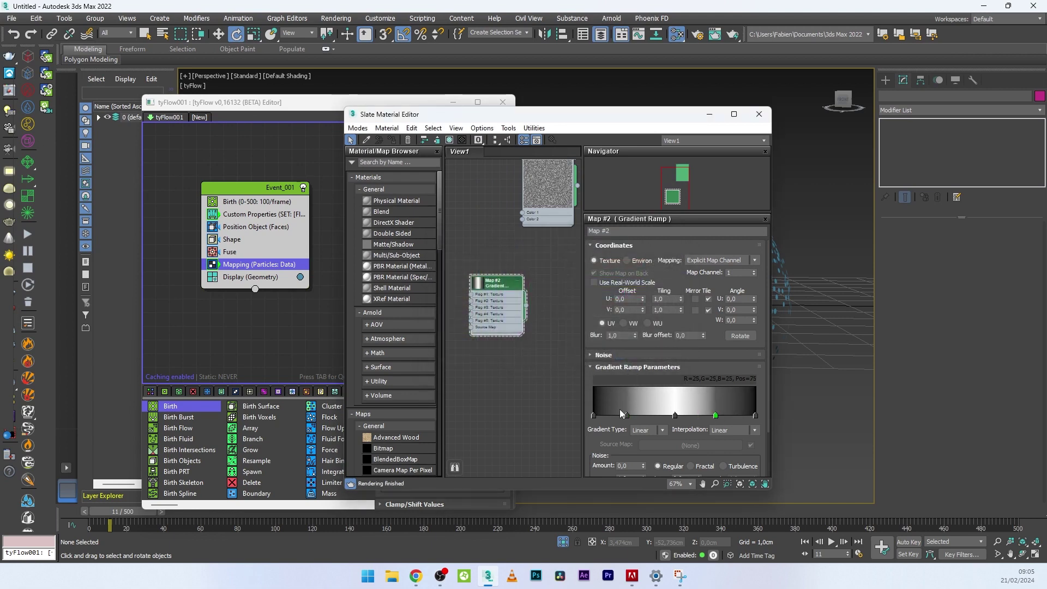
# Darken the flag at position 21 to grey 18 and widen the white centre band, placing its second flag at position 59.
pyautogui.doubleClick(627, 414)
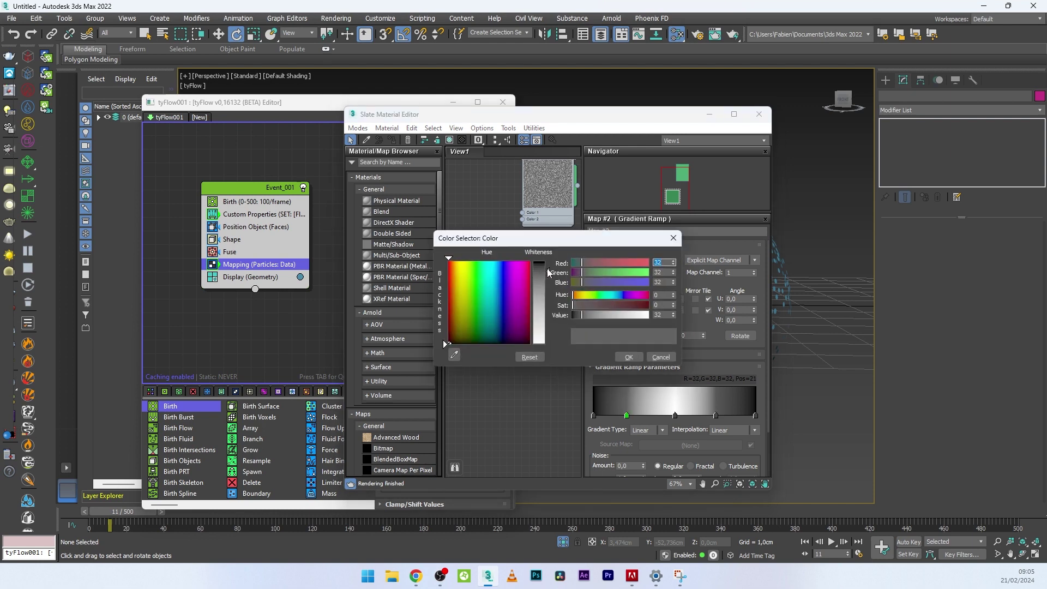
pyautogui.moveTo(548, 272); pyautogui.dragTo(548, 268)
pyautogui.click(629, 356)
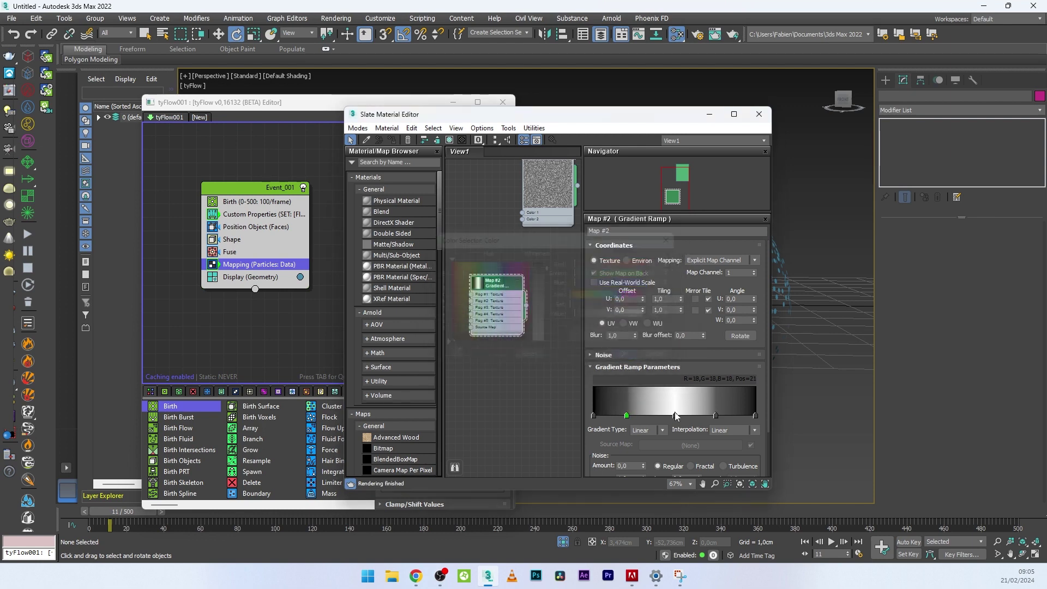
pyautogui.moveTo(671, 414)
pyautogui.mouseDown()
pyautogui.moveTo(657, 416)
pyautogui.moveTo(688, 416)
pyautogui.mouseUp()
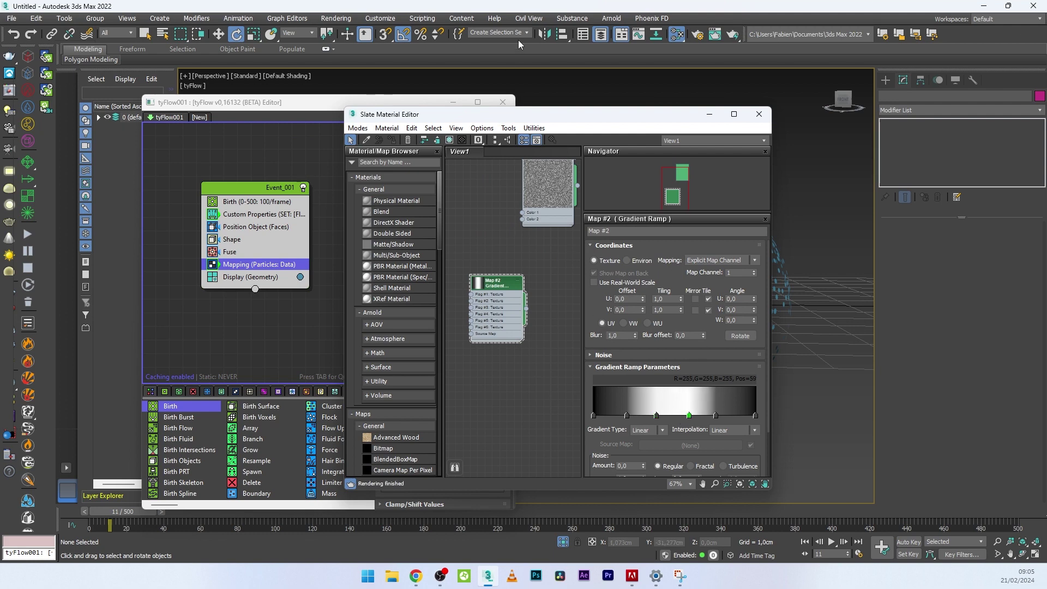
# Add a VRayMtl material and connect the Gradient Ramp to its Diffuse map.
pyautogui.rightClick(647, 322)
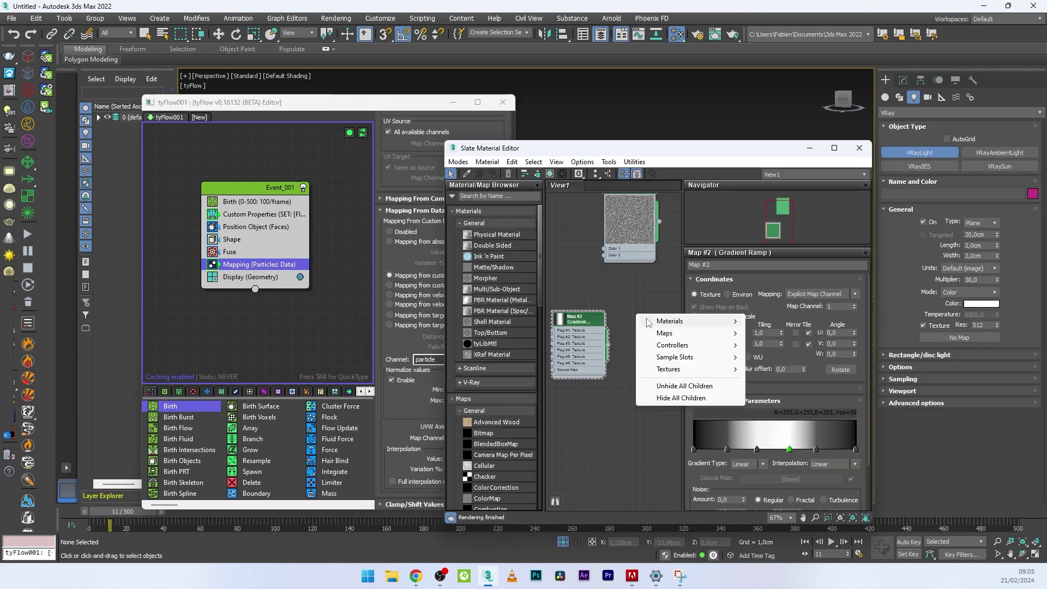
pyautogui.moveTo(649, 321)
pyautogui.moveTo(783, 347)
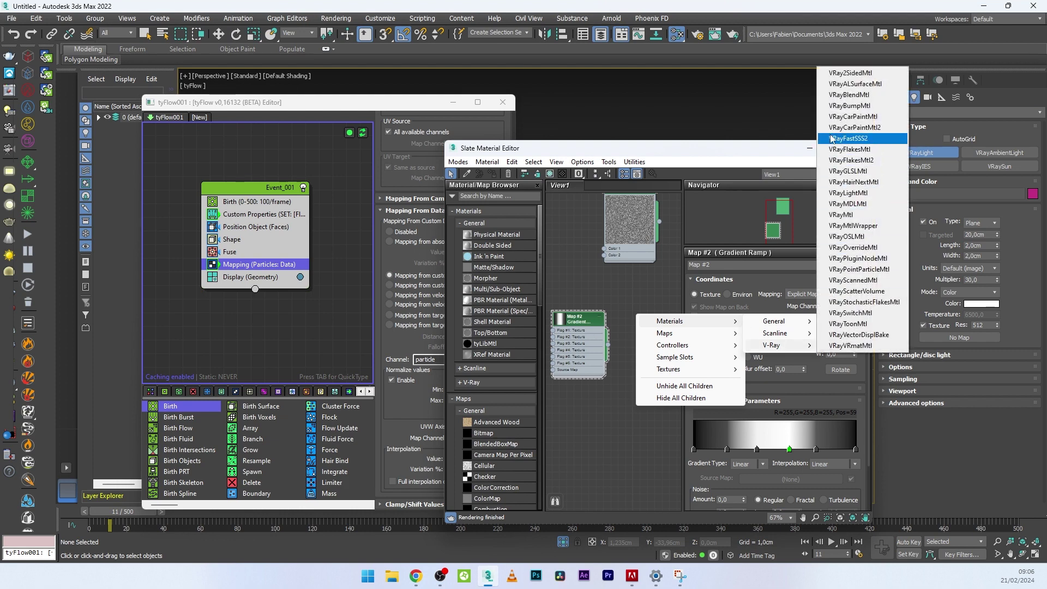
pyautogui.click(840, 214)
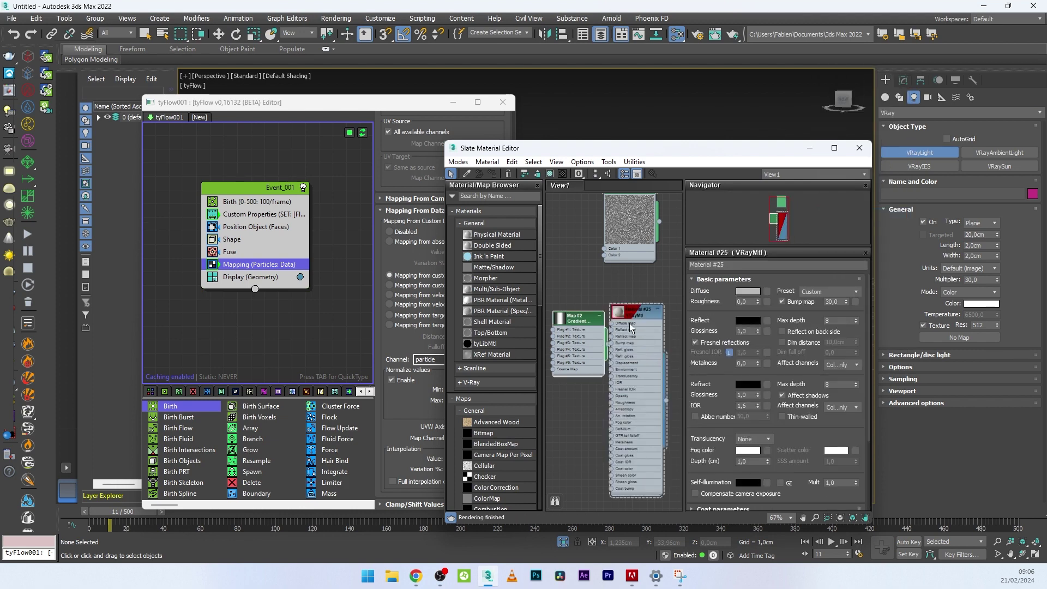
pyautogui.moveTo(630, 326)
pyautogui.mouseDown()
pyautogui.moveTo(638, 334)
pyautogui.moveTo(581, 323)
pyautogui.moveTo(618, 339)
pyautogui.mouseUp()
pyautogui.scroll(2, 618, 339)
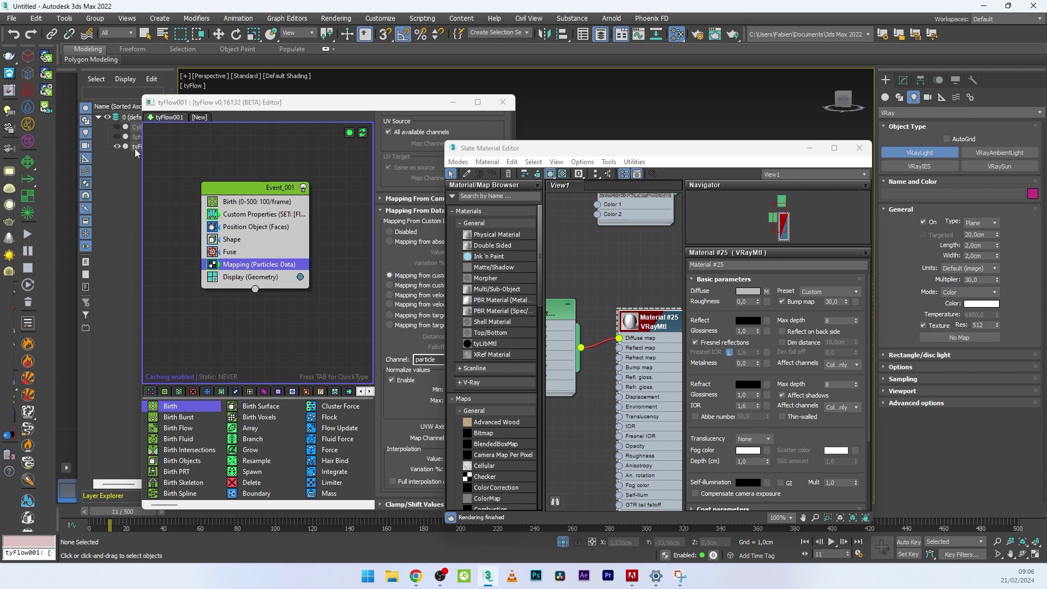
# Assign the VRayMtl to the tyFlow object and clear the material editor out of the viewport.
pyautogui.click(135, 147)
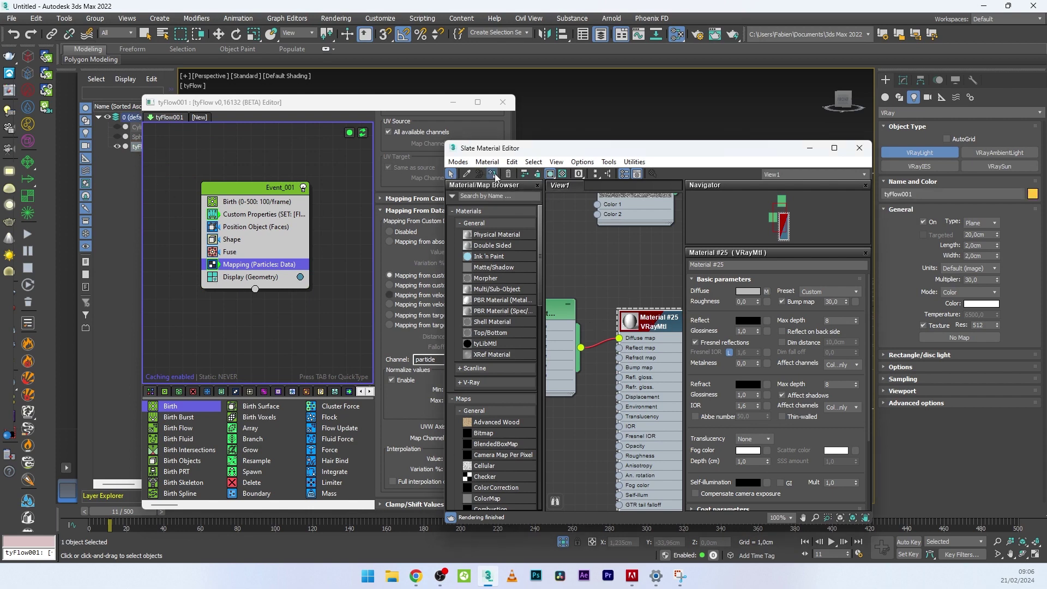
pyautogui.click(811, 148)
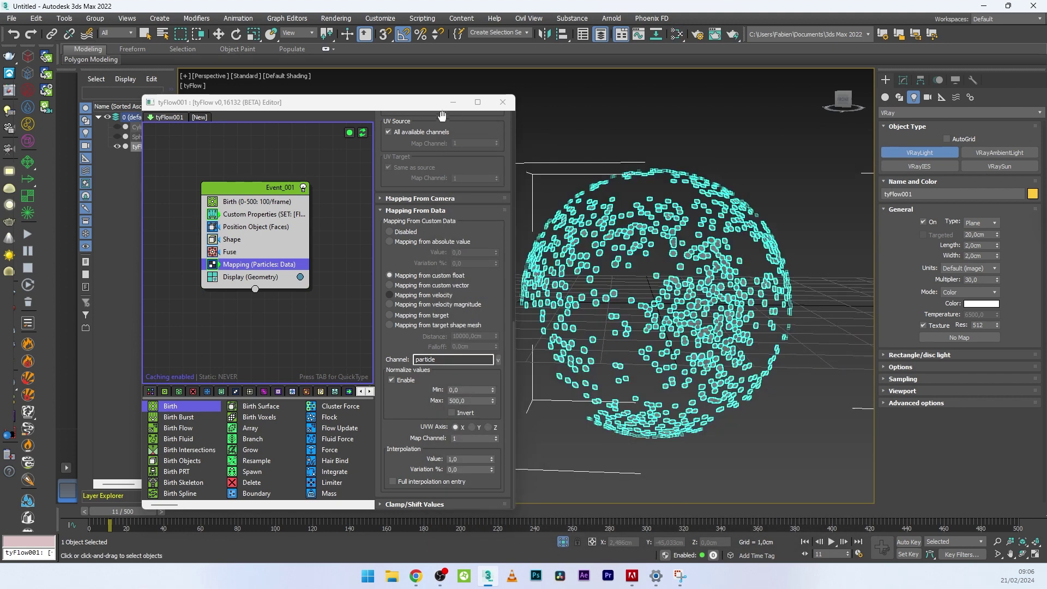
pyautogui.moveTo(425, 102); pyautogui.dragTo(370, 71)
pyautogui.rightClick(814, 126)
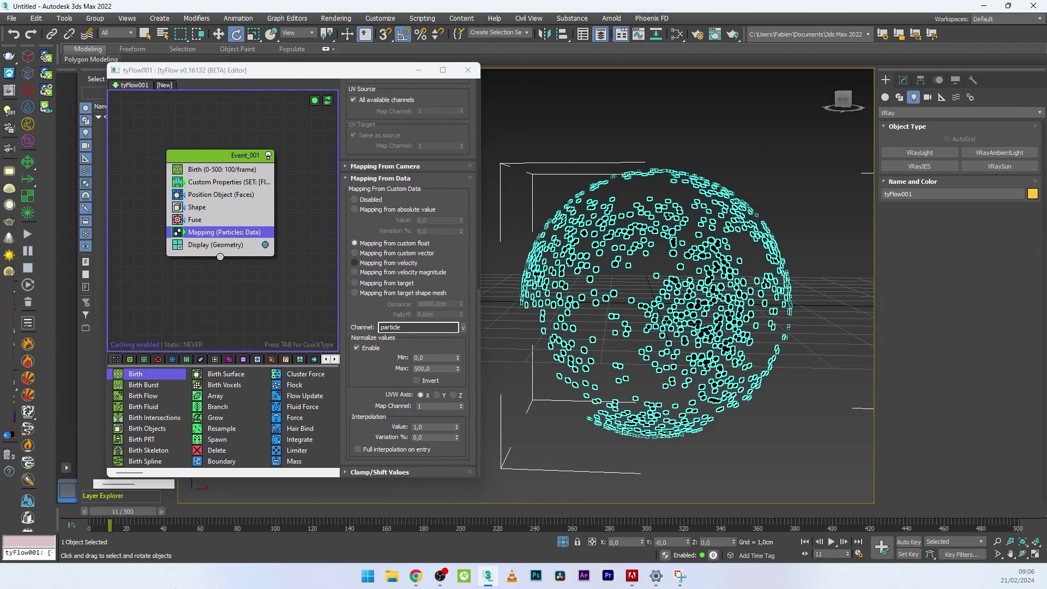
# Scrub the timeline to frame 269 with the tyFlow deselected to examine the particle shading, and return to frame 0.
pyautogui.moveTo(122, 513); pyautogui.dragTo(580, 522)
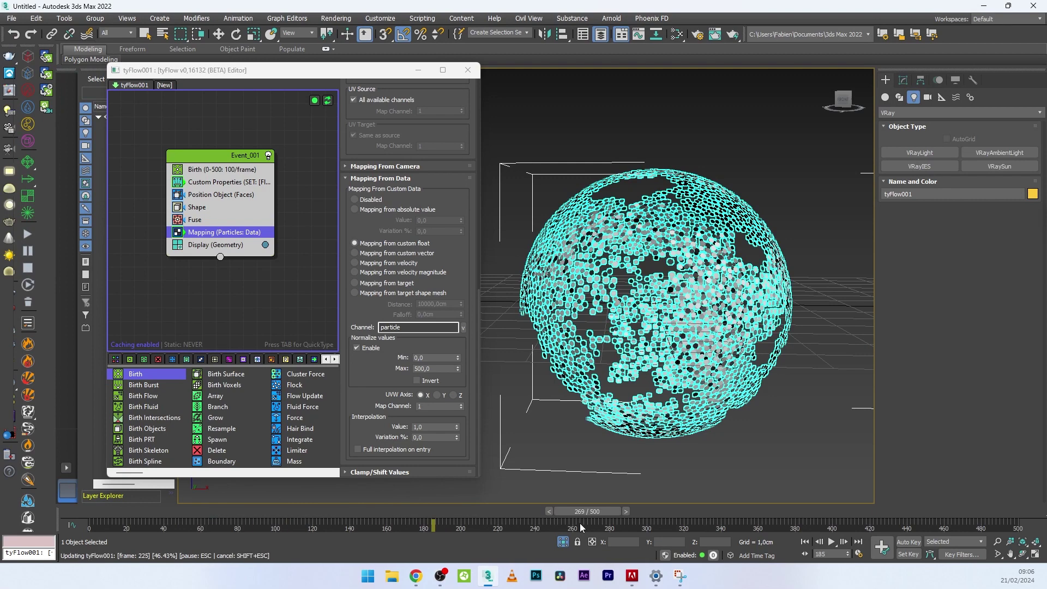
pyautogui.click(903, 81)
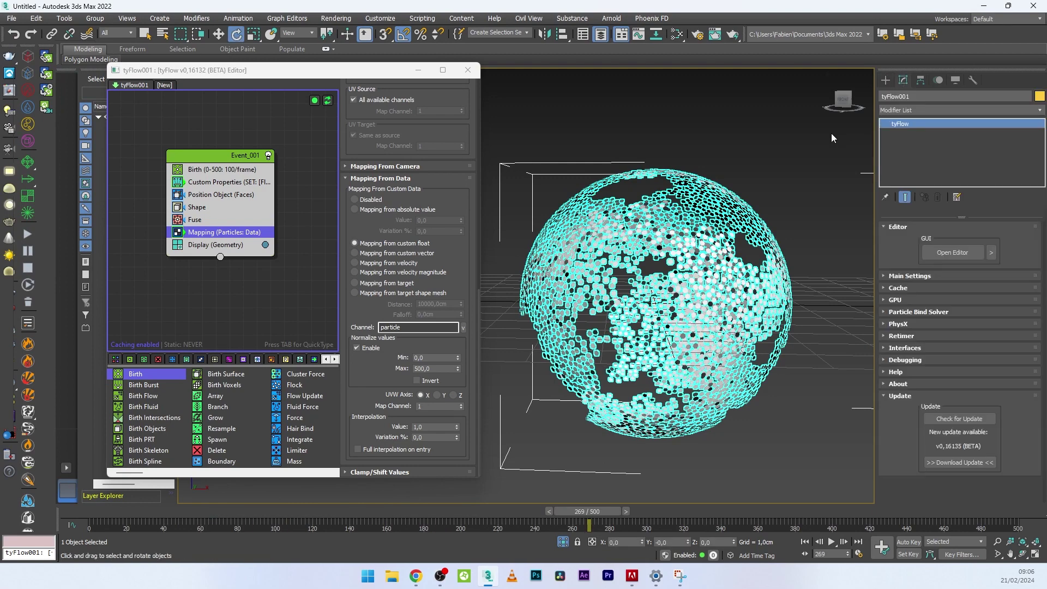
pyautogui.press('e')
pyautogui.click(760, 195)
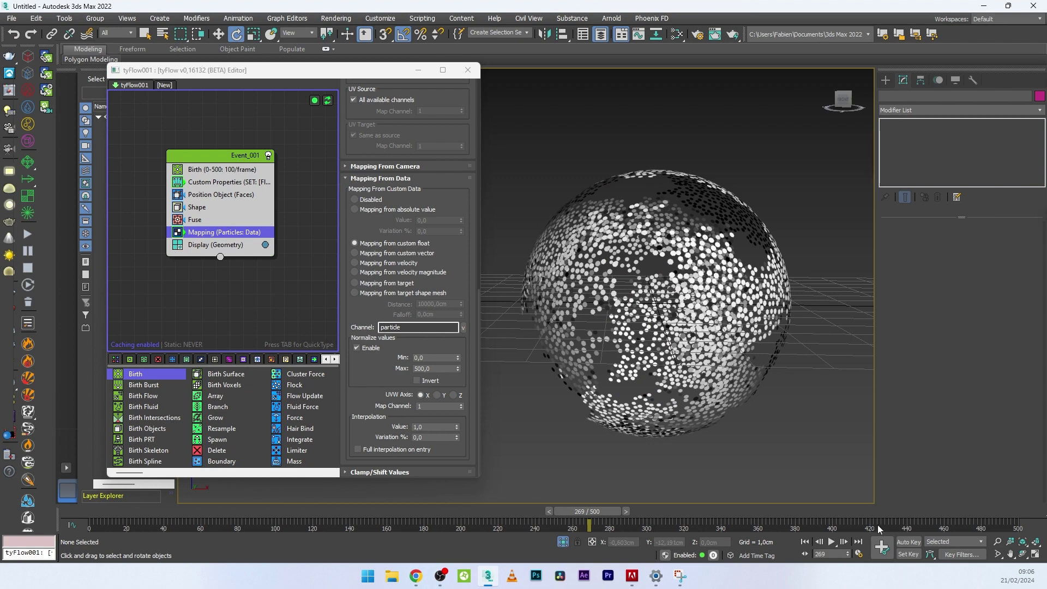
pyautogui.click(1020, 516)
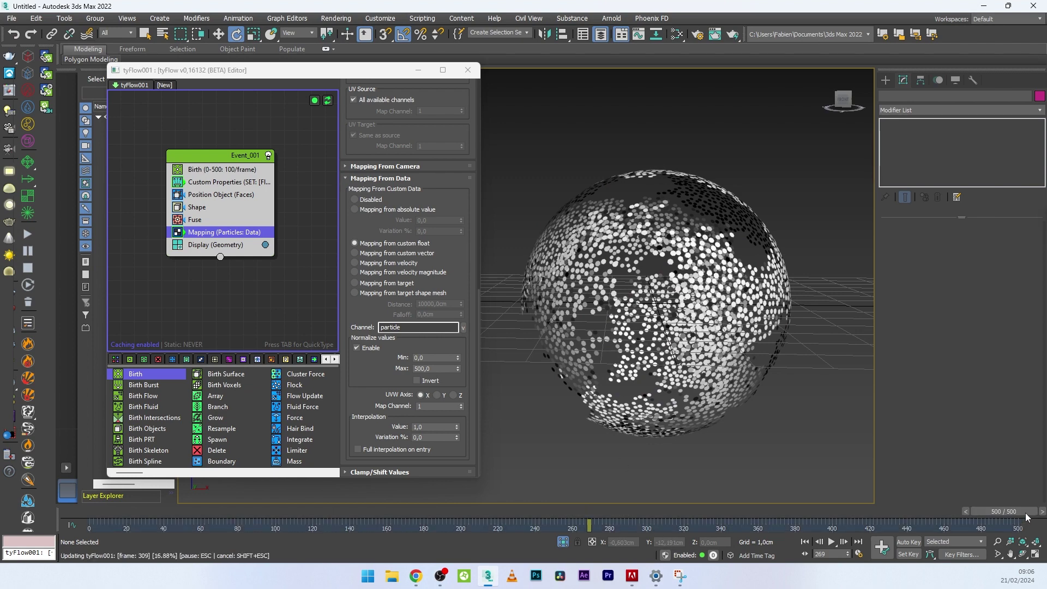
pyautogui.press('Home')
# Set the Gradient Ramp's U and V tiling to 5 and enlarge its node preview.
pyautogui.click(222, 169)
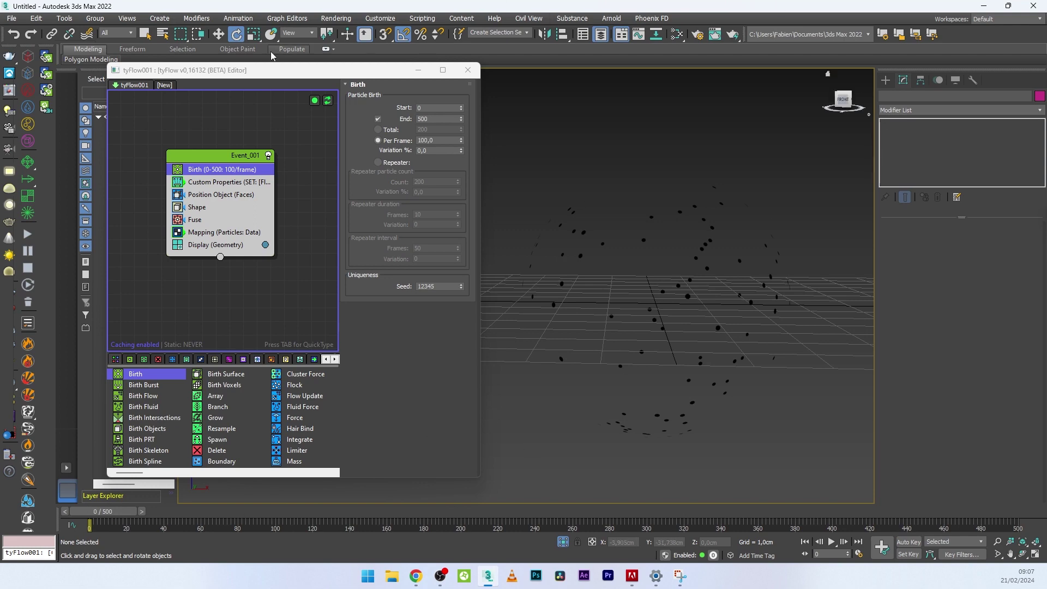
pyautogui.click(677, 34)
pyautogui.moveTo(622, 300); pyautogui.dragTo(678, 263, button='middle')
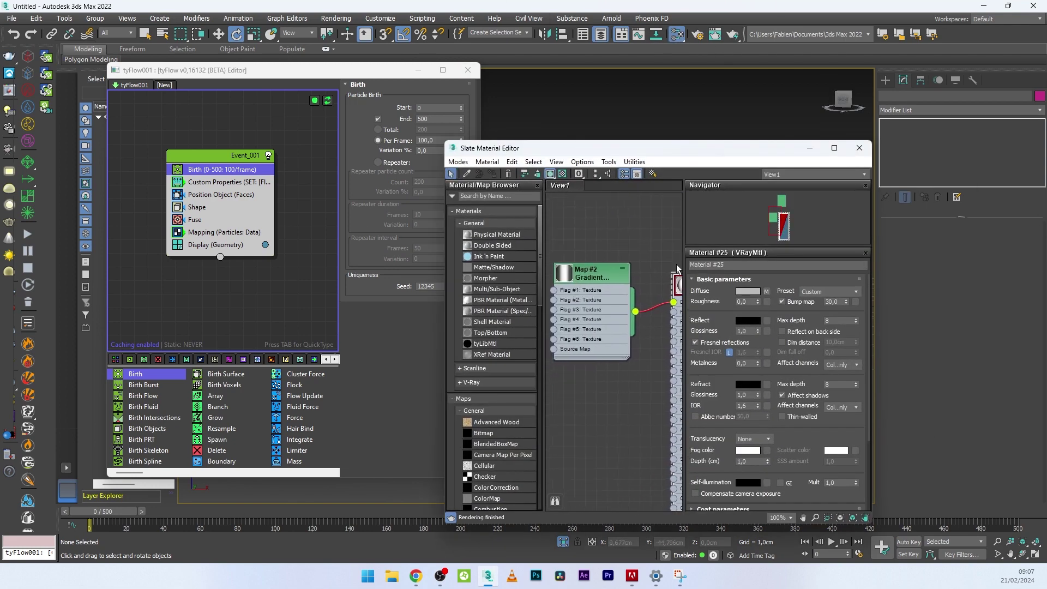
pyautogui.doubleClick(585, 276)
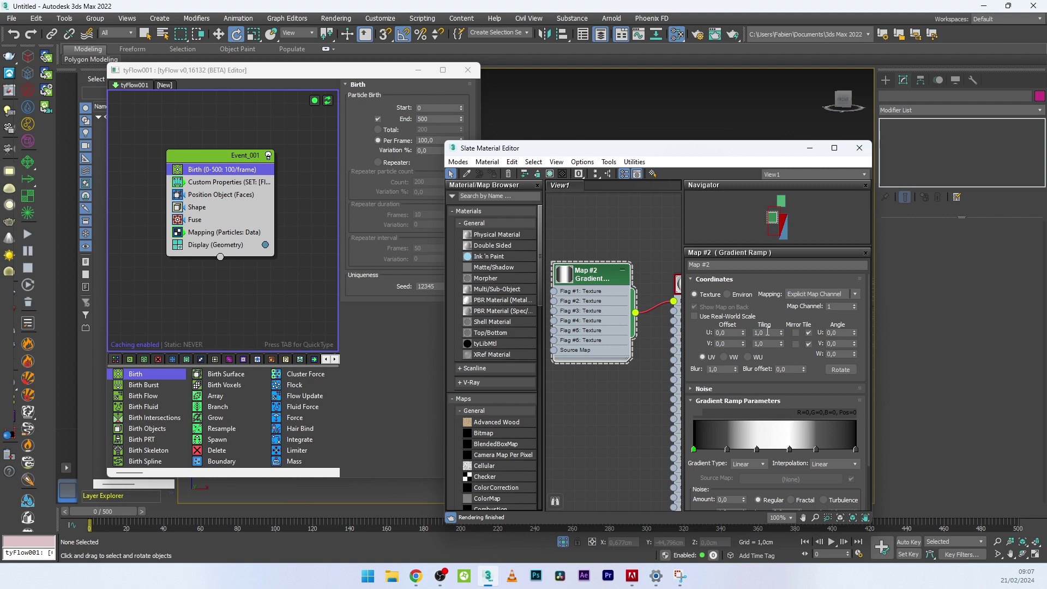
pyautogui.doubleClick(768, 332)
pyautogui.click(780, 342)
pyautogui.click(770, 343)
pyautogui.press('Return')
pyautogui.doubleClick(566, 276)
pyautogui.scroll(2, 578, 283)
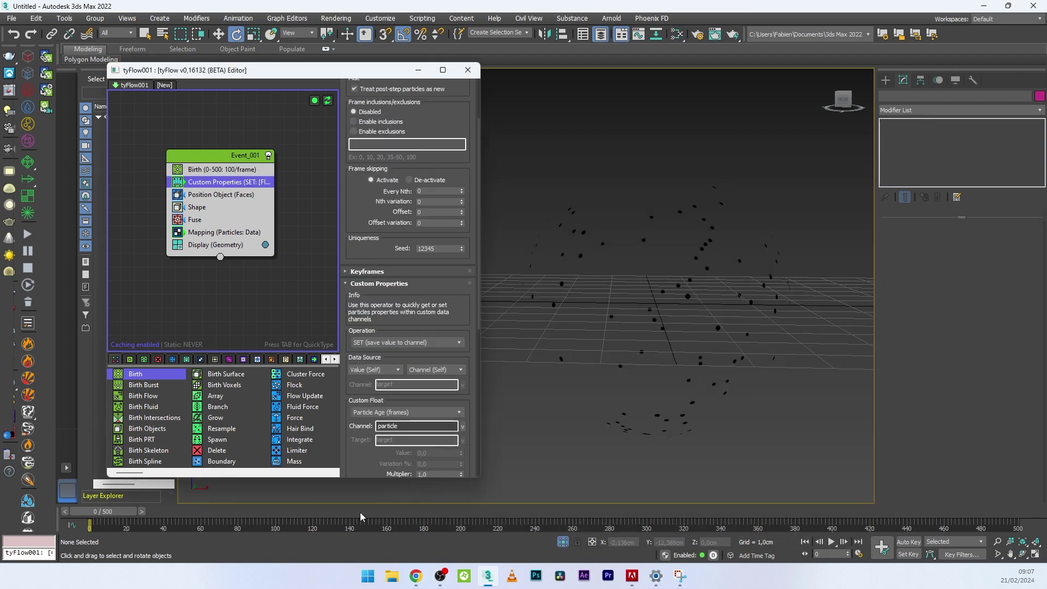
# Scrub the timeline to frame 162 to check how the tiled gradient shades the particles.
pyautogui.click(359, 517)
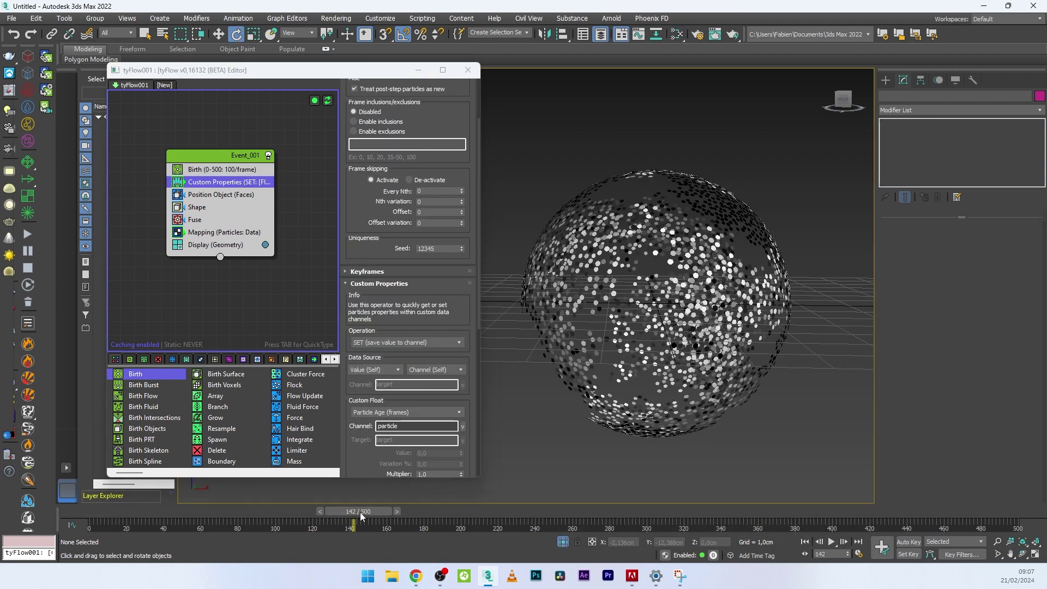
pyautogui.moveTo(107, 512); pyautogui.dragTo(389, 514)
pyautogui.press('e')
# Try multipliers of 2 and 4 for the Custom Properties particle age float, compare at frame 108, and restore it to 1.
pyautogui.scroll(-2, 436, 415)
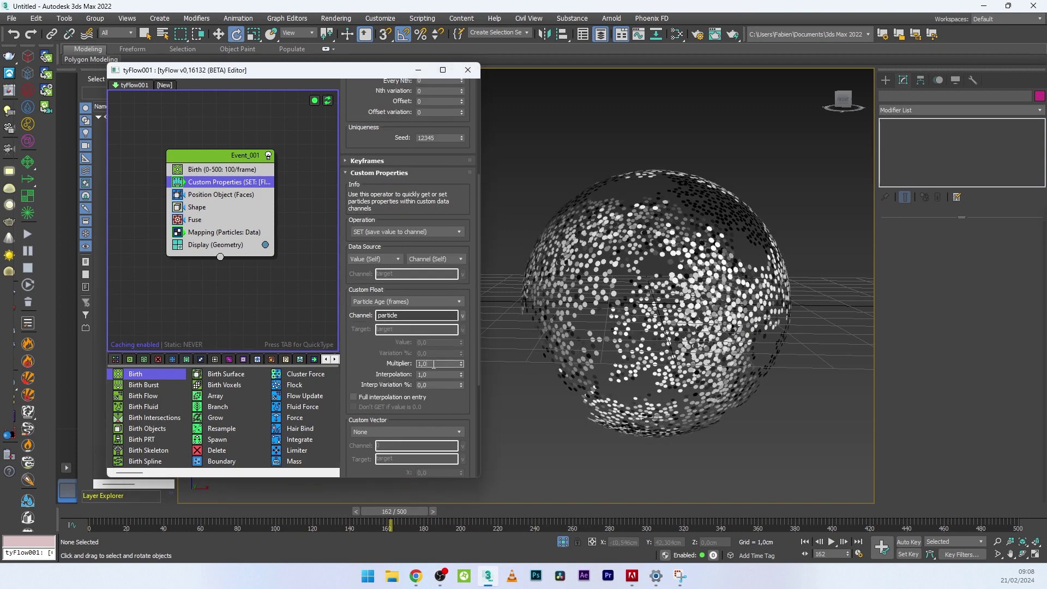
pyautogui.write('2')
pyautogui.press('Return')
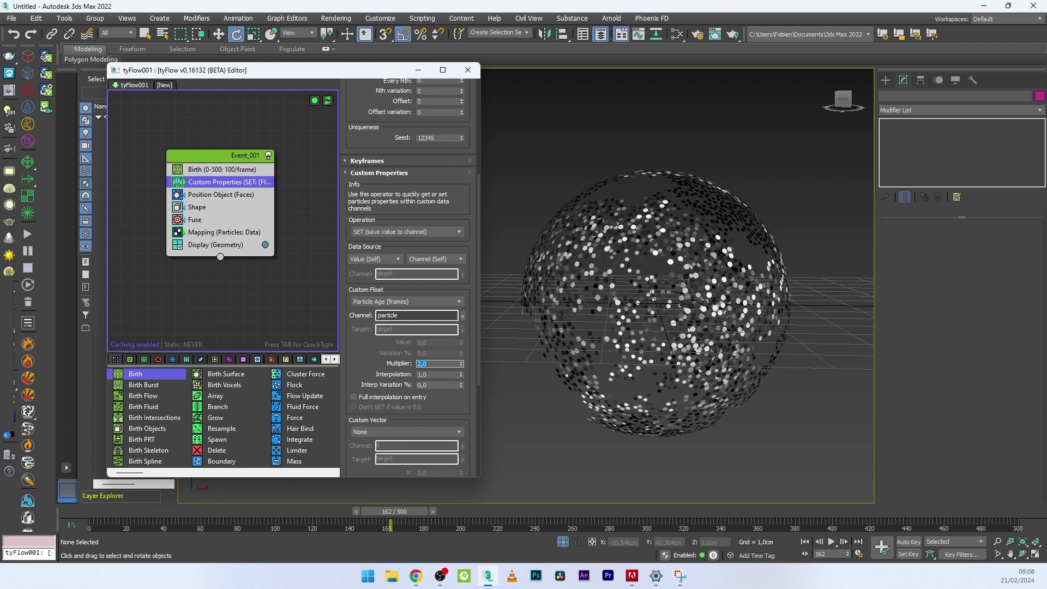
pyautogui.write('4')
pyautogui.press('Return')
pyautogui.moveTo(395, 511); pyautogui.dragTo(320, 512)
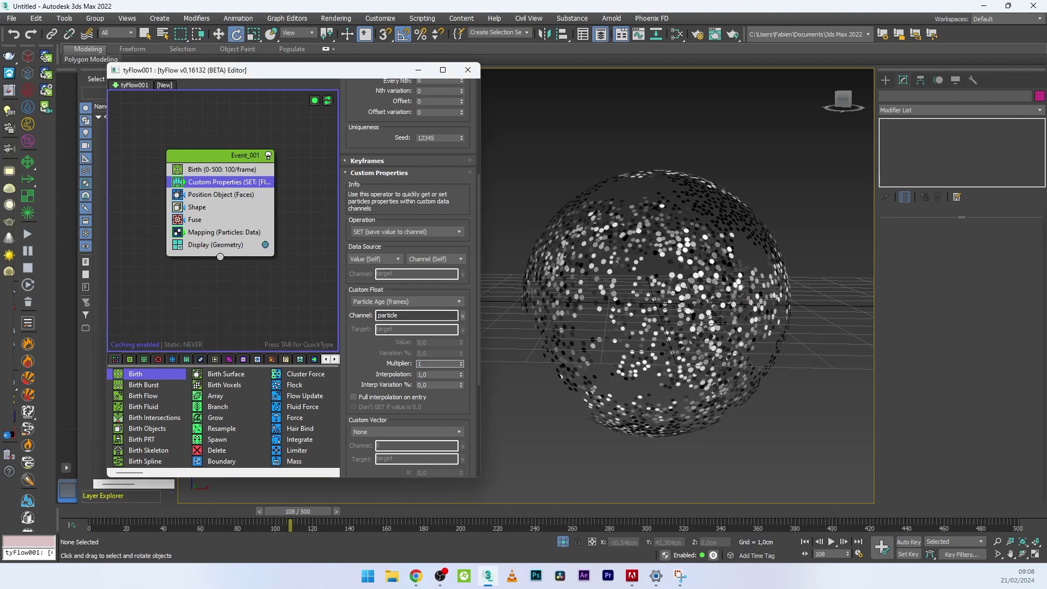
pyautogui.press('Return')
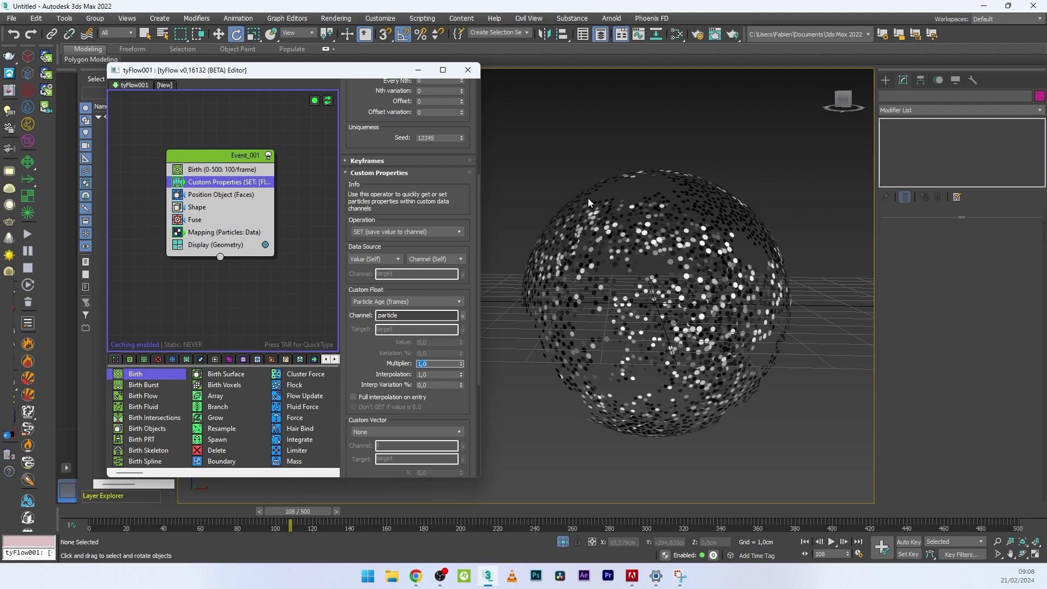
# Connect the Gradient Ramp also to the Opacity map input of the V-Ray material, and move the material editor off the particles.
pyautogui.click(676, 35)
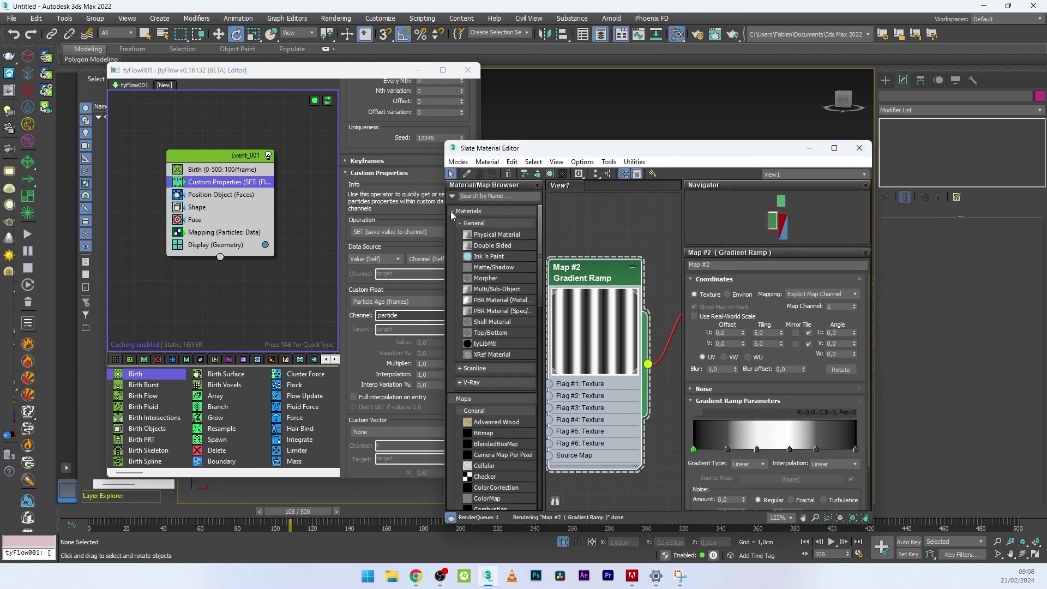
pyautogui.moveTo(578, 316); pyautogui.dragTo(606, 308, button='middle')
pyautogui.scroll(-1, 518, 278)
pyautogui.scroll(-2, 600, 306)
pyautogui.scroll(-1, 600, 308)
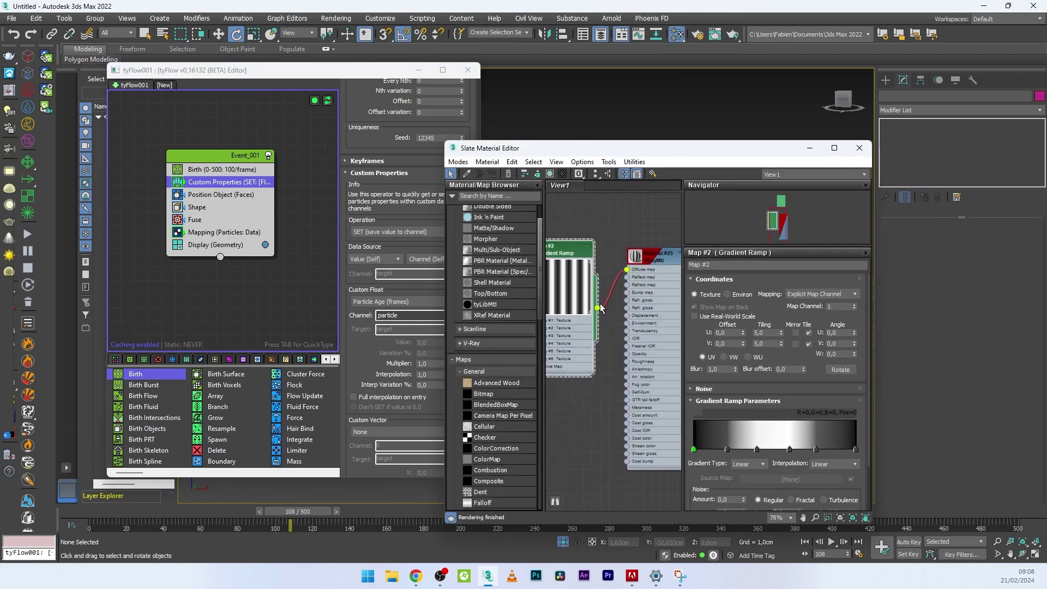
pyautogui.moveTo(596, 312); pyautogui.dragTo(627, 353)
pyautogui.moveTo(703, 148); pyautogui.dragTo(381, 181)
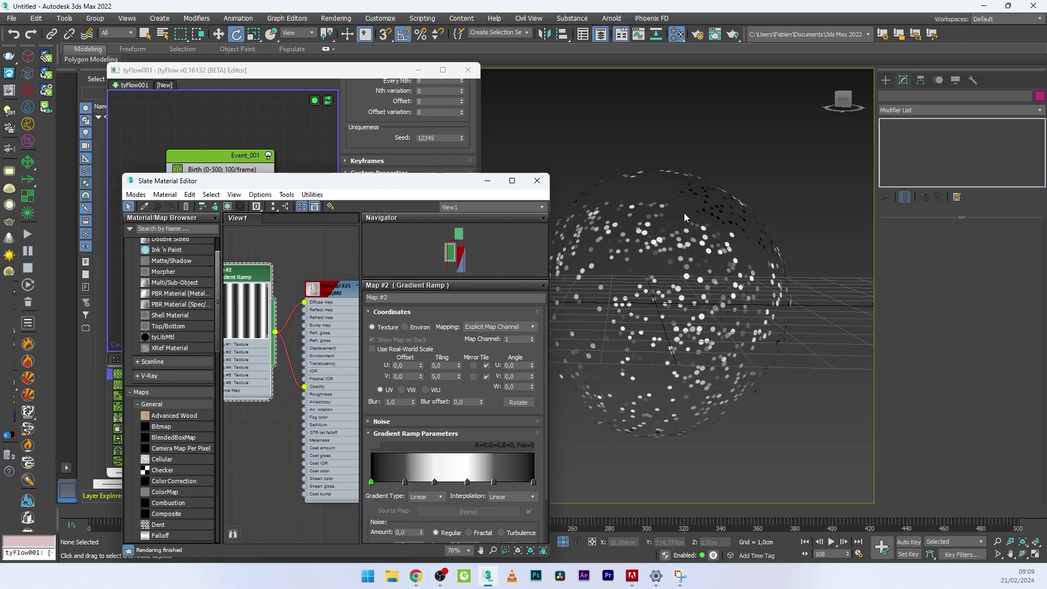
# Examine the particles' opacity up close and over the whole sphere at frame 108, and close the material editor.
pyautogui.scroll(10, 683, 212)
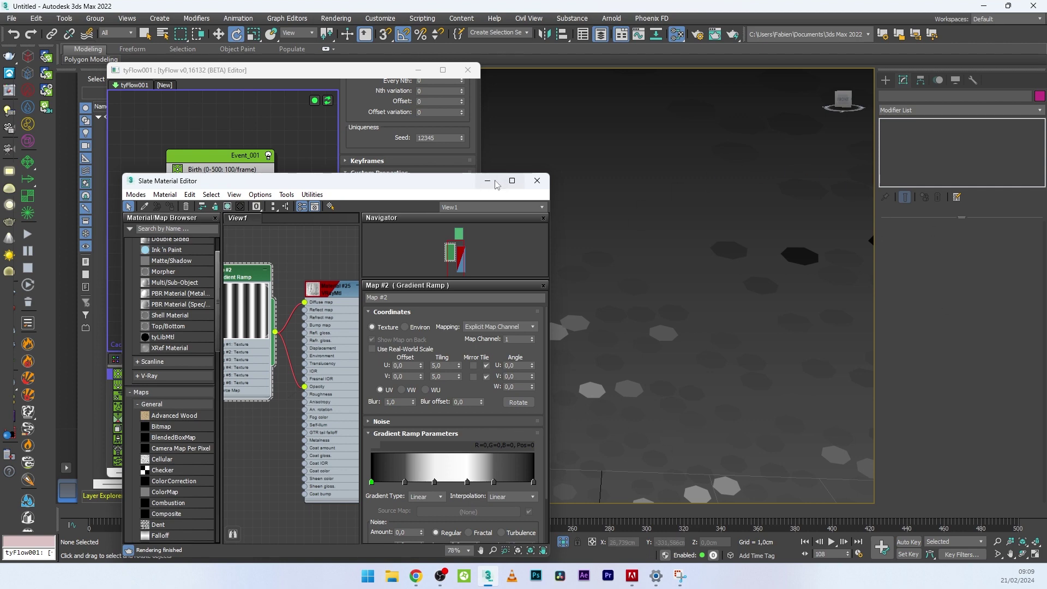
pyautogui.moveTo(327, 180); pyautogui.dragTo(405, 99)
pyautogui.scroll(-10, 793, 246)
pyautogui.scroll(-5, 793, 251)
pyautogui.scroll(5, 793, 251)
pyautogui.moveTo(793, 251); pyautogui.dragTo(748, 217, button='middle')
pyautogui.moveTo(422, 103); pyautogui.dragTo(427, 104)
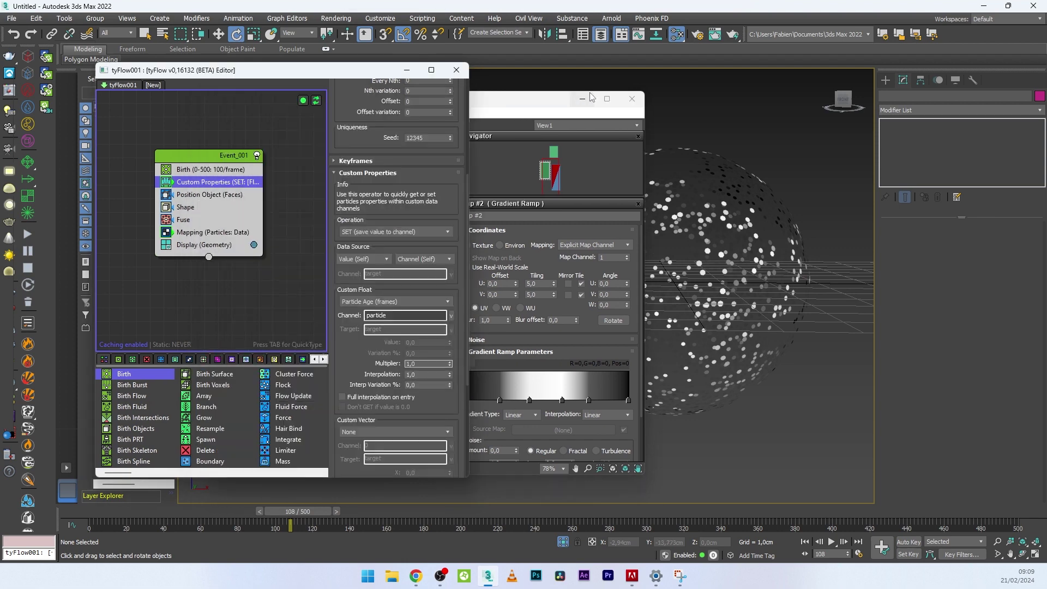
pyautogui.click(638, 98)
# Return to frame 0 and scrub to frame 112 to examine how the particles fade in and out.
pyautogui.click(103, 517)
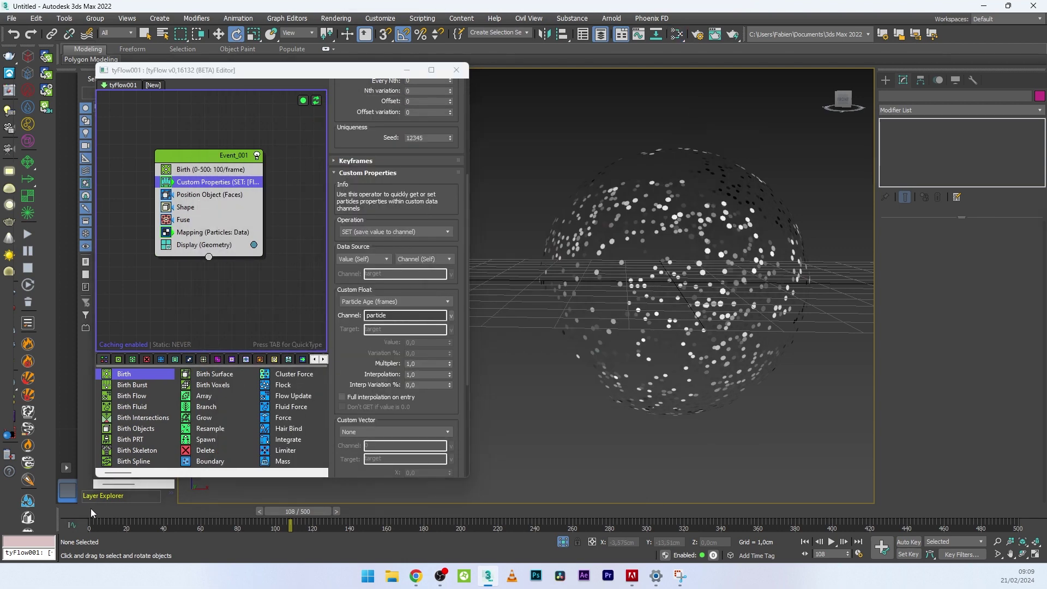
pyautogui.moveTo(91, 512)
pyautogui.mouseDown()
pyautogui.moveTo(133, 518)
pyautogui.moveTo(90, 524)
pyautogui.mouseUp()
pyautogui.press('e')
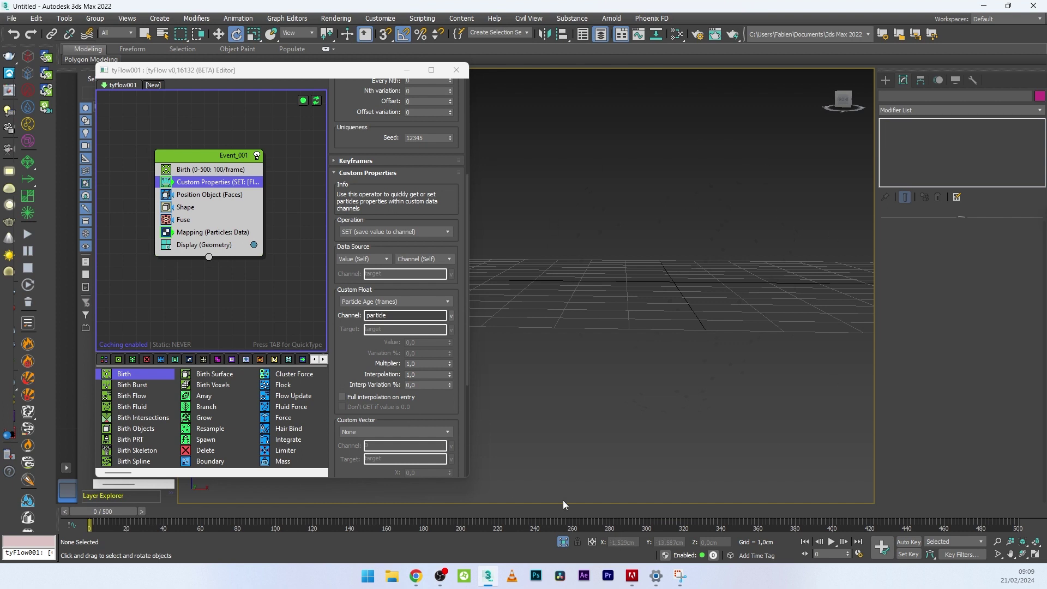
pyautogui.moveTo(119, 515); pyautogui.dragTo(308, 502)
pyautogui.scroll(5, 630, 270)
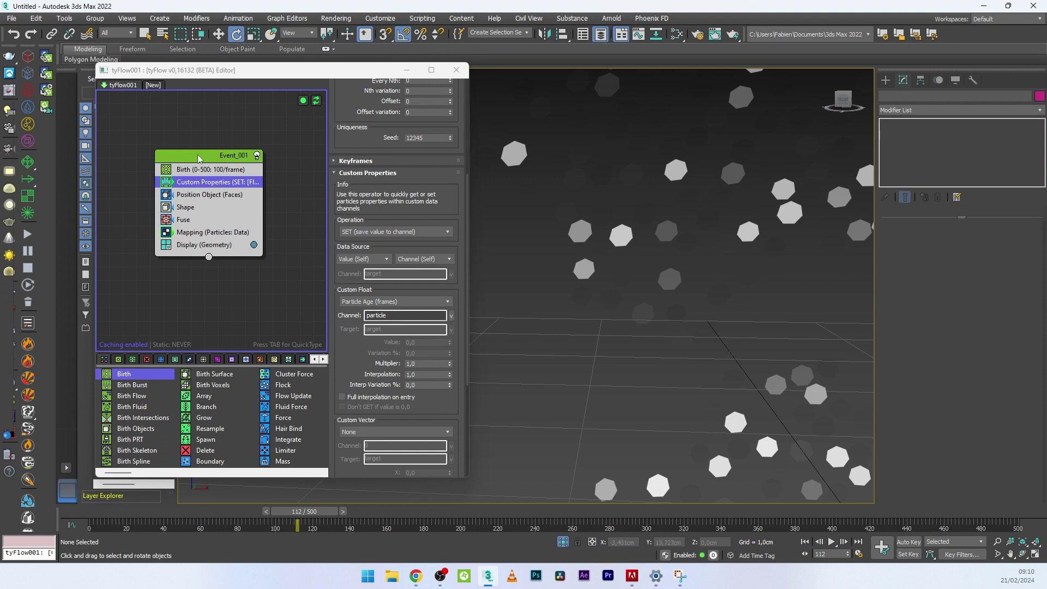
# Set the multiplier of the Custom Properties particle age float to 5.
pyautogui.moveTo(200, 156); pyautogui.dragTo(177, 157)
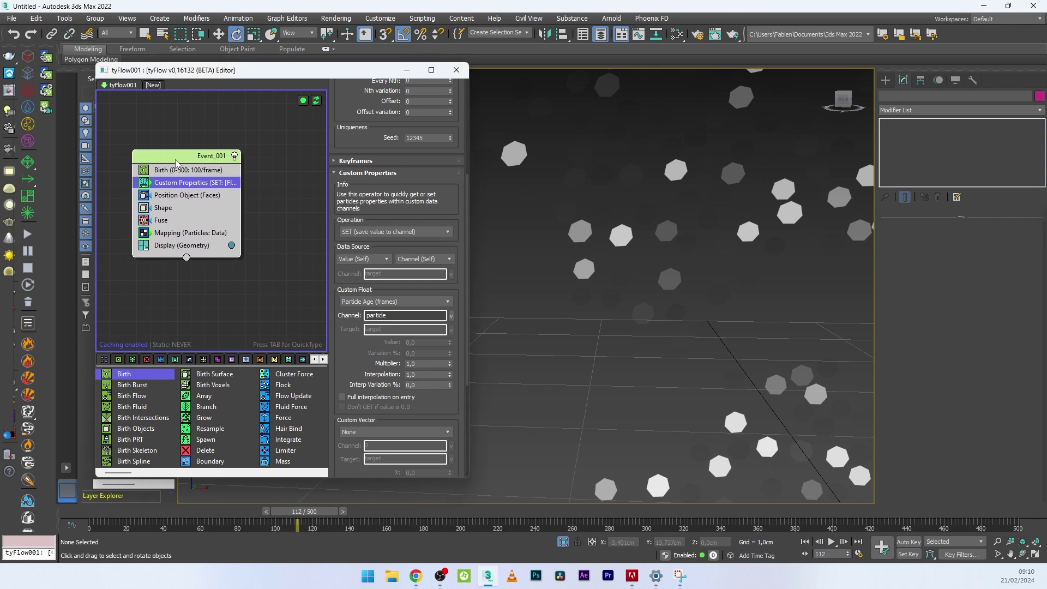
pyautogui.click(422, 364)
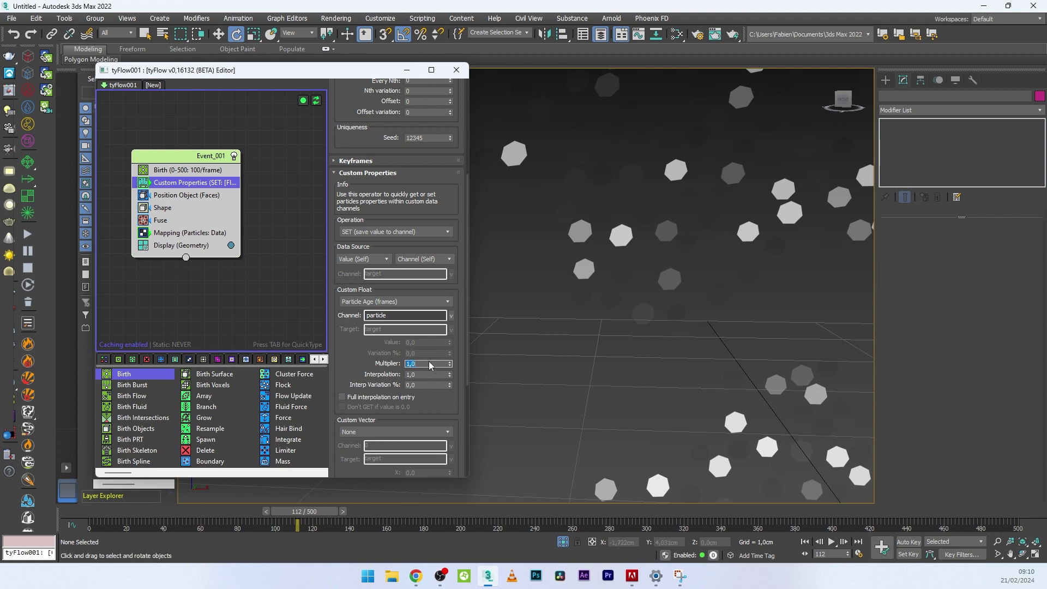
pyautogui.press('Return')
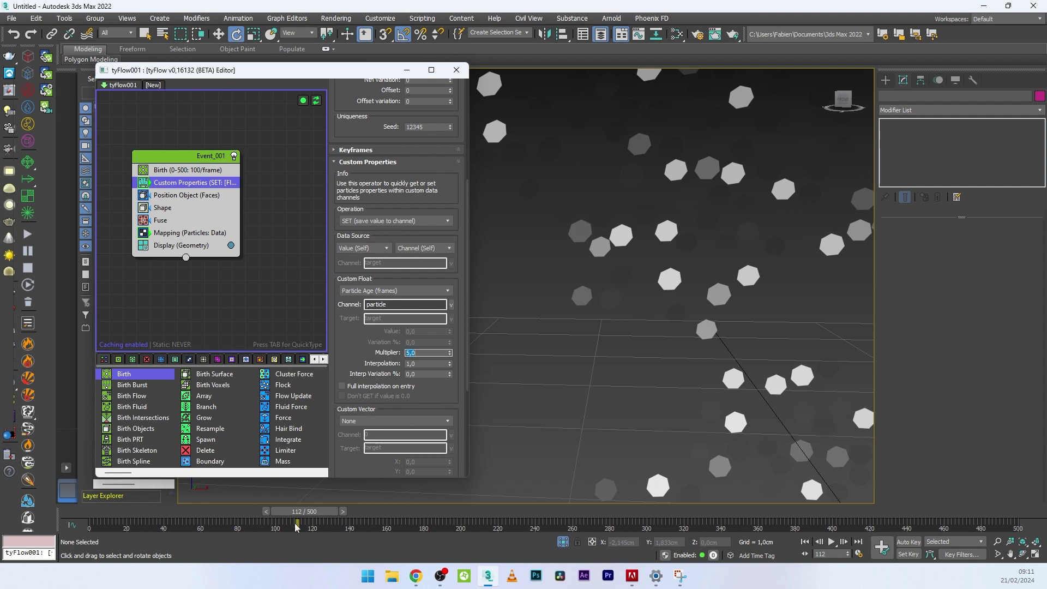
# Add a Time Test operator below Mapping in Event_001 and return to frame 0.
pyautogui.click(192, 232)
pyautogui.press('Tab')
pyautogui.write('time')
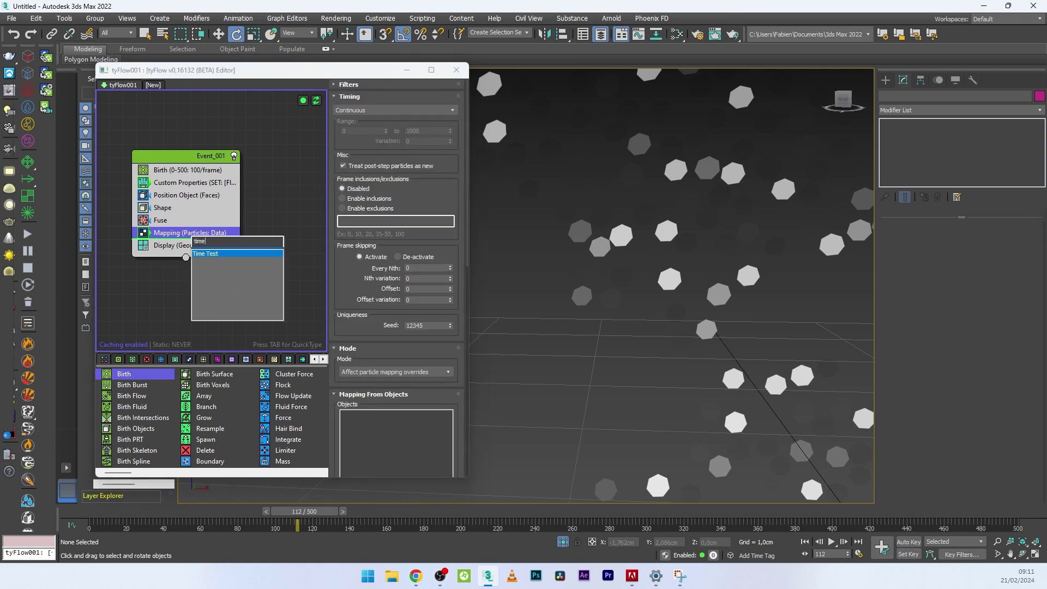
pyautogui.press('Return')
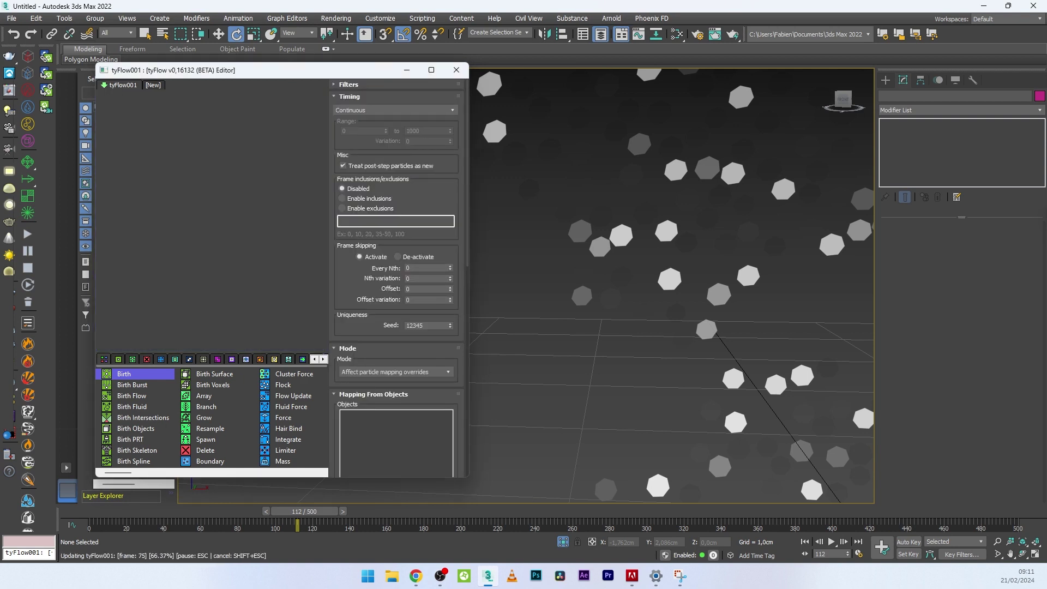
pyautogui.click(94, 512)
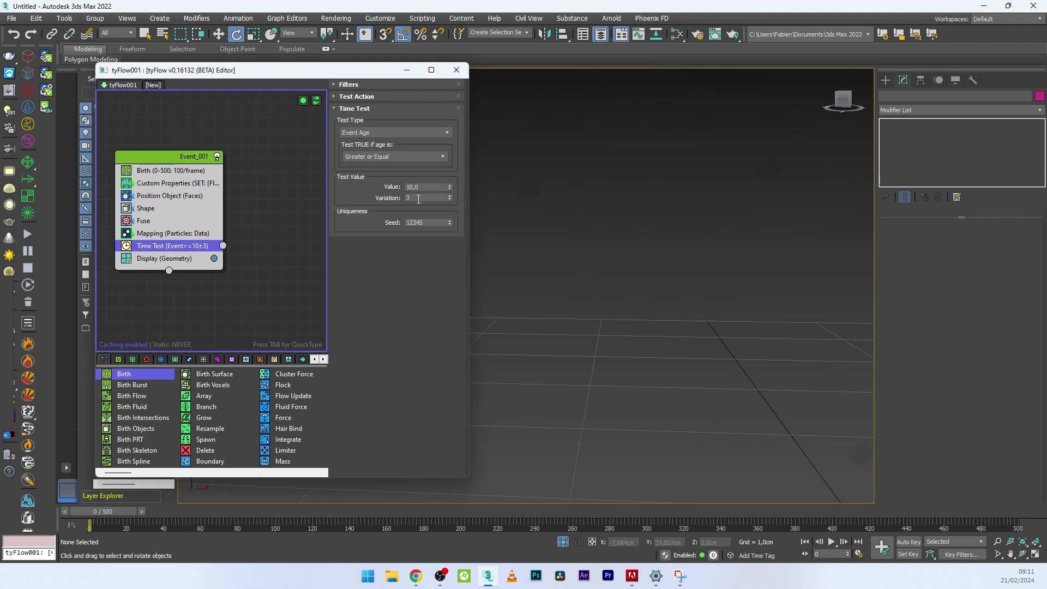
# Set the Time Test value to 100 frames with a variation of 0.
pyautogui.click(415, 197)
pyautogui.write('0')
pyautogui.press('Return')
pyautogui.click(430, 187)
pyautogui.press('Return')
# Create a new event with a Delete operator beside Event_001 and wire the Time Test output to it.
pyautogui.click(257, 267)
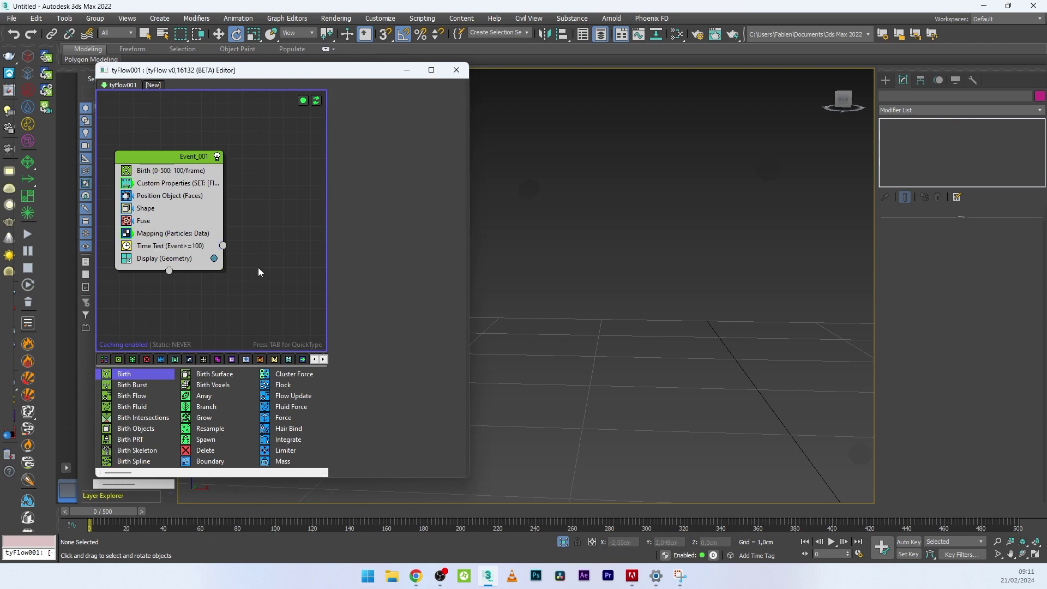
pyautogui.press('Tab')
pyautogui.write('dele')
pyautogui.press('Return')
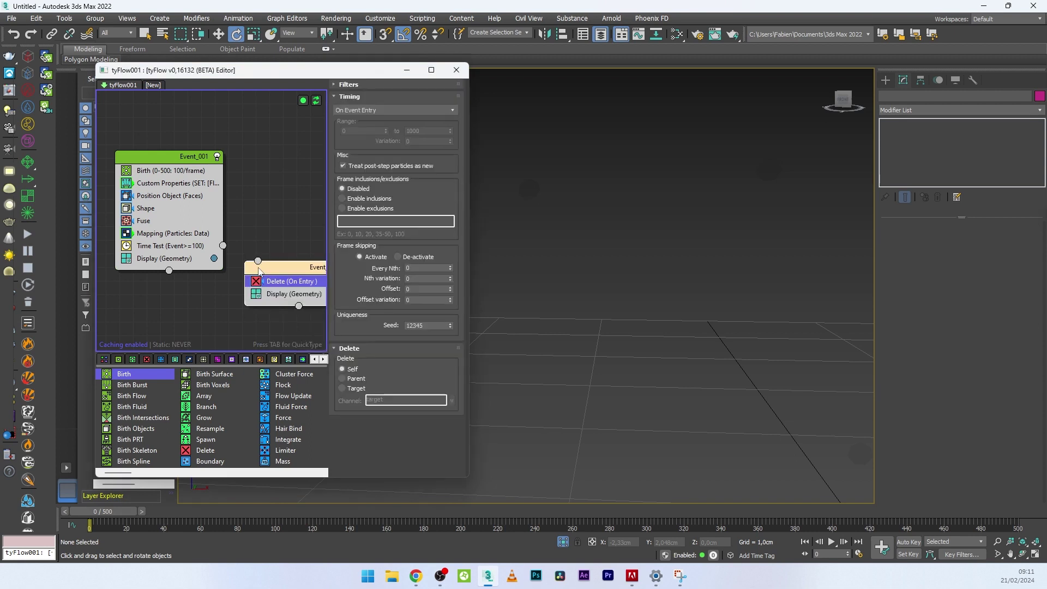
pyautogui.moveTo(223, 246); pyautogui.dragTo(258, 261)
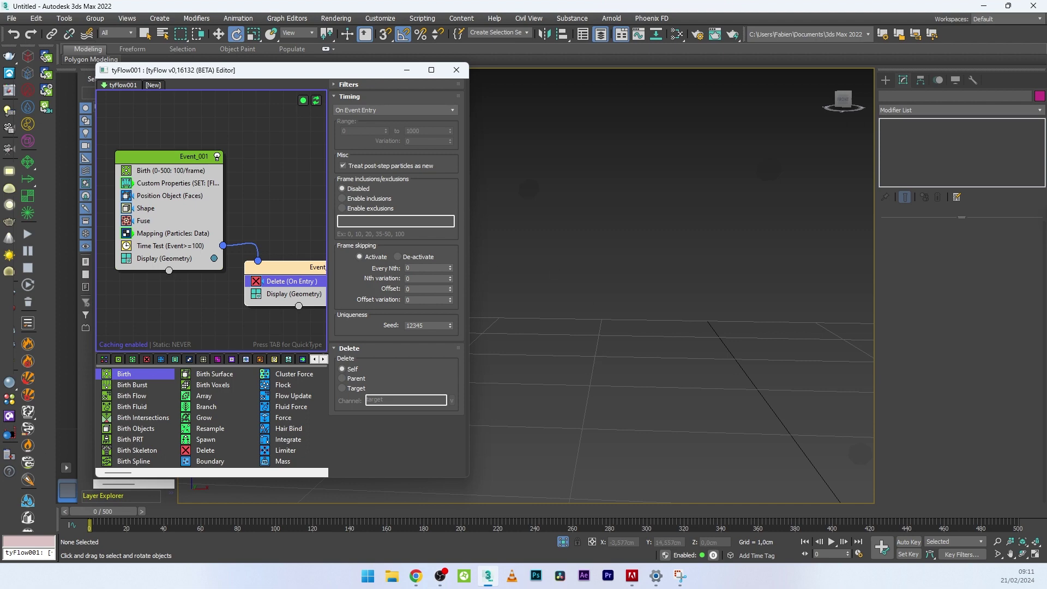
# Check the particles at frame 292 and change the Birth operator's per-frame particle amount.
pyautogui.click(629, 511)
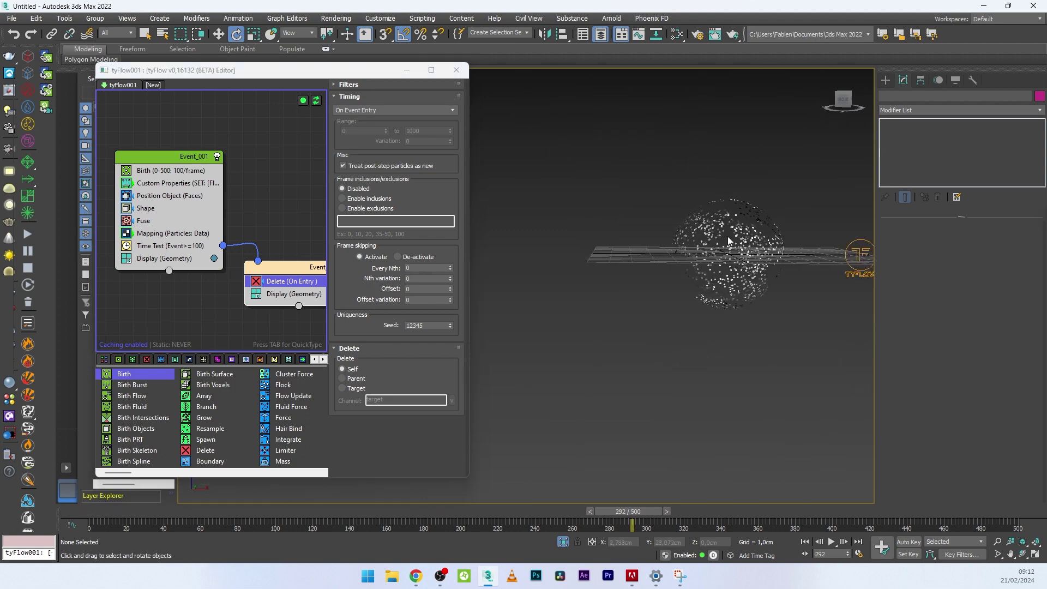
pyautogui.scroll(5, 740, 241)
pyautogui.click(163, 170)
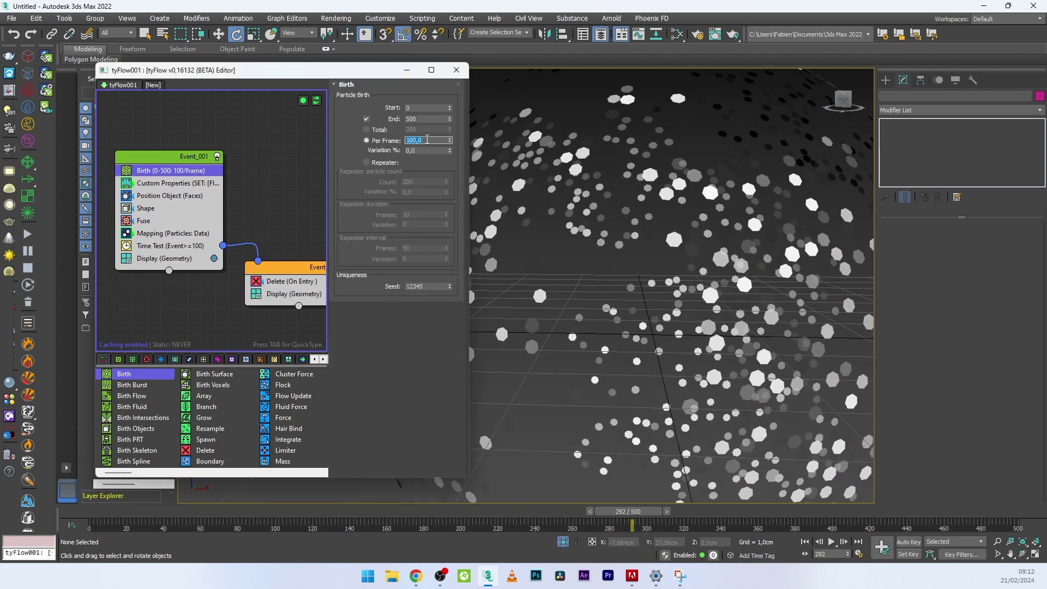
pyautogui.write('0')
pyautogui.press('Return')
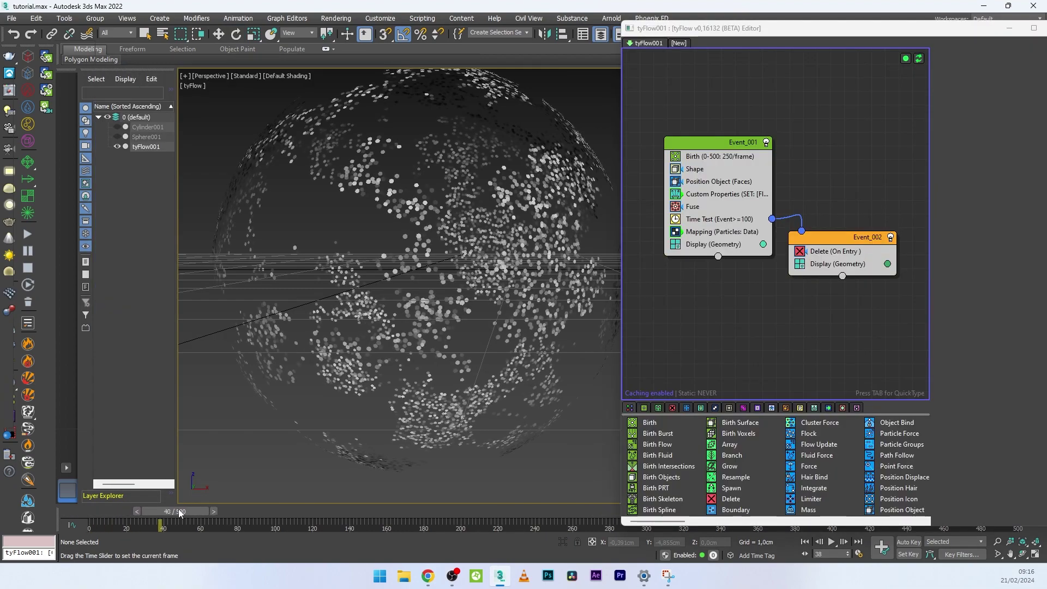
# Scrub the timeline of tutorial.max to review the fading particles, and inspect the Custom Properties and Mapping operators.
pyautogui.moveTo(382, 512); pyautogui.dragTo(164, 518)
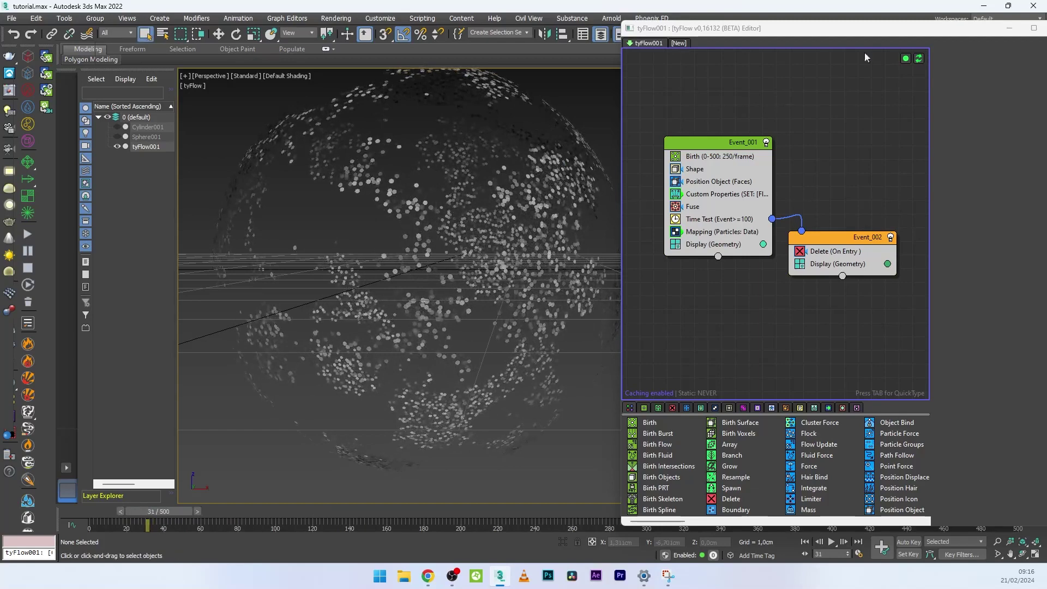
pyautogui.click(703, 197)
pyautogui.click(702, 234)
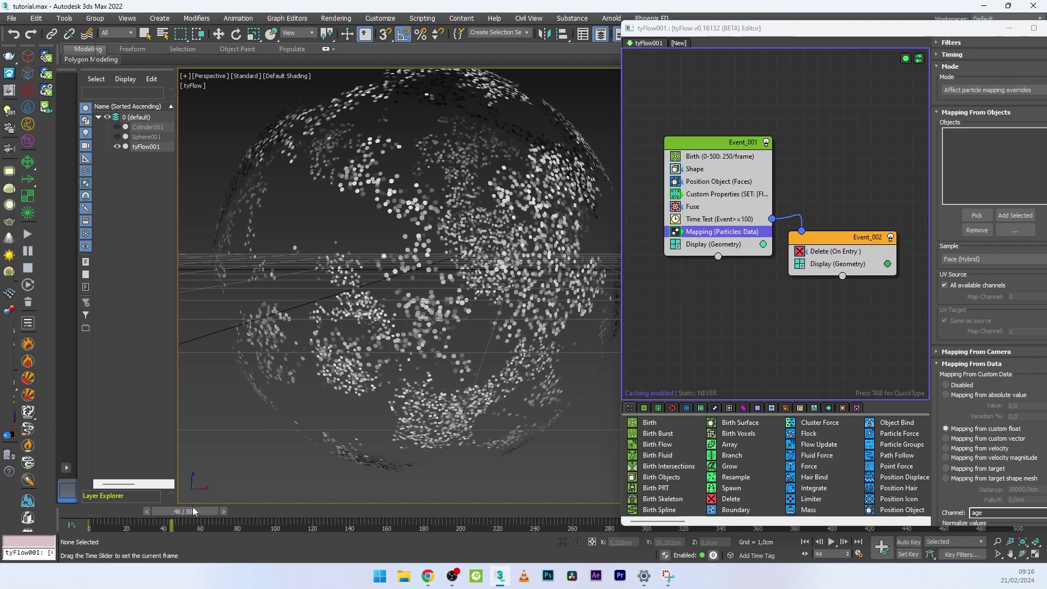
pyautogui.moveTo(267, 516); pyautogui.dragTo(578, 532)
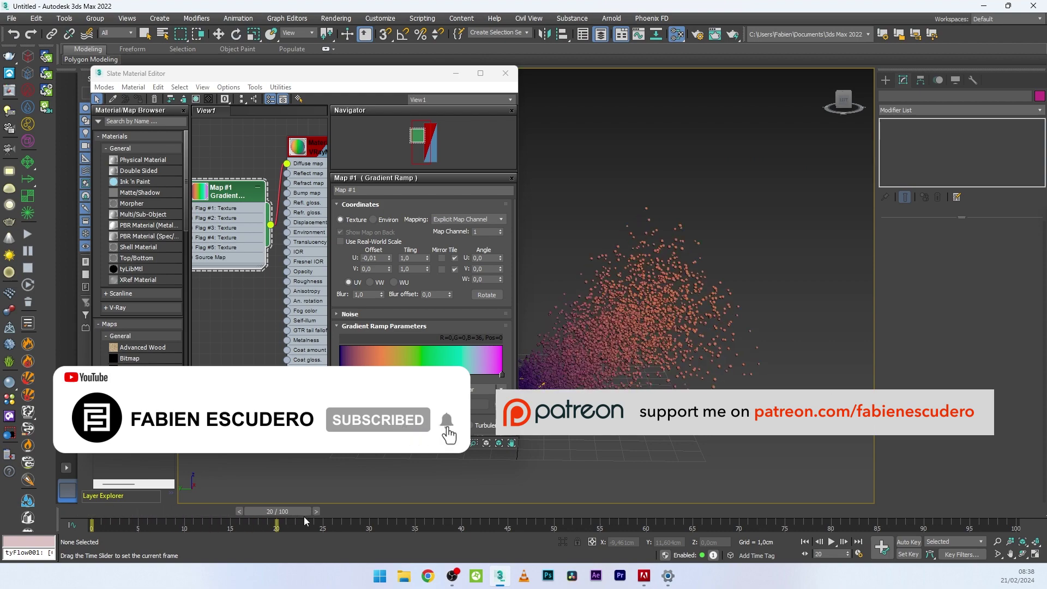
pyautogui.moveTo(303, 522); pyautogui.dragTo(579, 517)
# Recolour the Gradient Ramp flag at position 25 to yellow by raising its green value to 255.
pyautogui.doubleClick(461, 375)
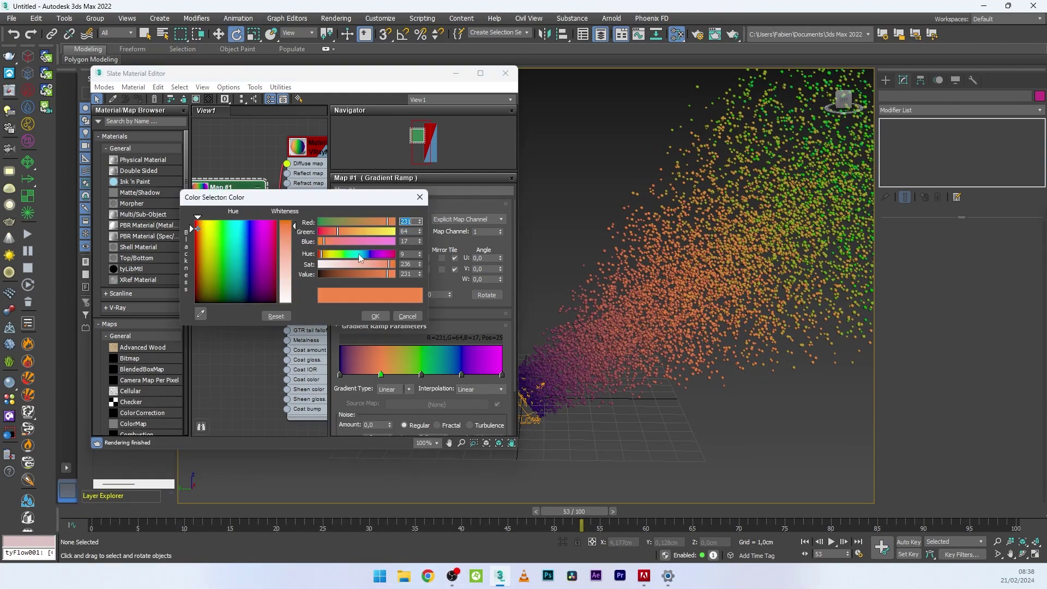
pyautogui.moveTo(338, 231); pyautogui.dragTo(395, 240)
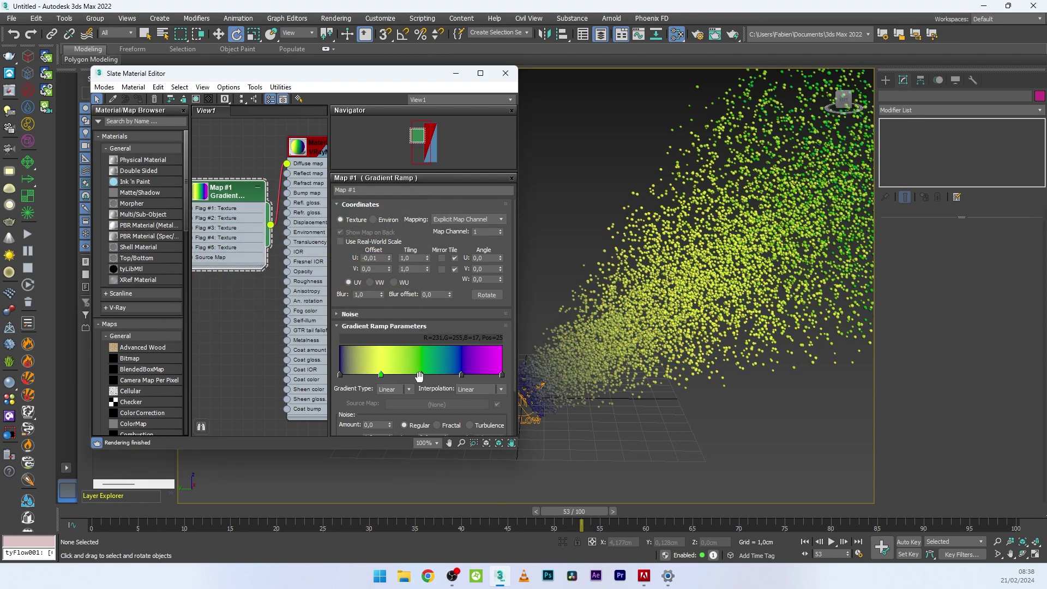